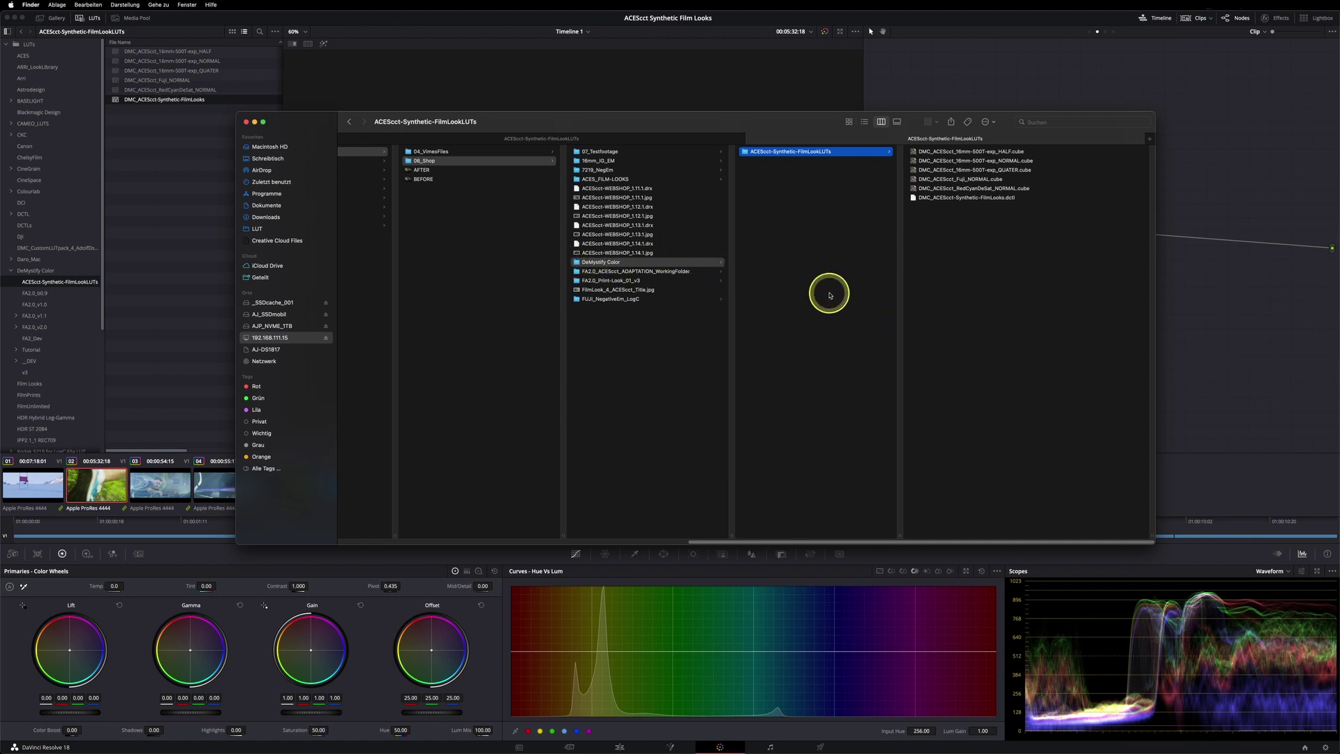
- List the .cube LUTs in ACEScct-Synthetic-FilmLookLUTs, then open Resolve's Project Settings with Shift+9
super+click(776, 152)
click(776, 152)
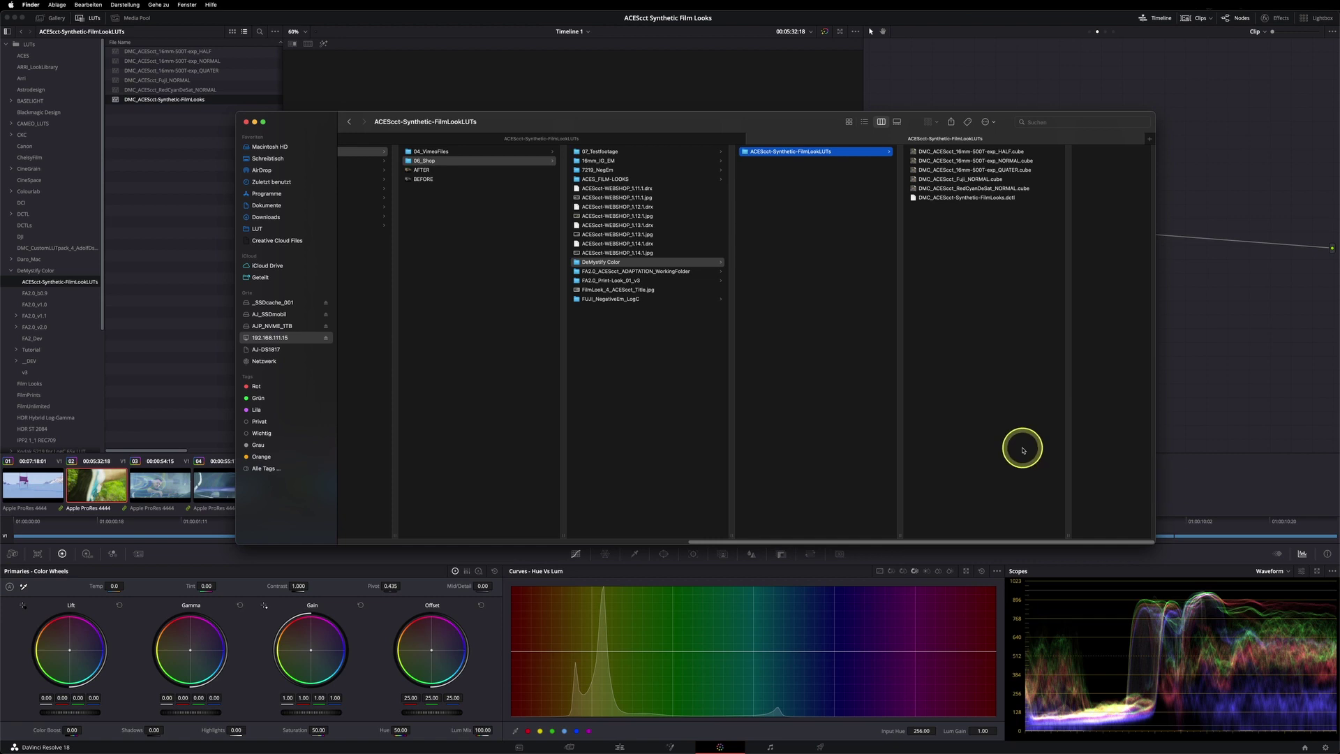
click(1190, 467)
key(shift+9)
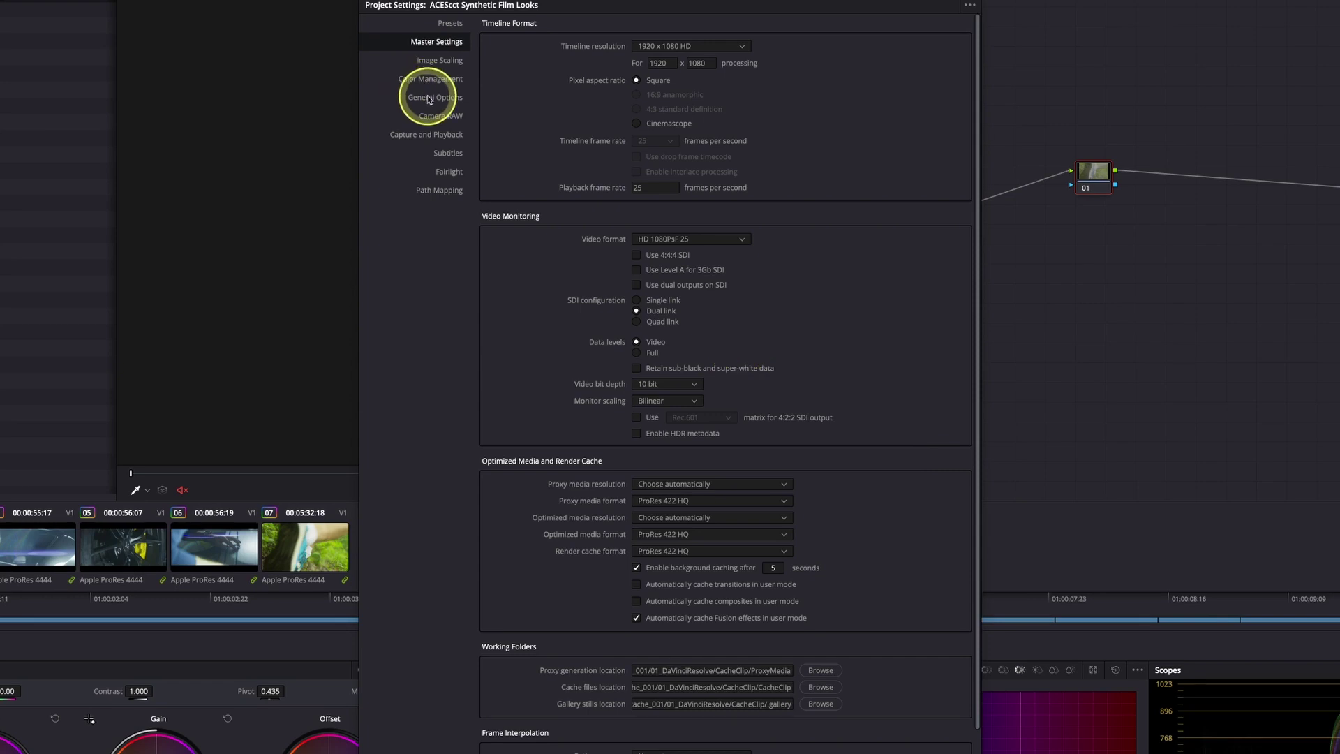
- Go to the Color Management page and reveal the LUT folder in Finder
click(430, 79)
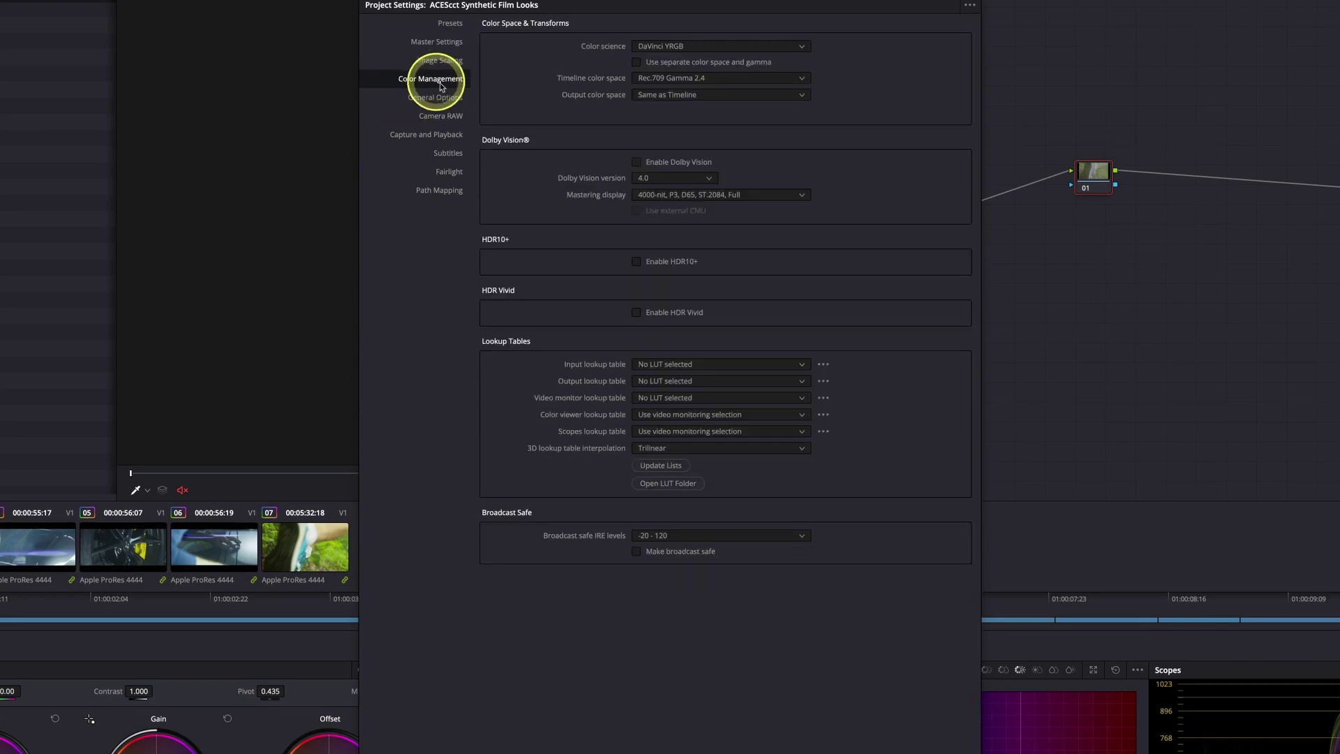
click(687, 486)
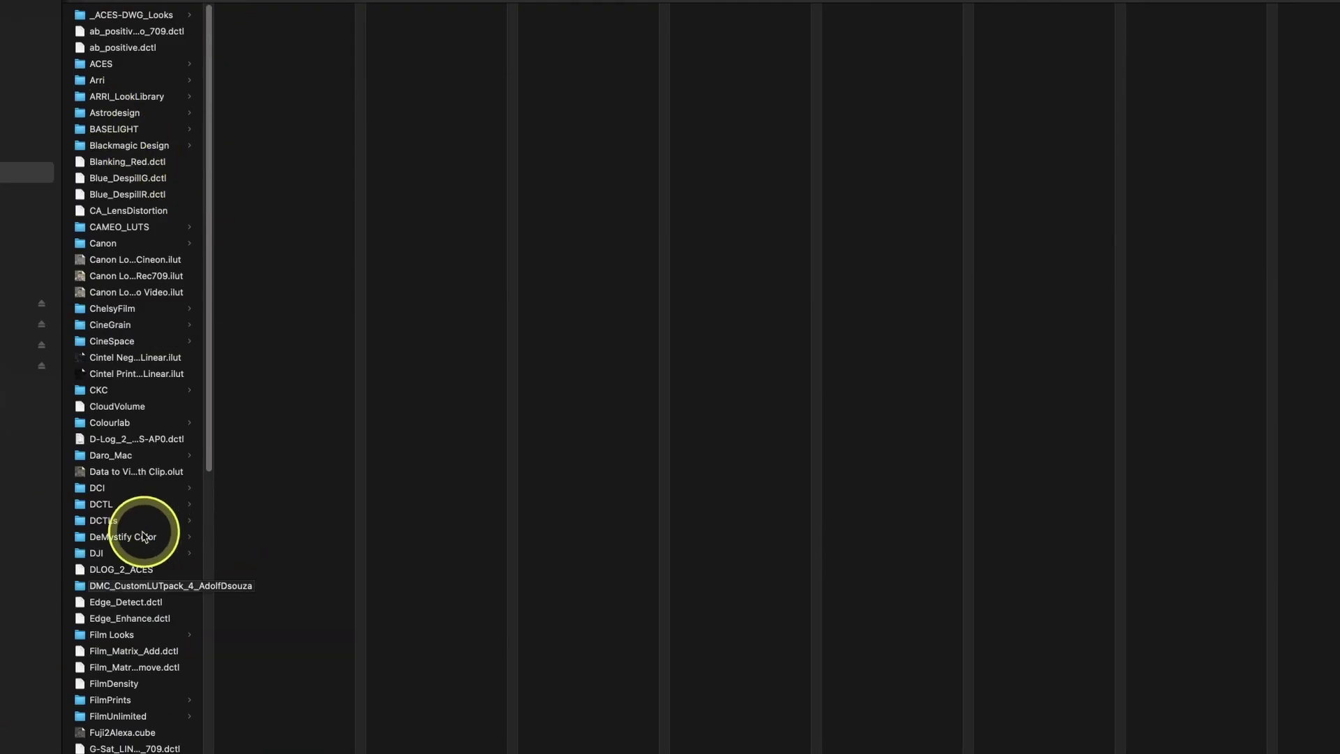
- Open DeMystify Color > ACEScct-Synthetic-FilmLookLUTs and widen the Finder columns to show full LUT names
click(112, 539)
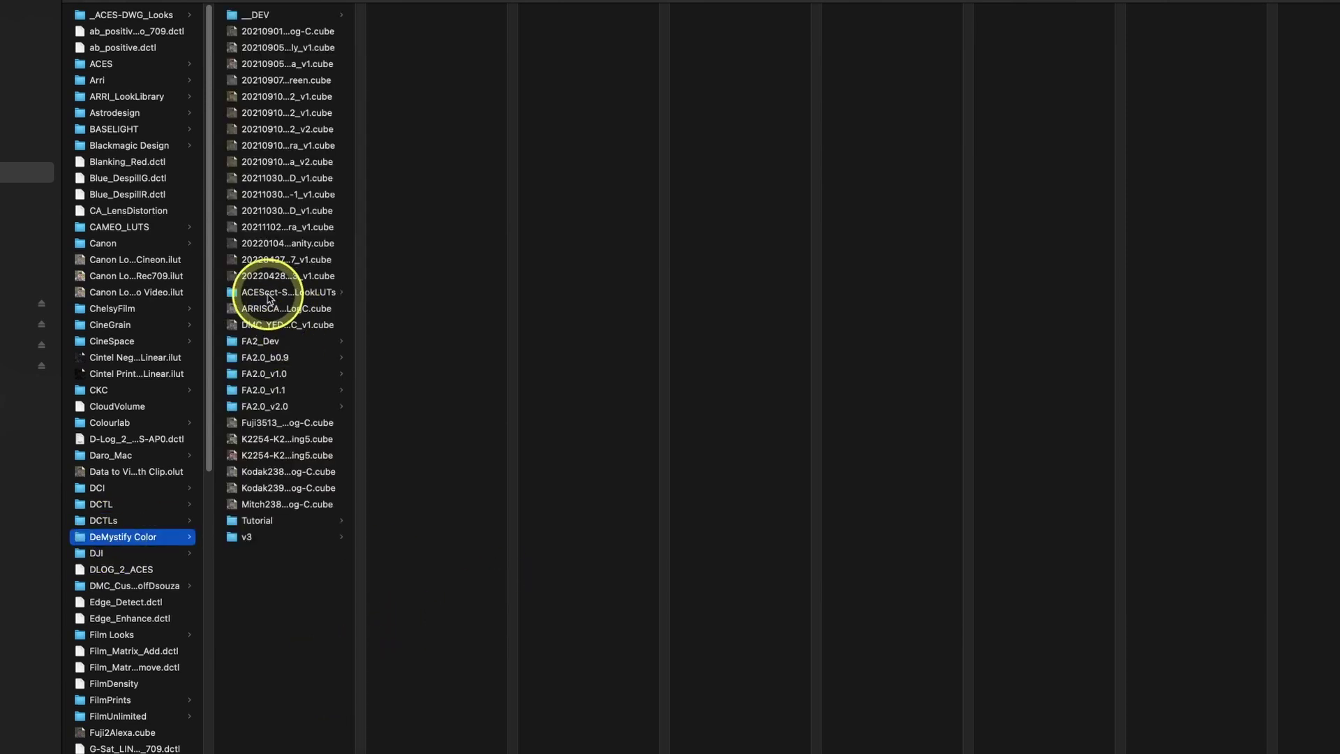
click(271, 293)
double_click(354, 746)
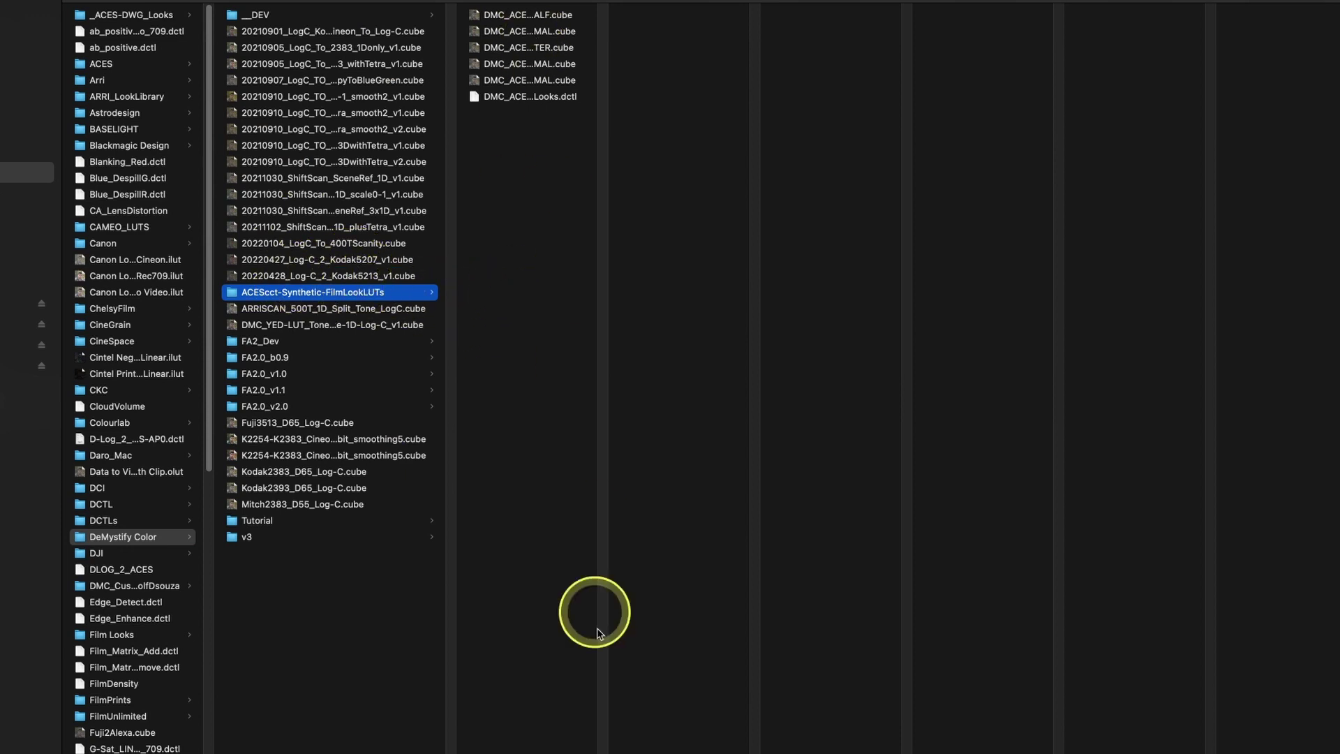
double_click(601, 747)
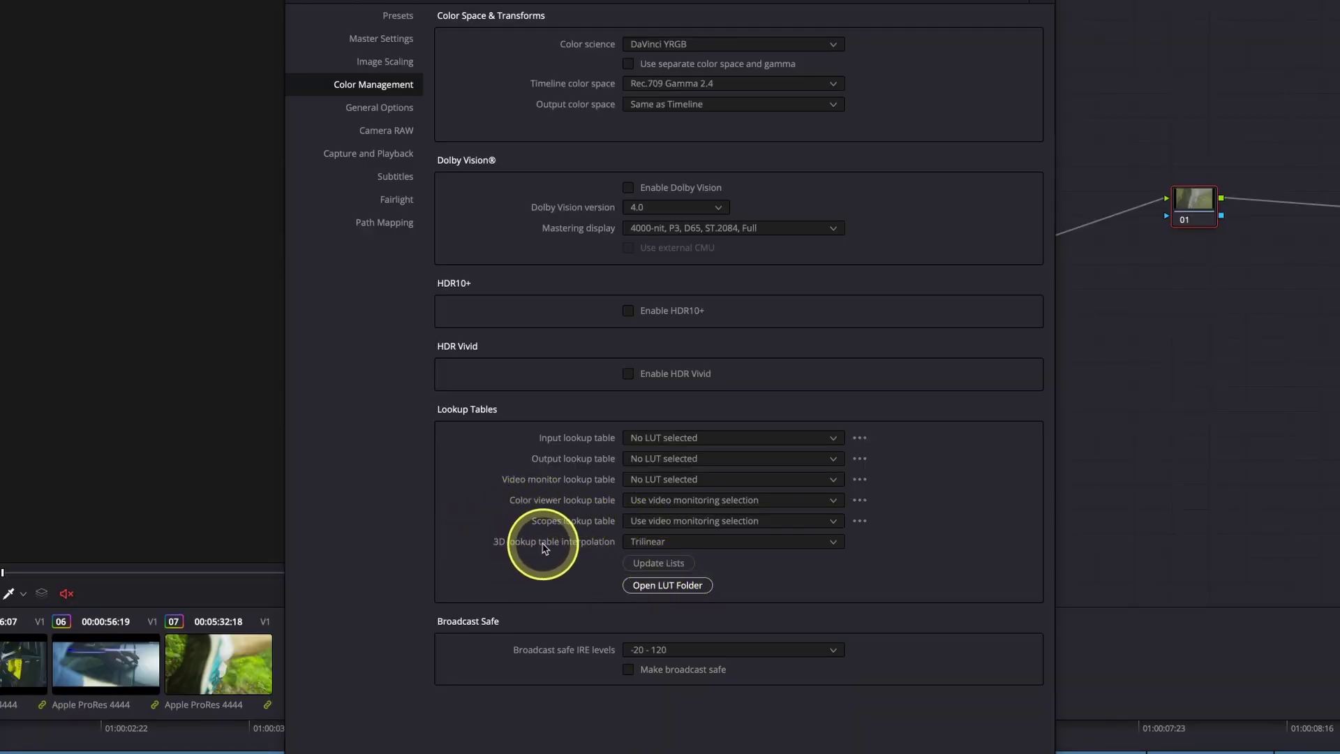
- Change 3D lookup table interpolation to Tetrahedral and save the project settings
click(663, 542)
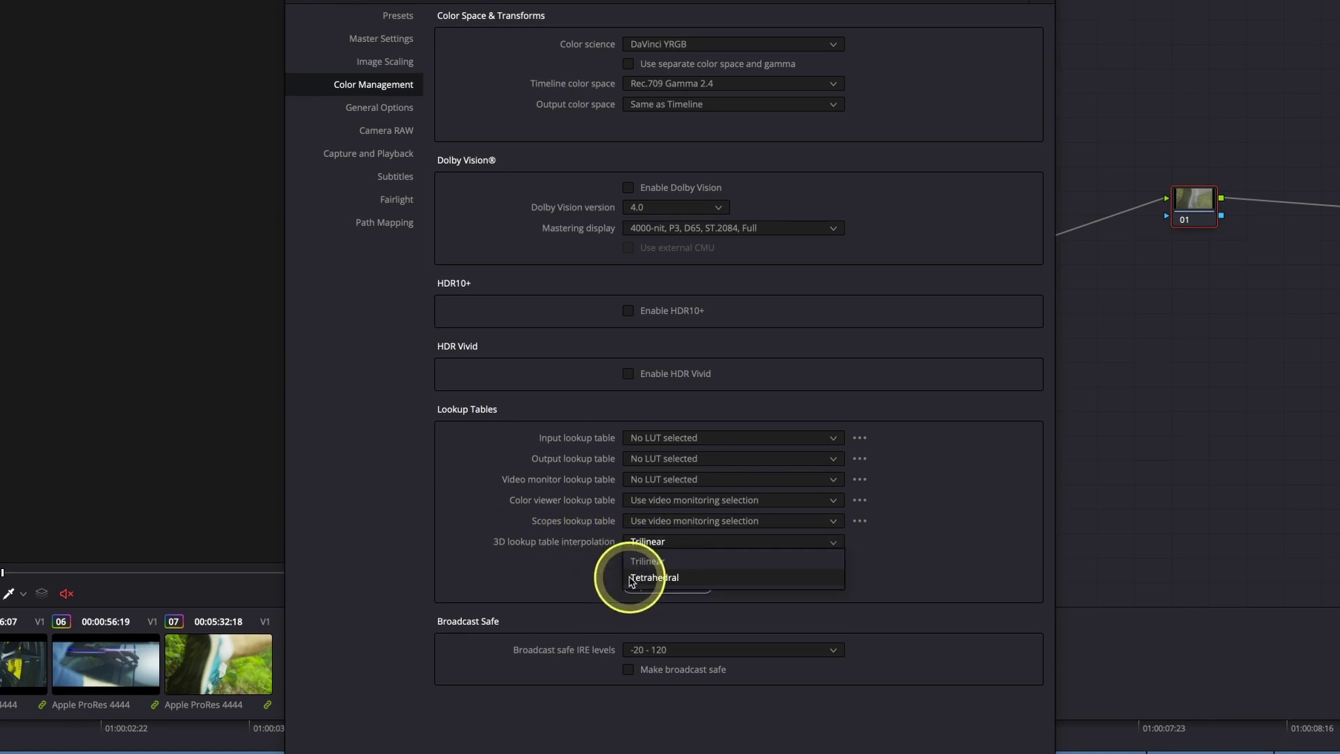
click(693, 578)
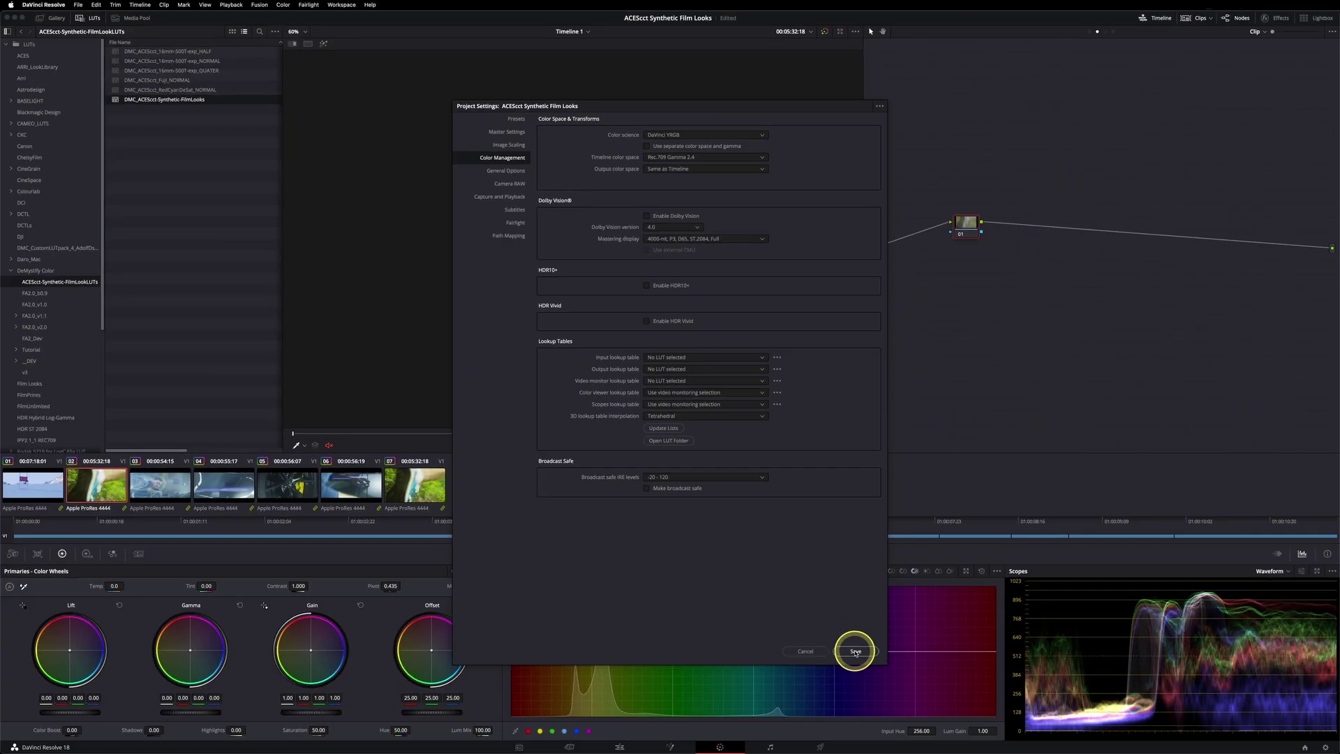
click(854, 649)
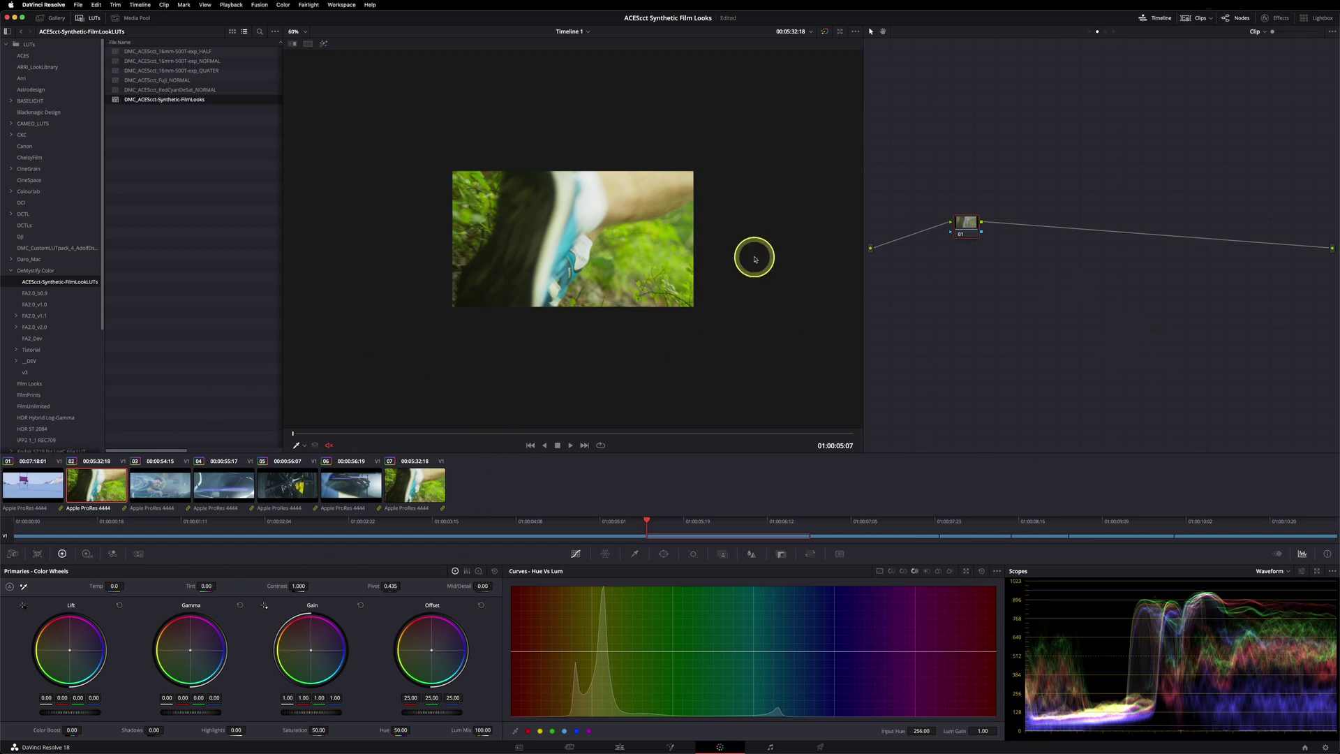
- Apply the DMC_ACEScct-Synthetic-FilmLooks DCTL to node 01, then reset node 01's LUT
double_click(169, 100)
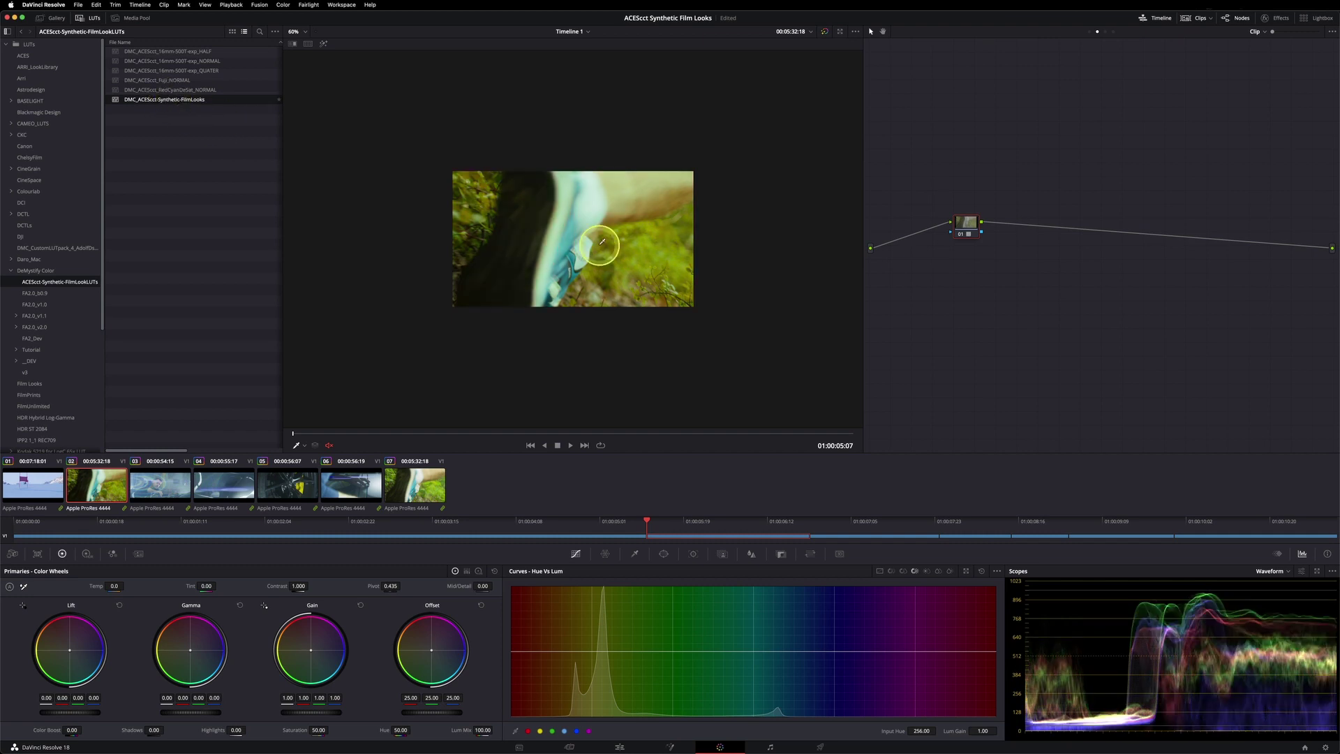
right_click(969, 220)
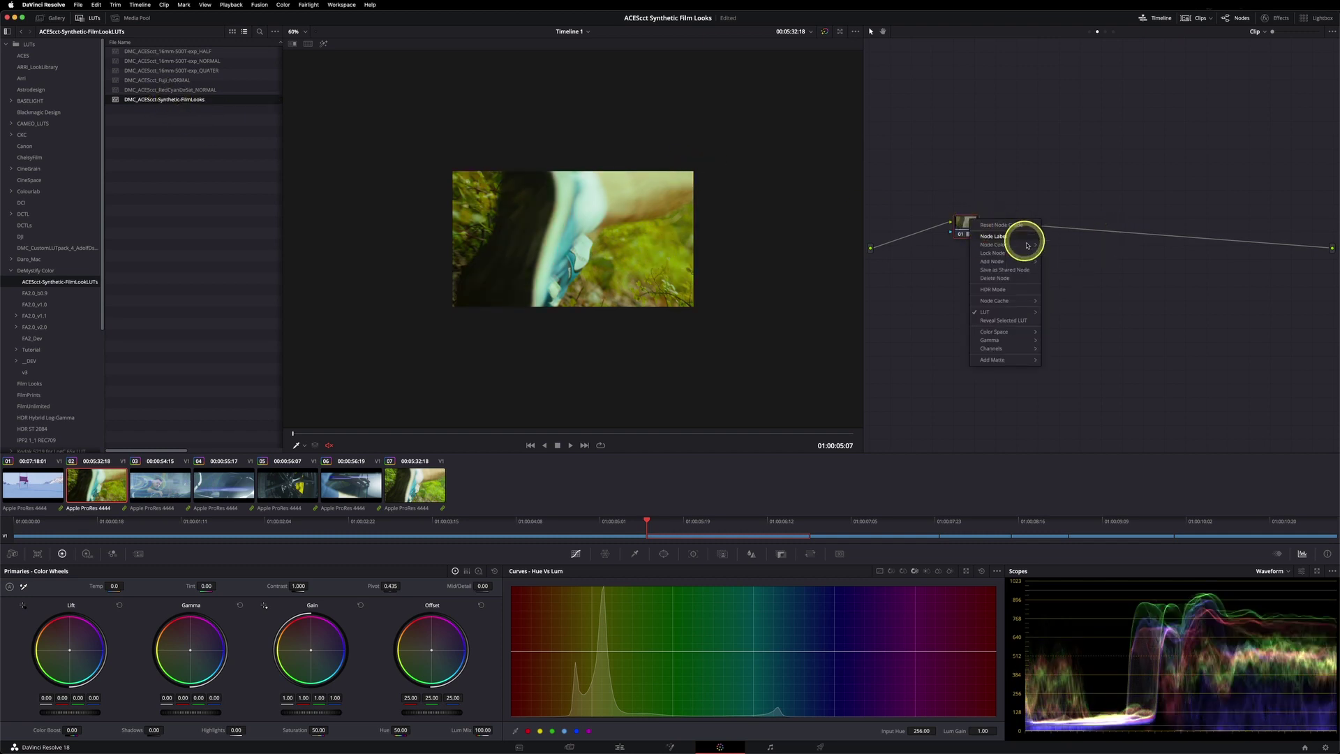
click(995, 223)
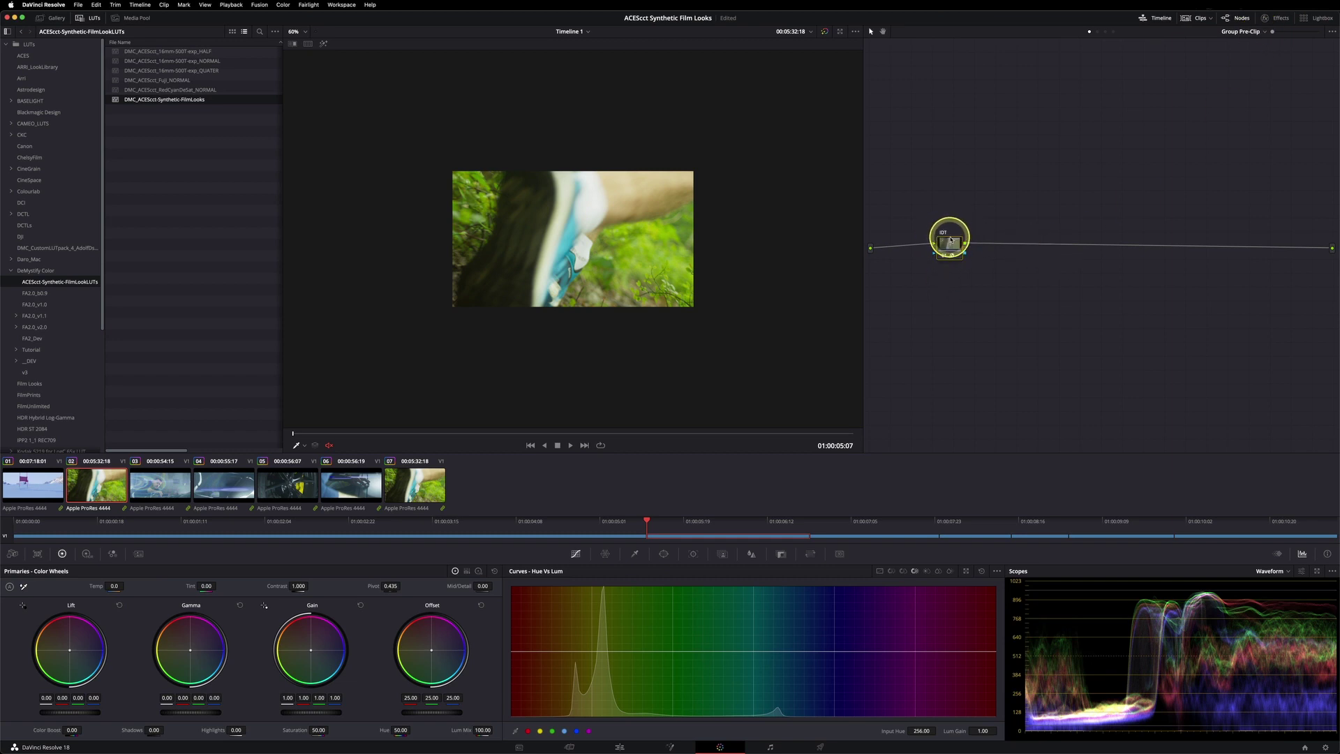
click(1276, 20)
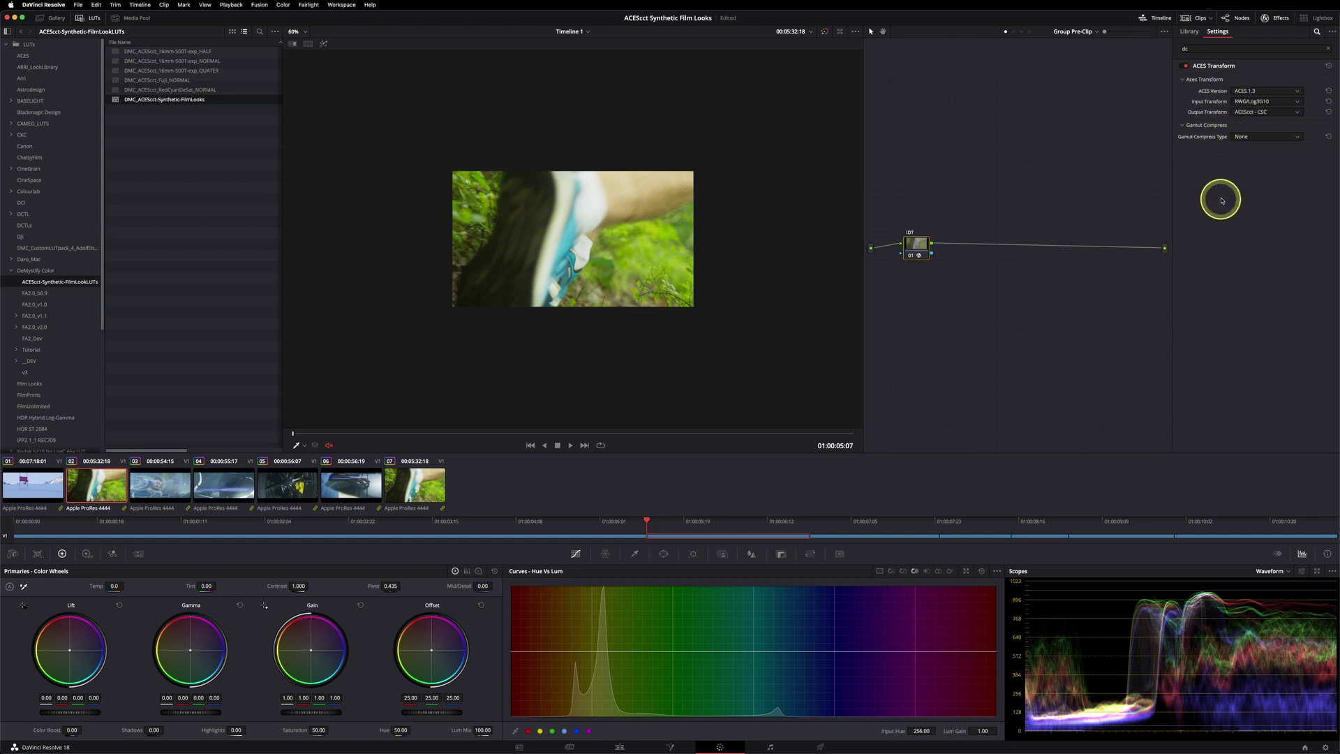
click(1269, 136)
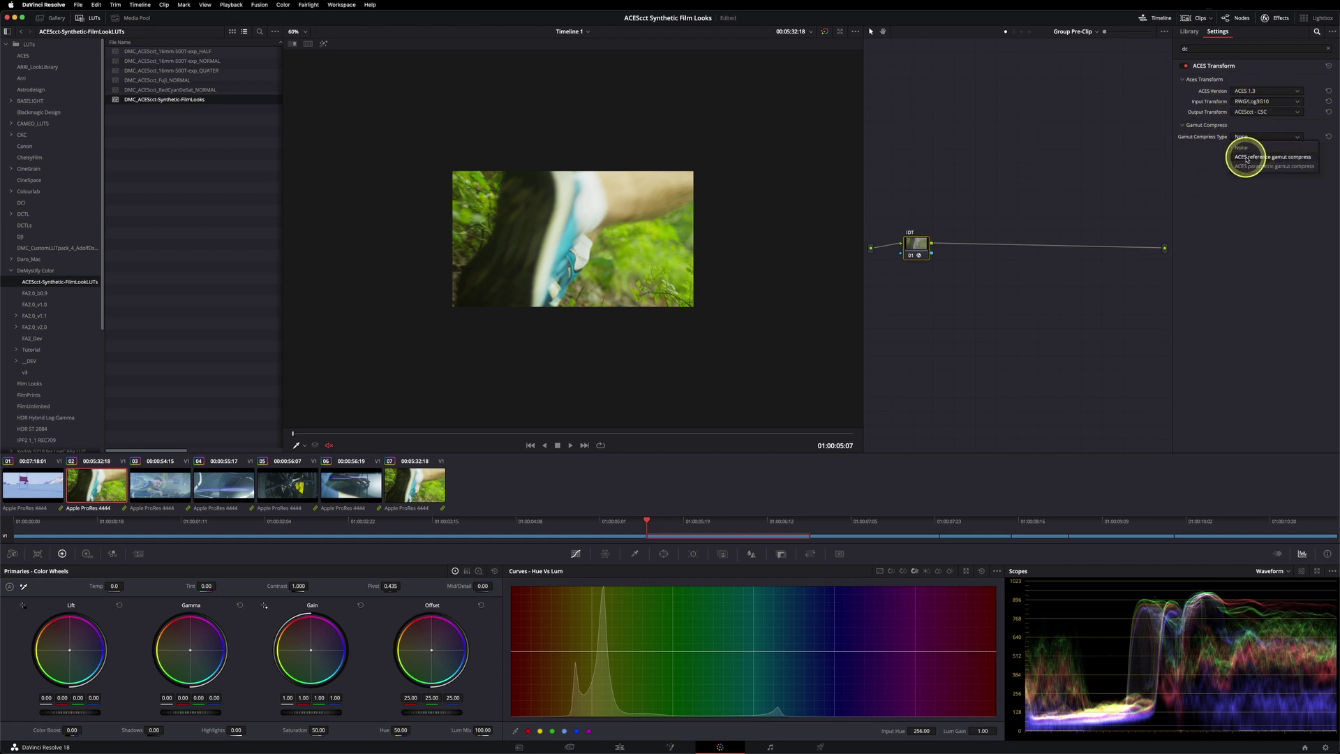
key(Escape)
click(1249, 136)
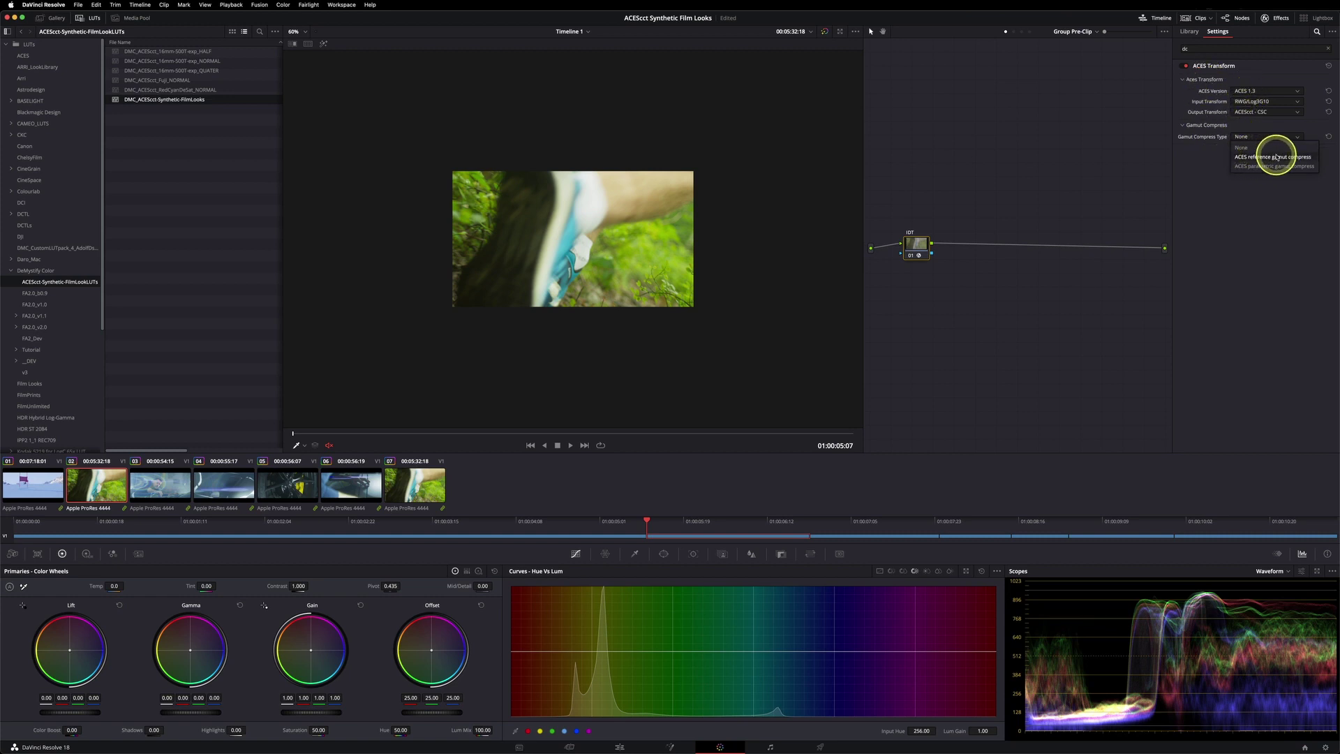
click(1277, 18)
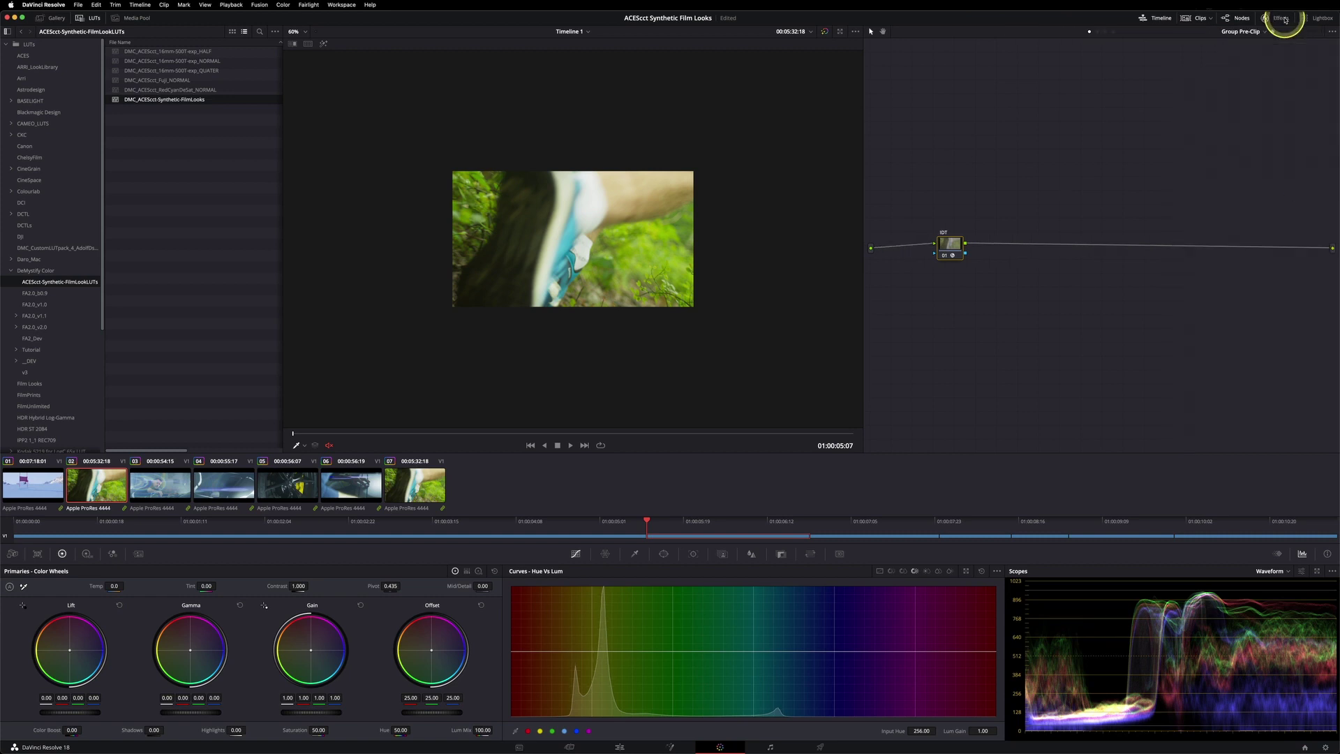
- Move the Group Post-Clip ODT node beside the output and confirm its ACEScct - CSC to Rec.709 transform
click(1104, 31)
drag(1191, 235, 1283, 245)
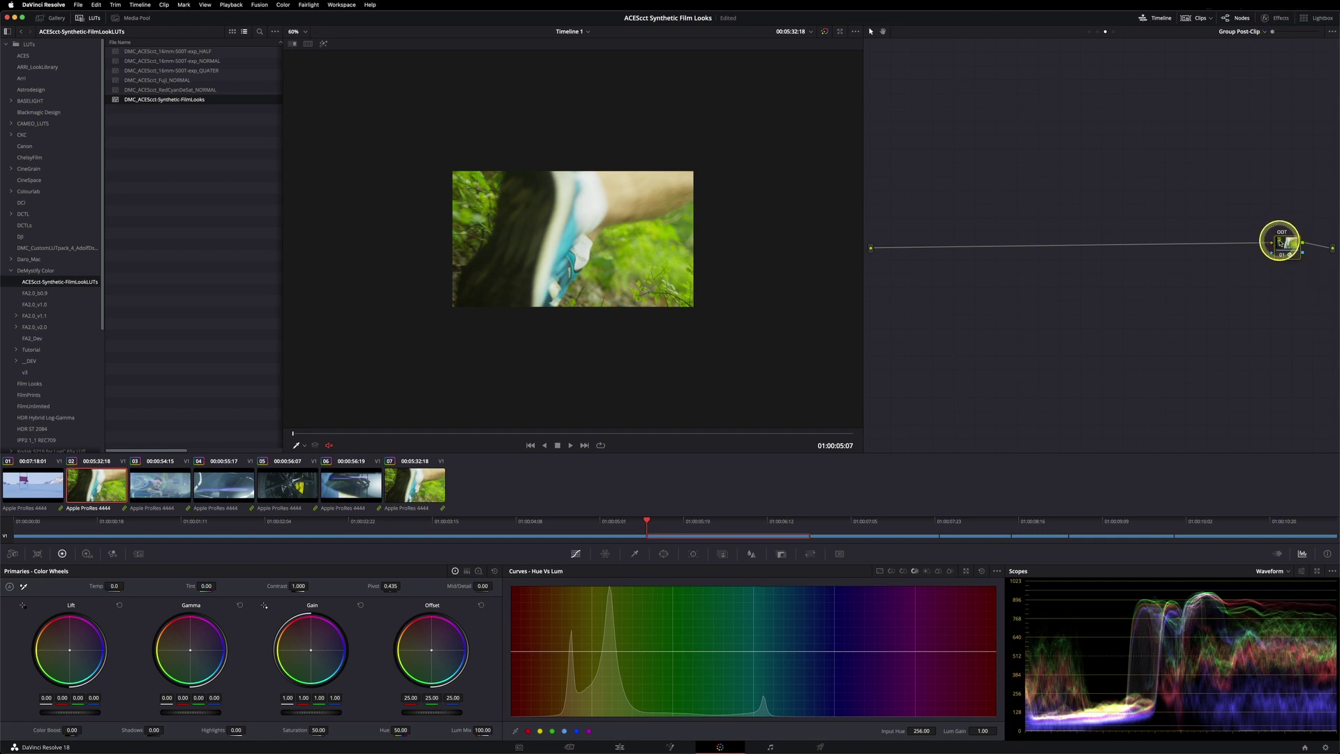
click(1277, 17)
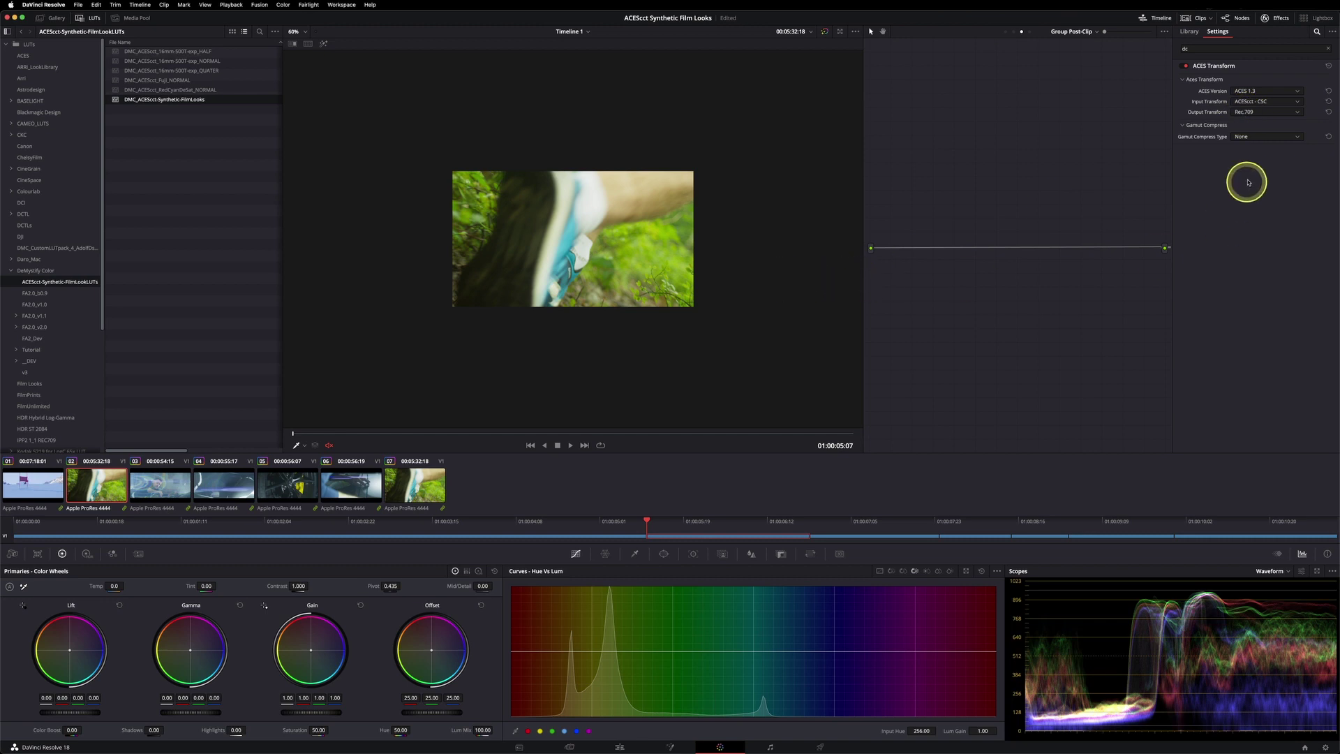
click(1276, 17)
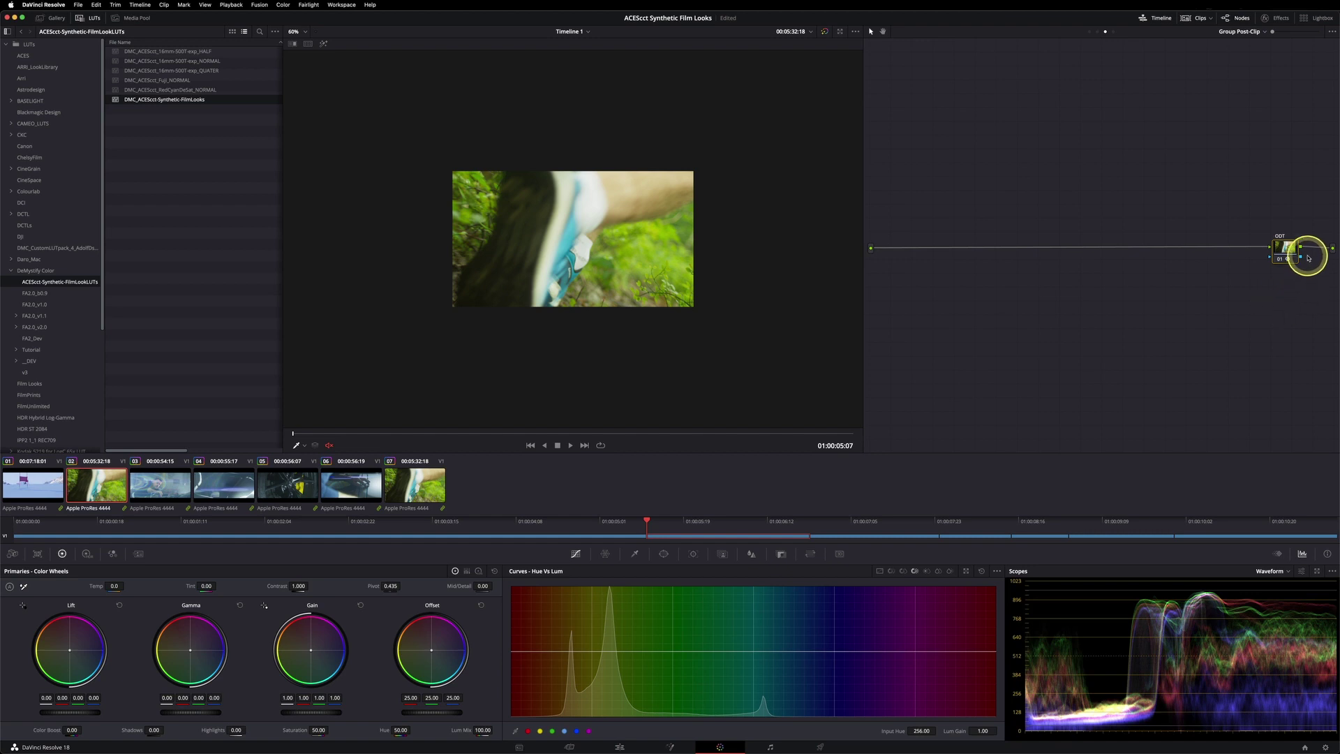
drag(1283, 252, 1293, 251)
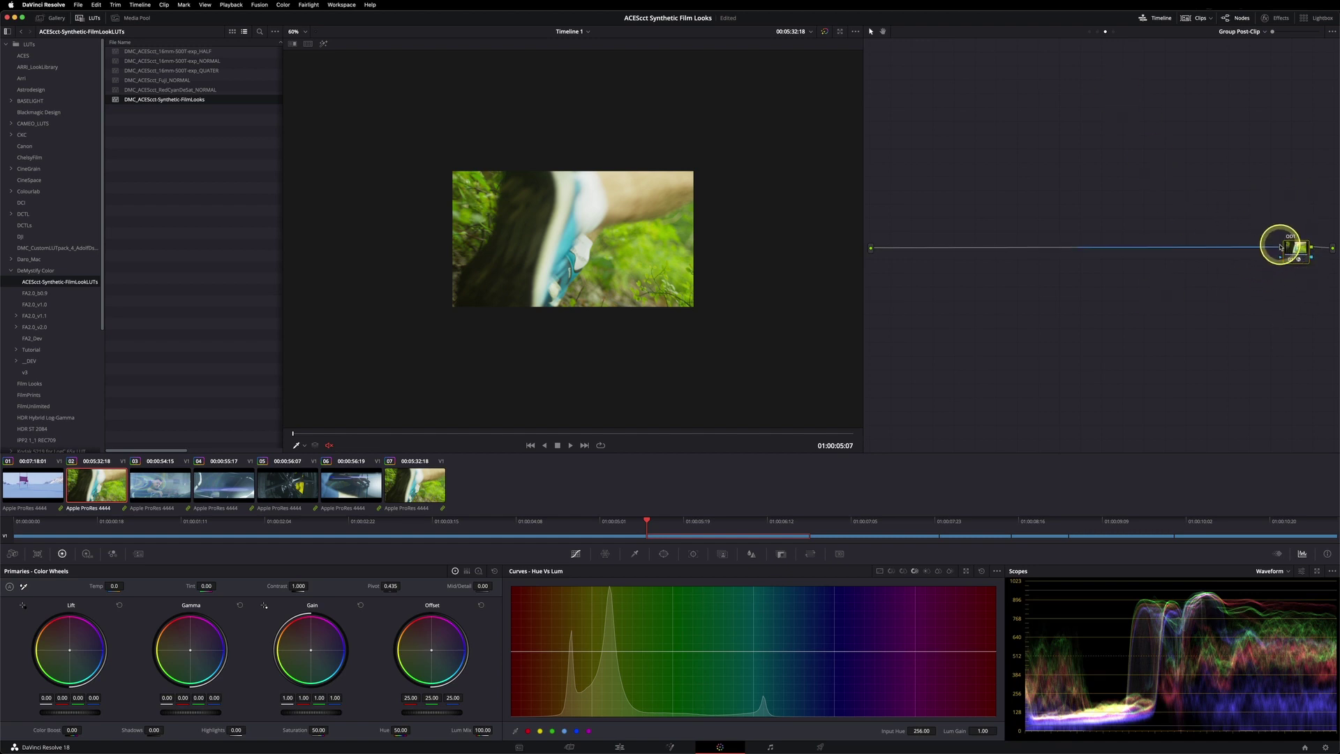
click(1115, 33)
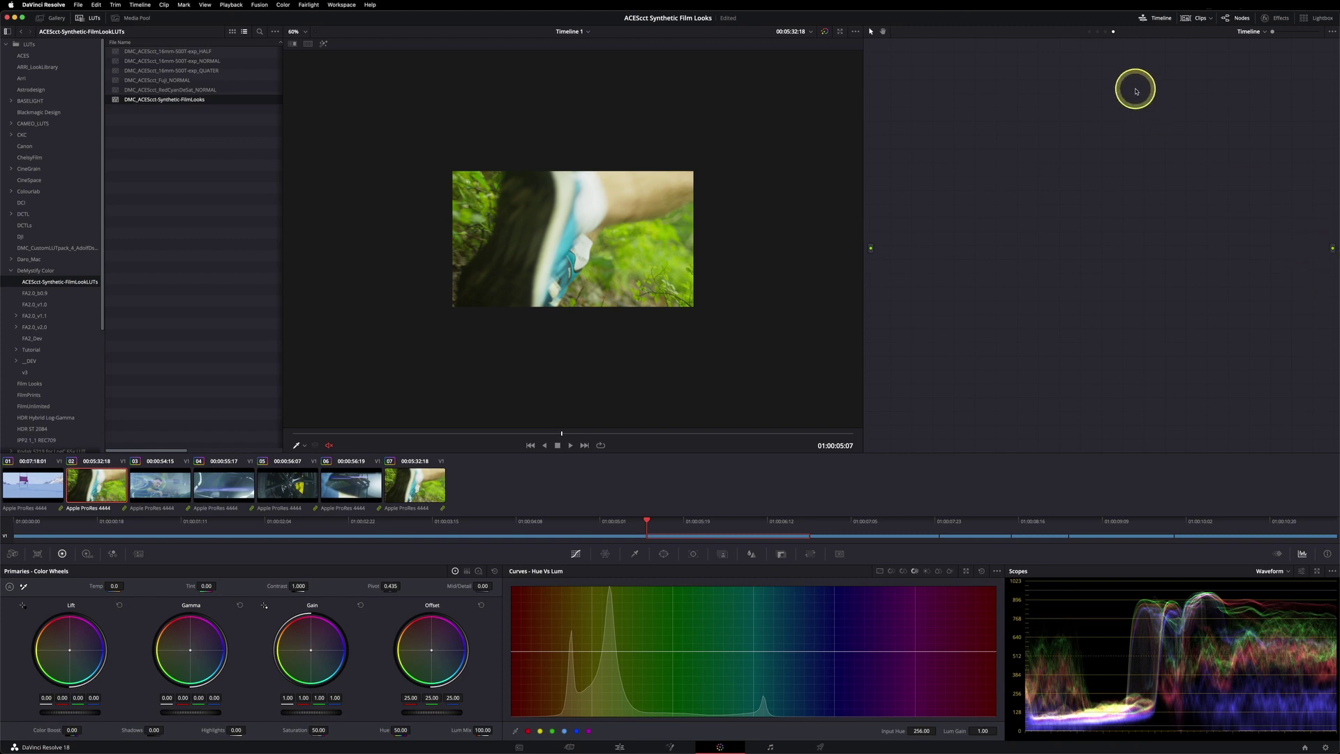
click(1106, 31)
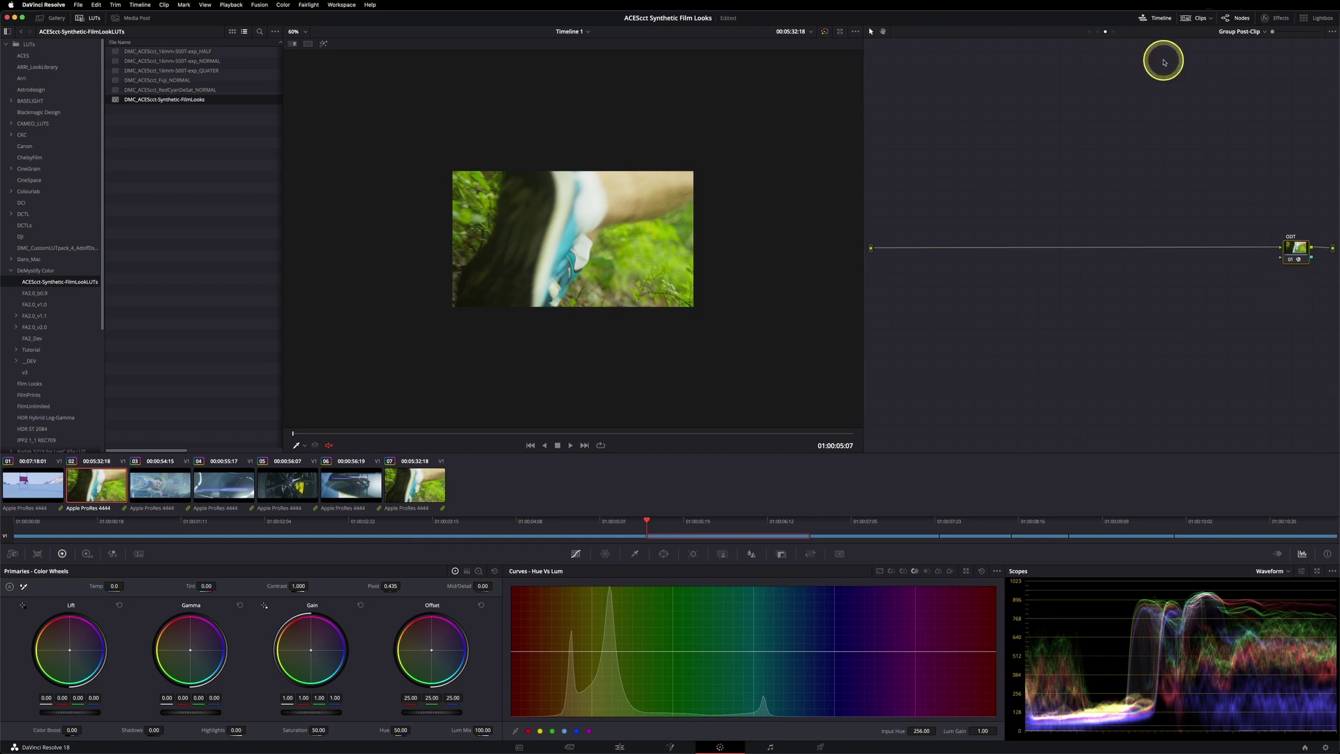
- Apply the DMC_ACEScct_Fuji_NORMAL LUT to node 02 in the clip node graph
click(1098, 33)
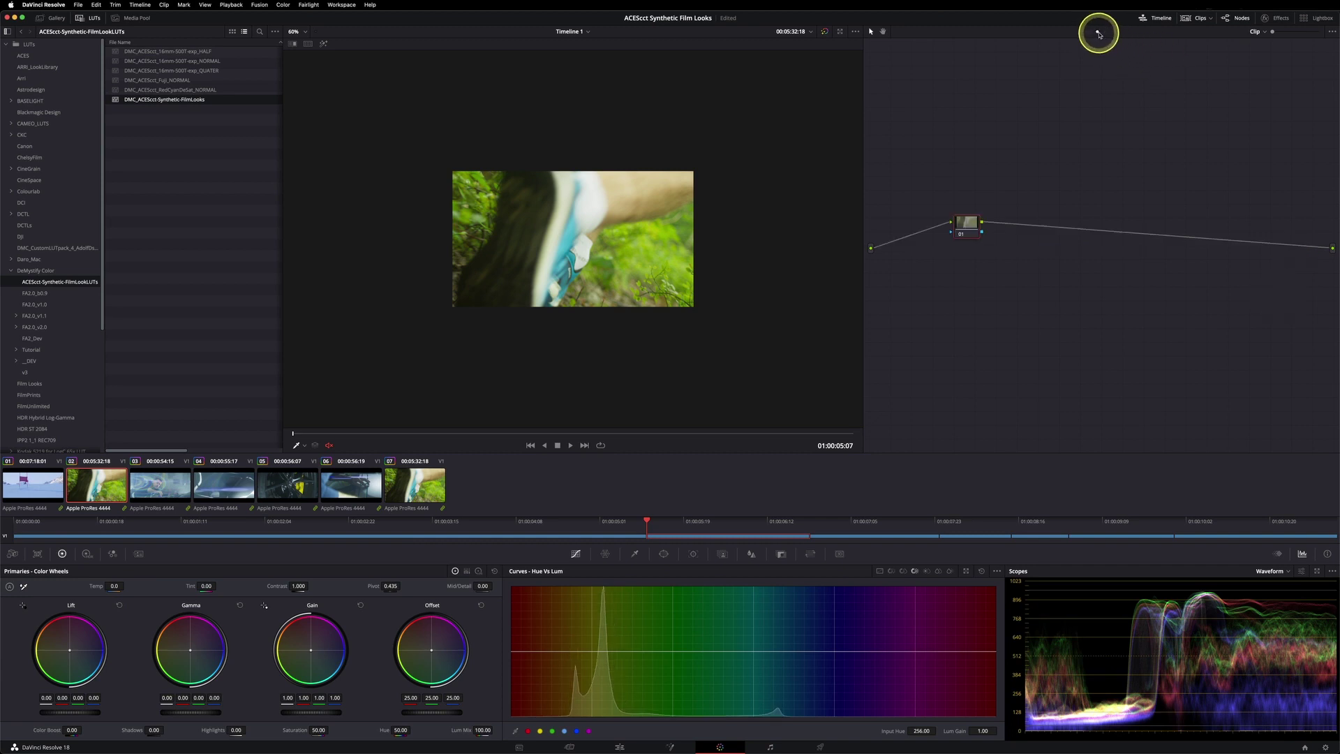
drag(1003, 228, 1043, 228)
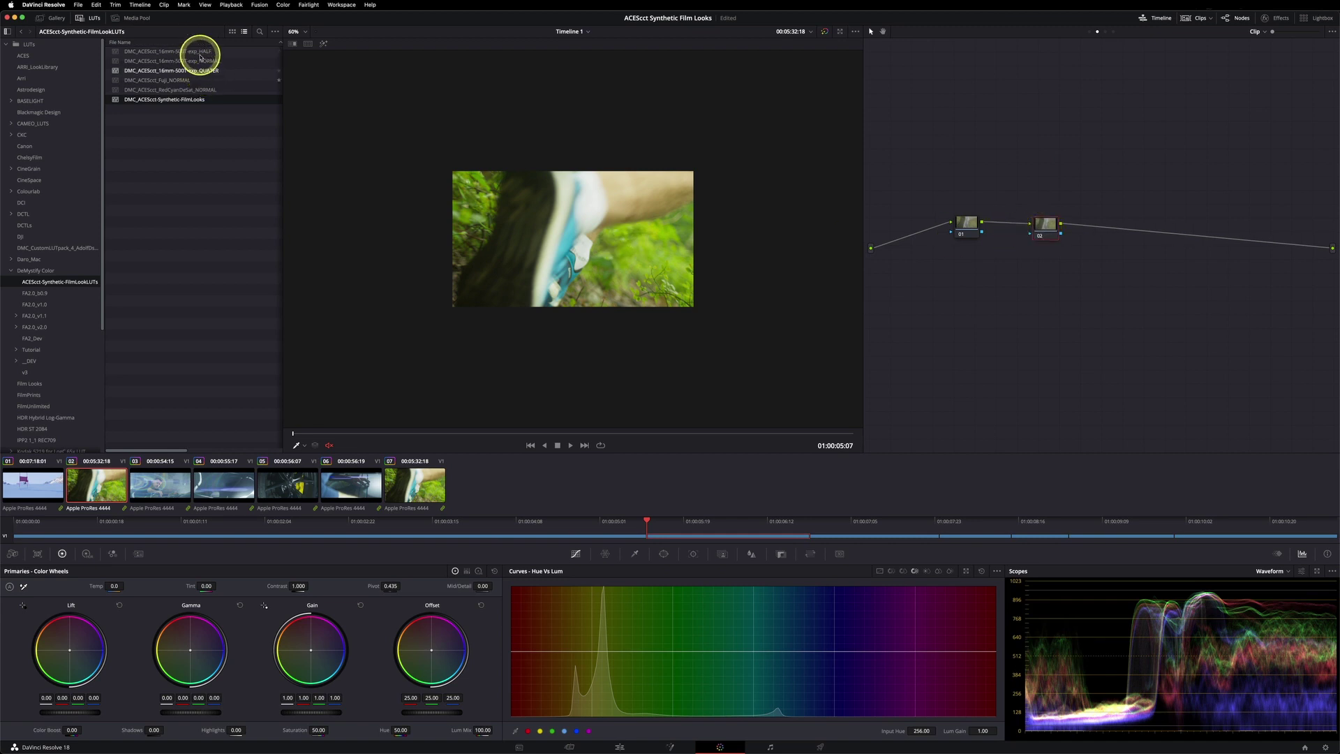
double_click(157, 80)
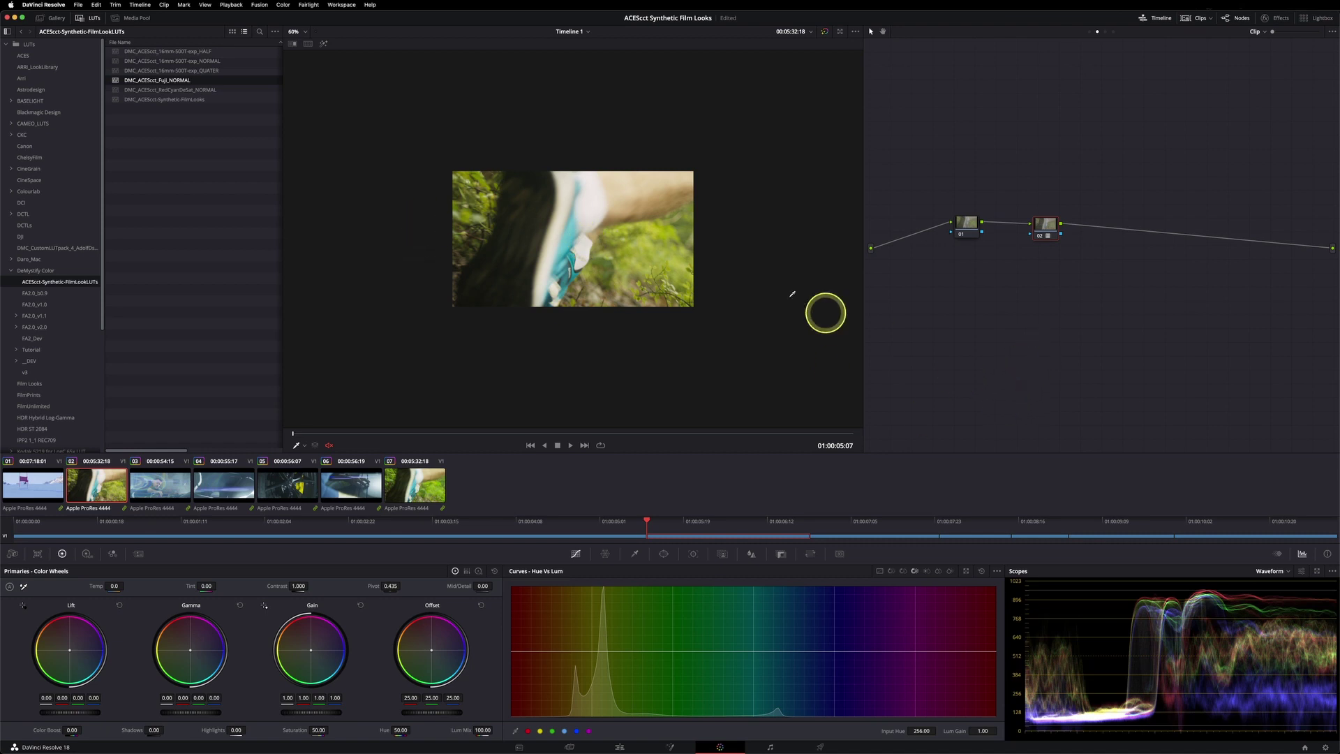
scroll(551, 258, up, 5)
scroll(553, 256, up, 1)
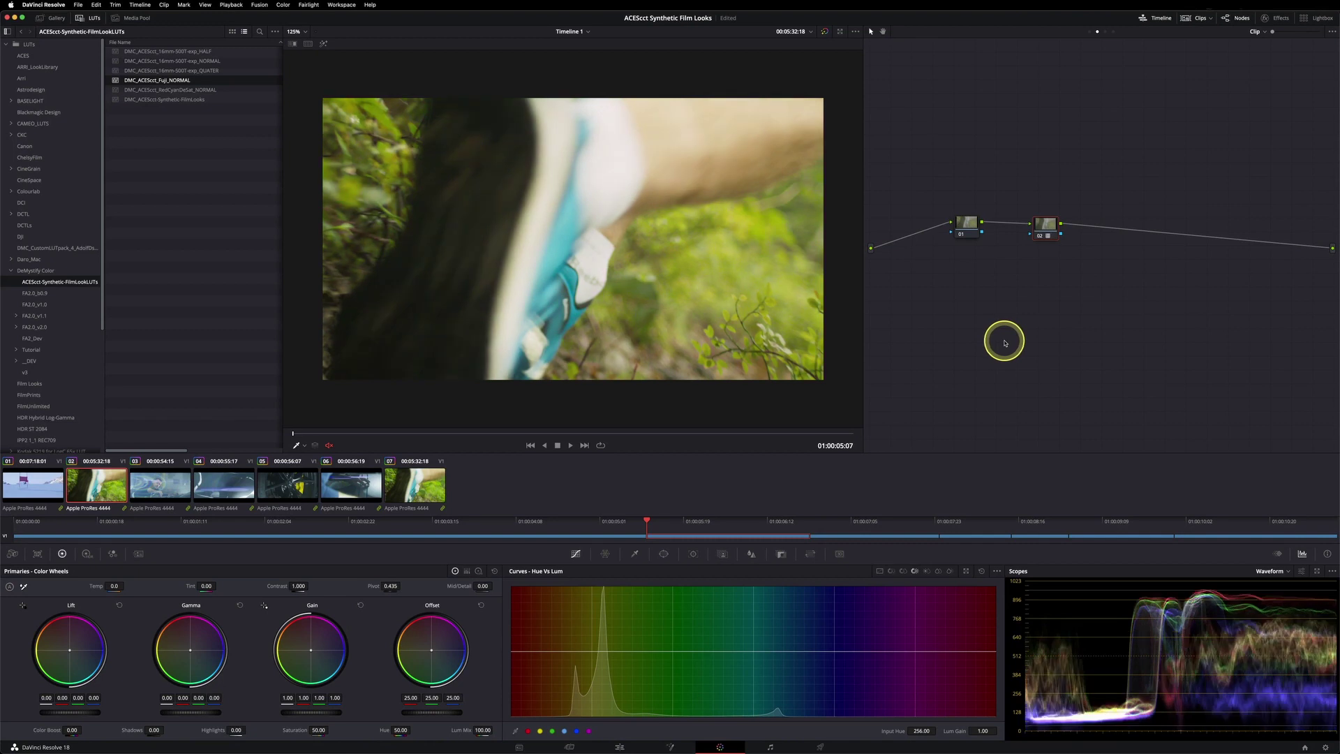
click(966, 225)
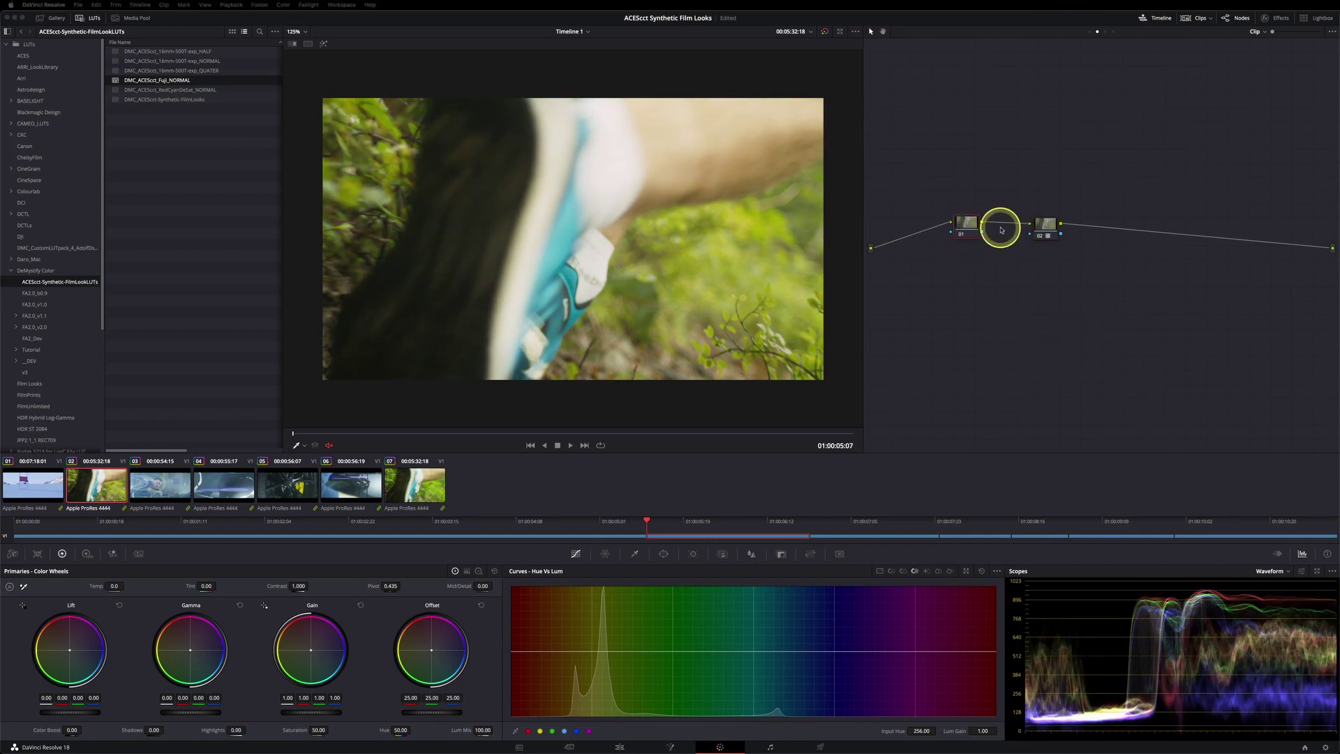
click(992, 263)
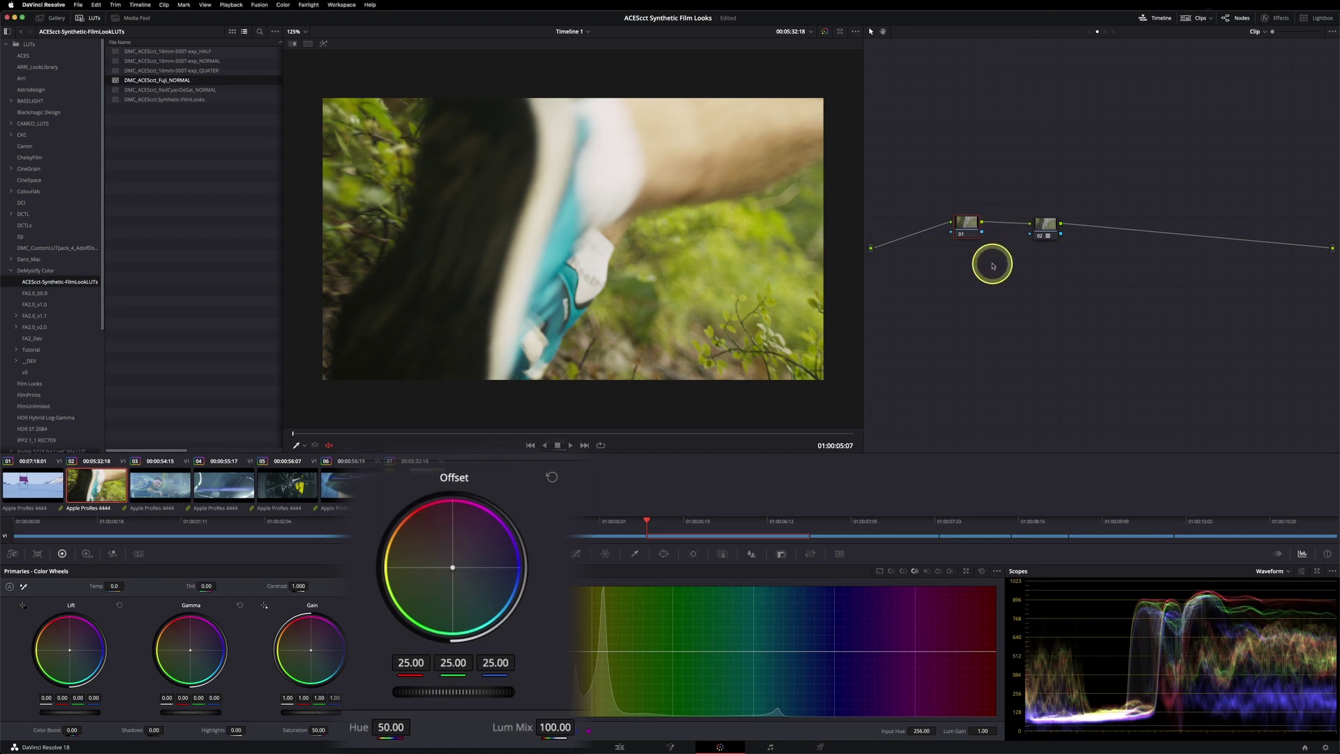
click(1039, 268)
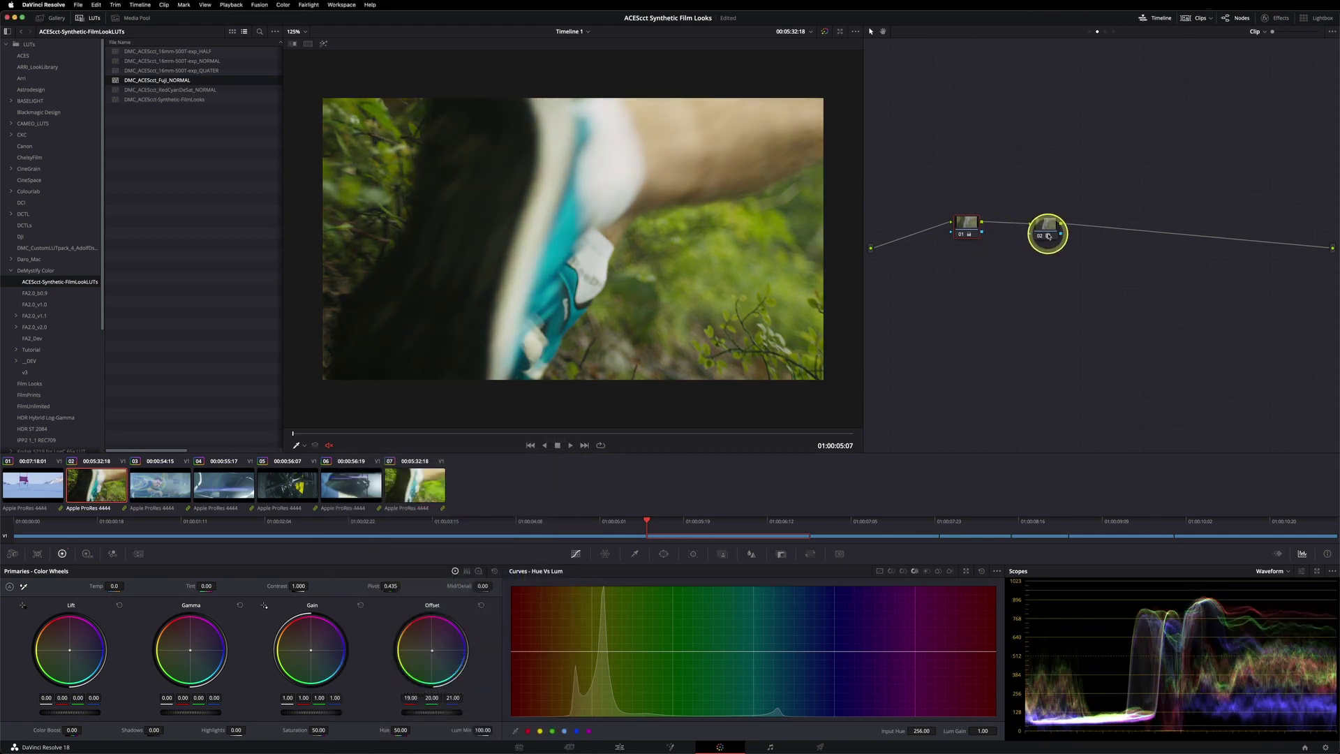
- Compare the grade on and off, then lower node 02's Key Output Gain to 0.812
click(1046, 226)
key(ctrl+d)
key(ctrl+d)
key(ctrl+d)
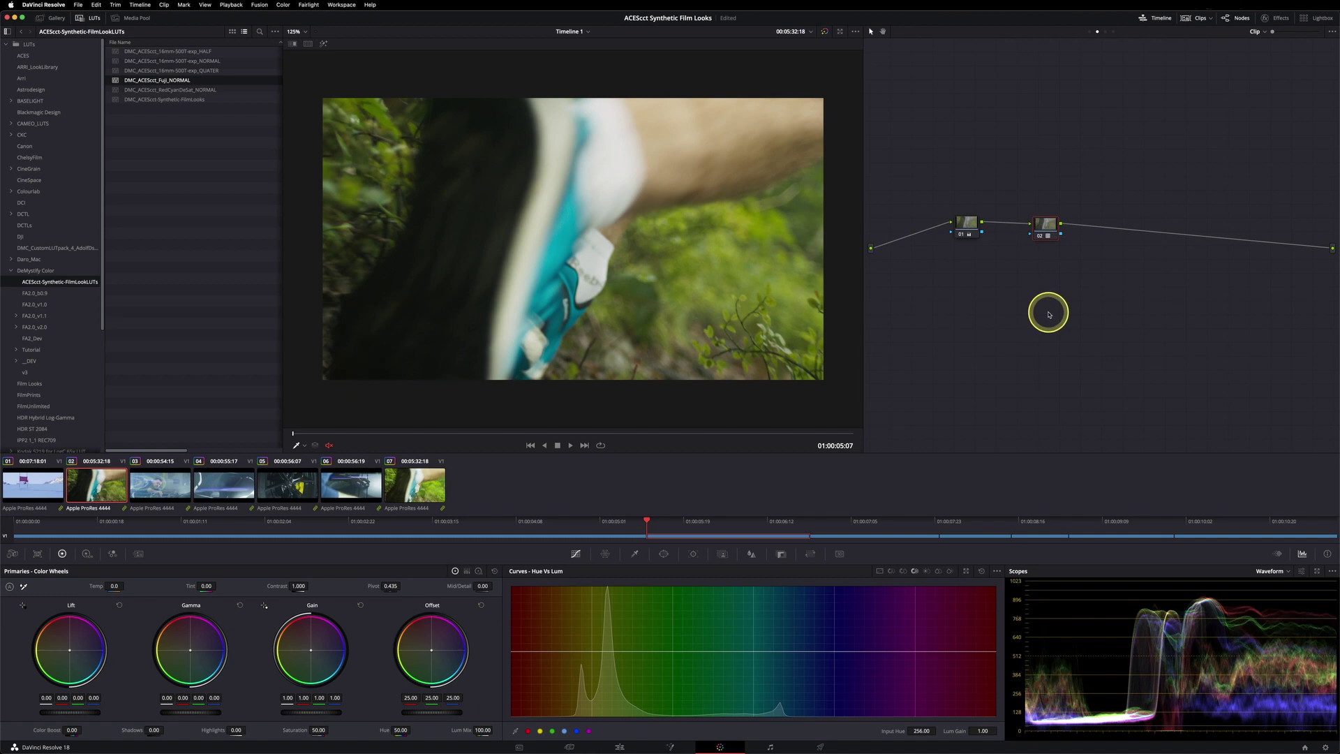
click(781, 554)
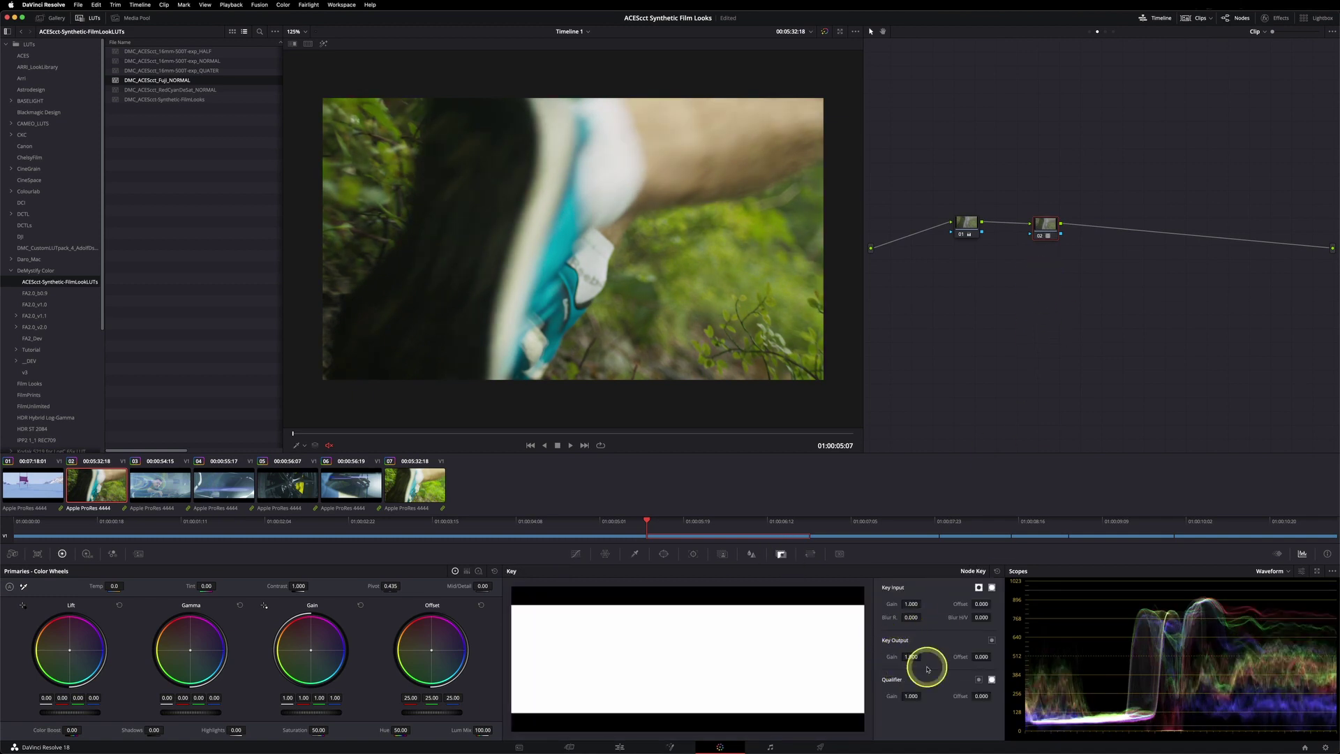
drag(893, 658, 734, 624)
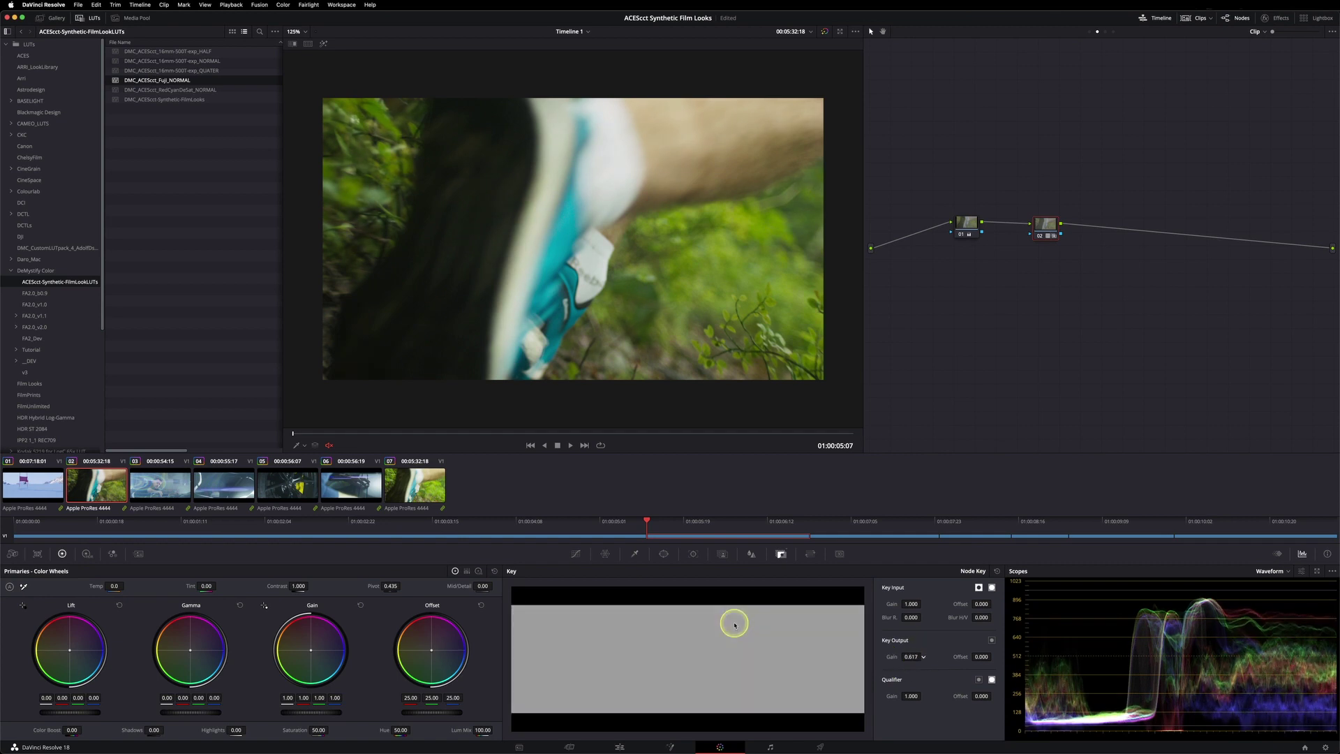
drag(838, 643, 689, 615)
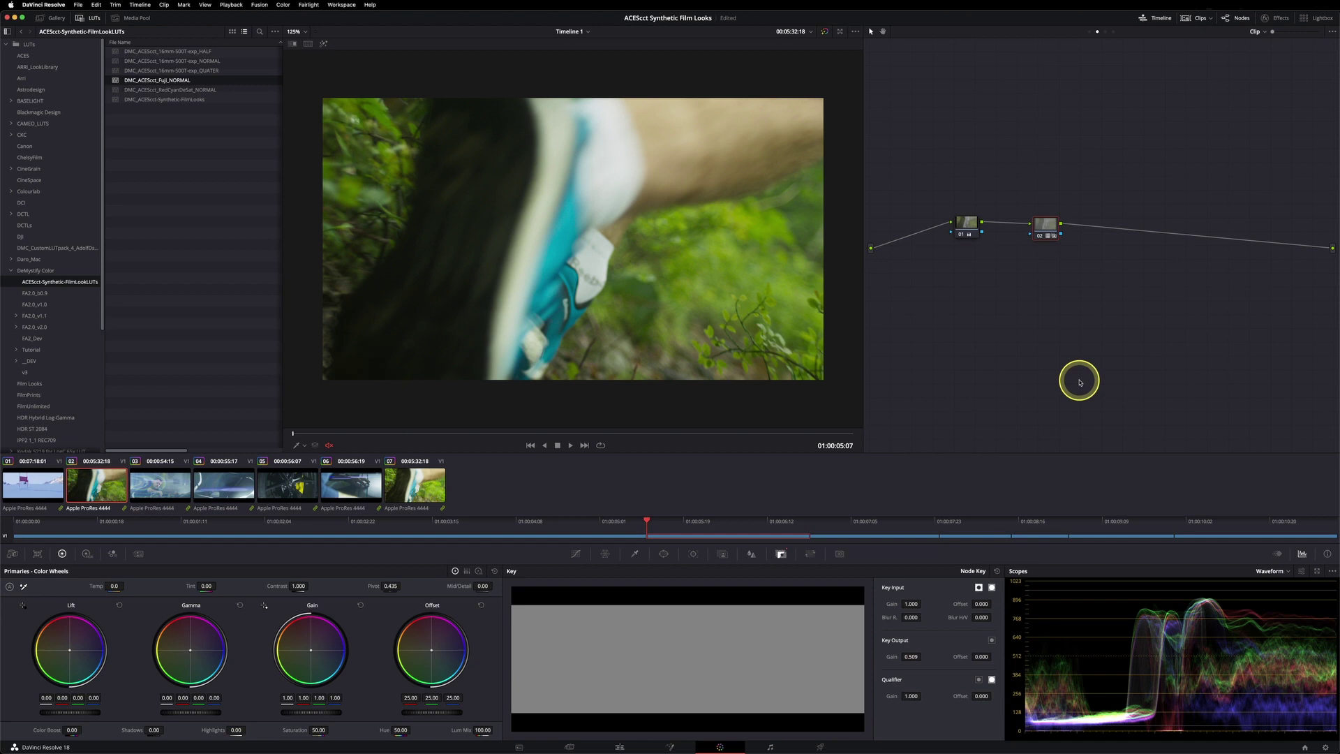
mouse_move(910, 656)
mouse_down()
mouse_move(945, 652)
mouse_move(805, 649)
mouse_move(724, 619)
mouse_move(1062, 634)
mouse_move(891, 652)
mouse_up()
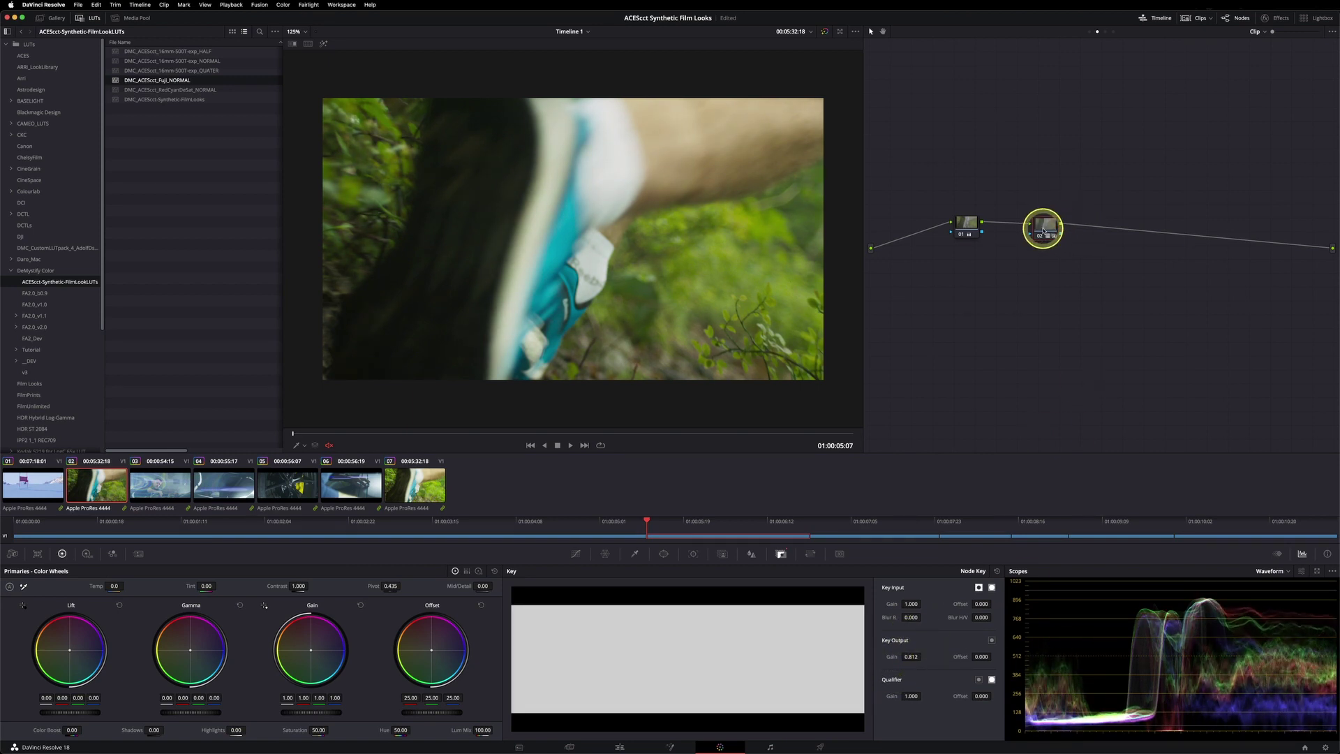
drag(1045, 225, 1081, 222)
- Add parallel node 04 with the RedCyanDeSat look at 0.473 key output gain
right_click(1080, 222)
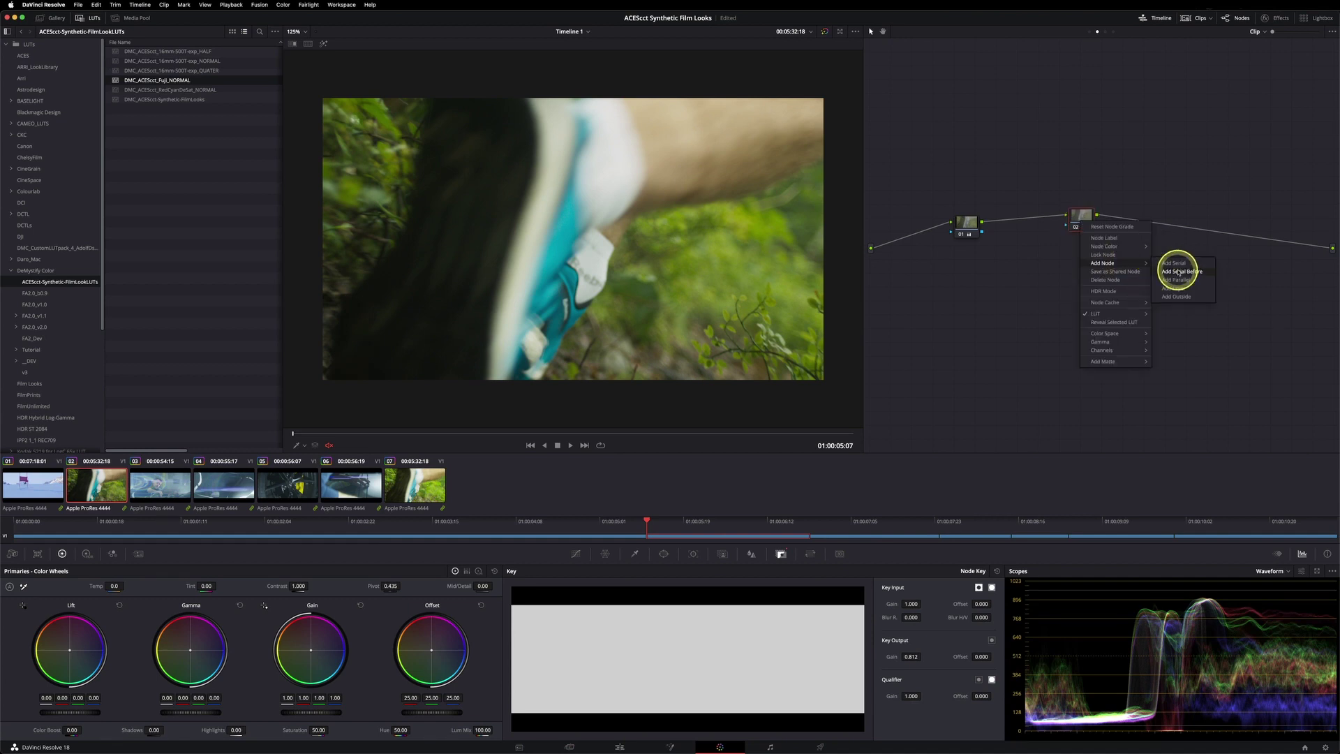
click(1178, 300)
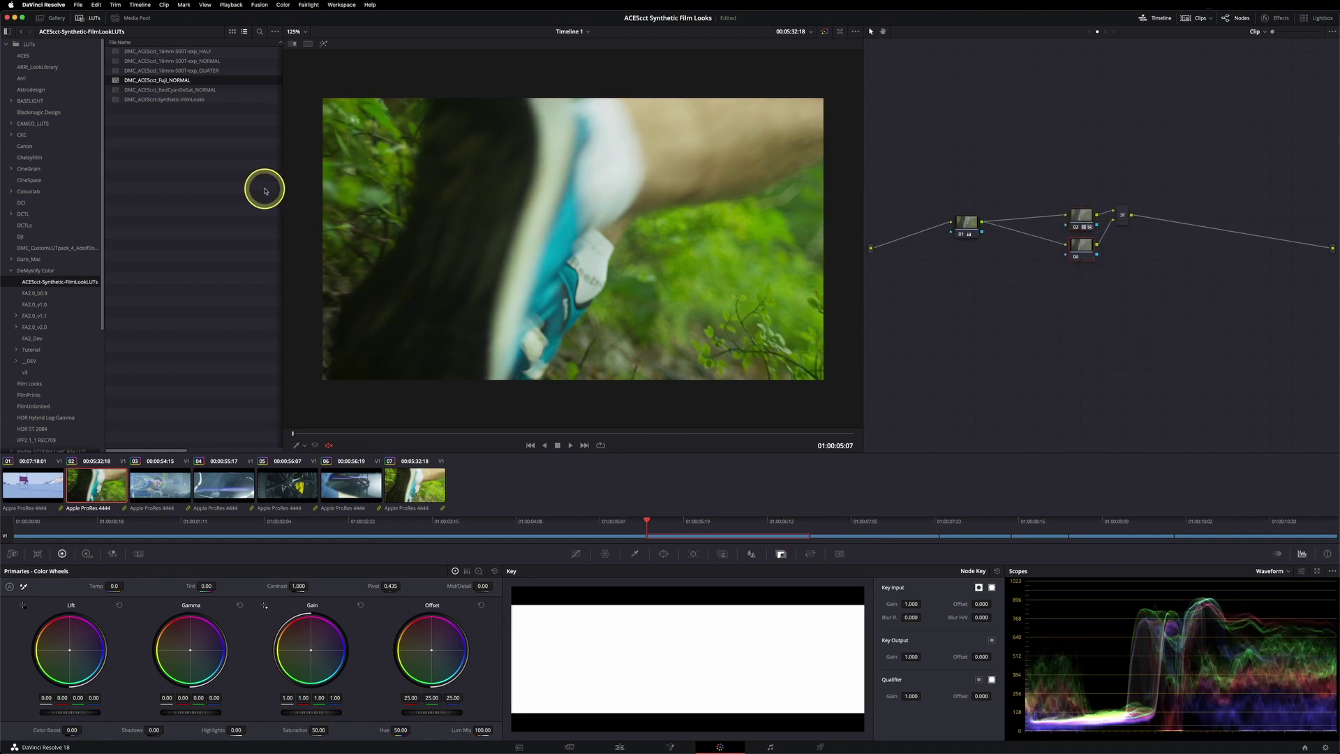
double_click(167, 92)
click(894, 657)
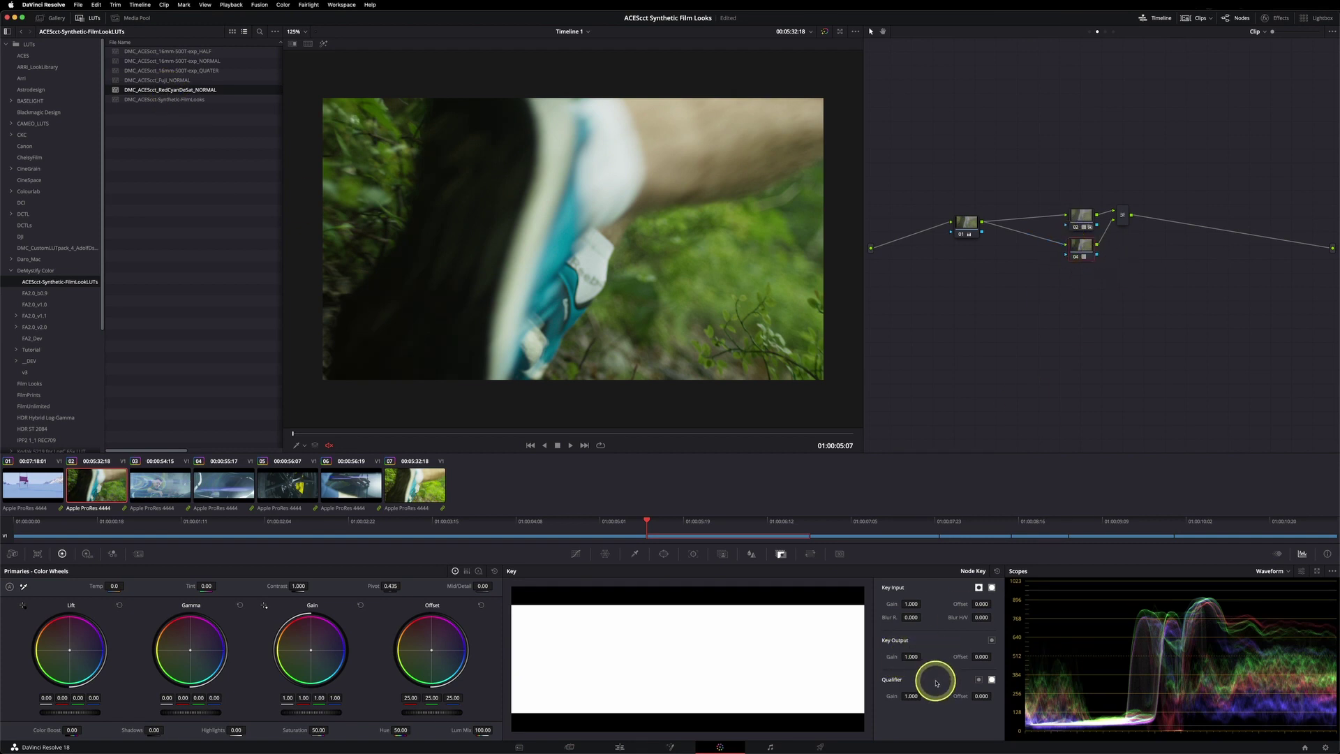
drag(893, 657, 711, 635)
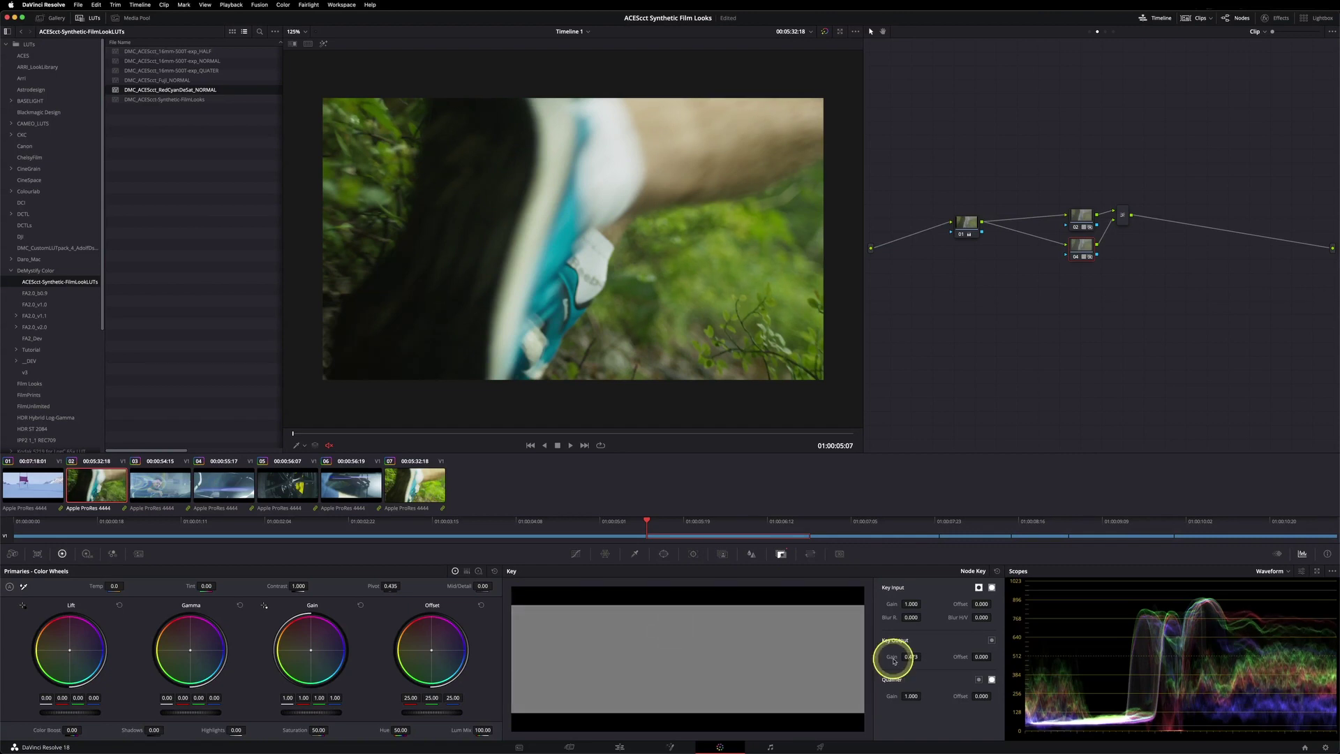
click(1083, 221)
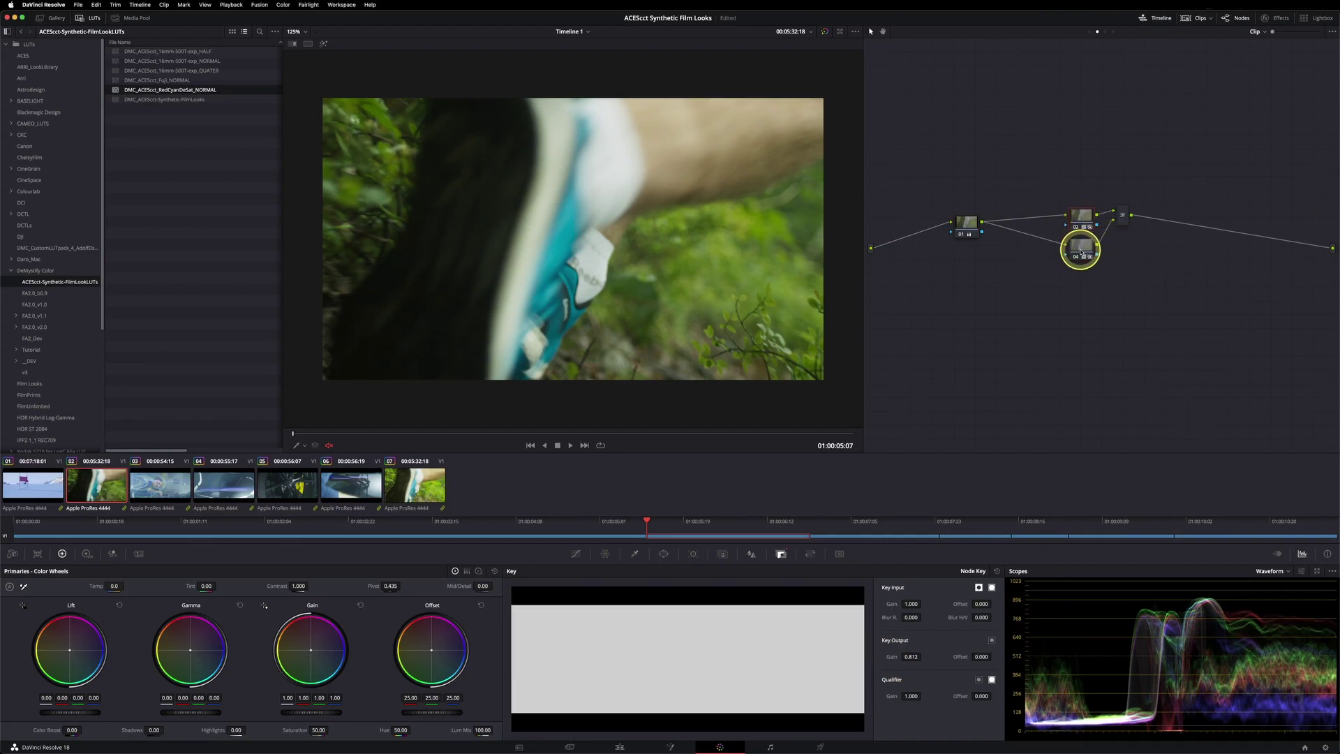
click(1080, 251)
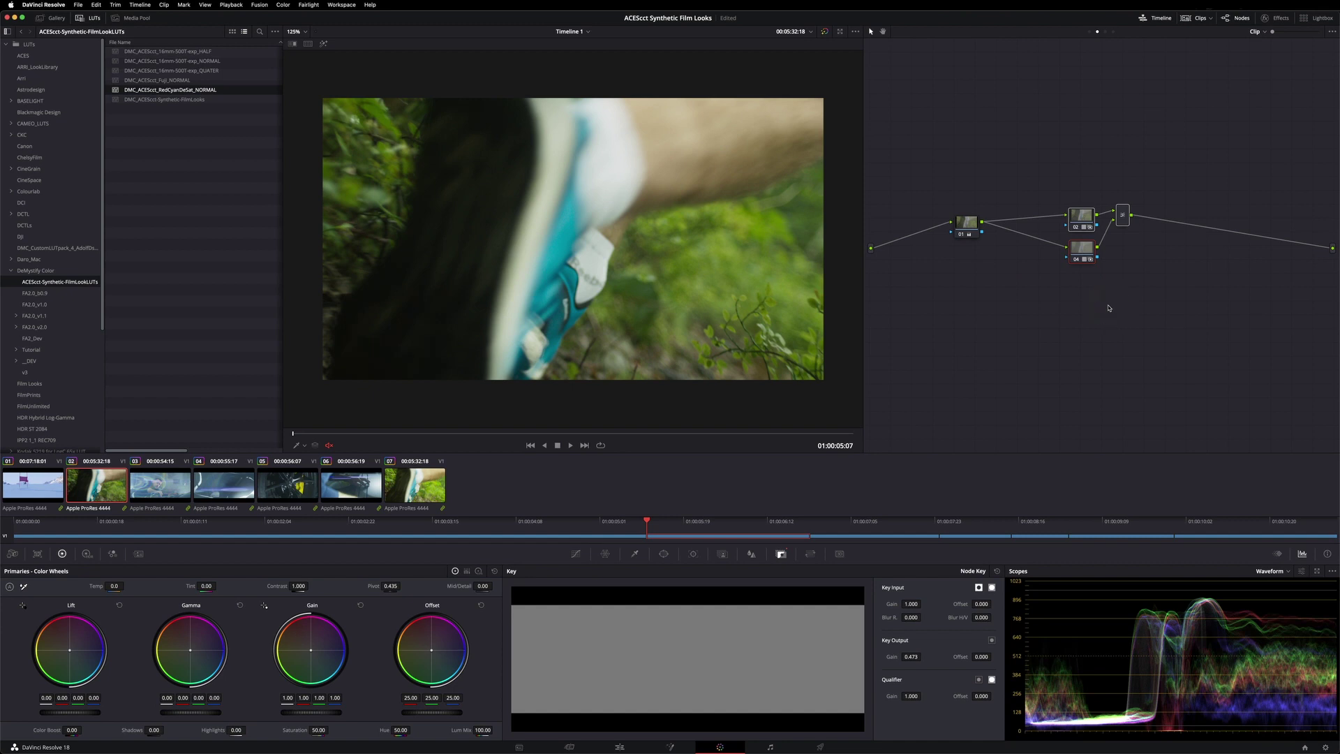
drag(1121, 216, 1122, 223)
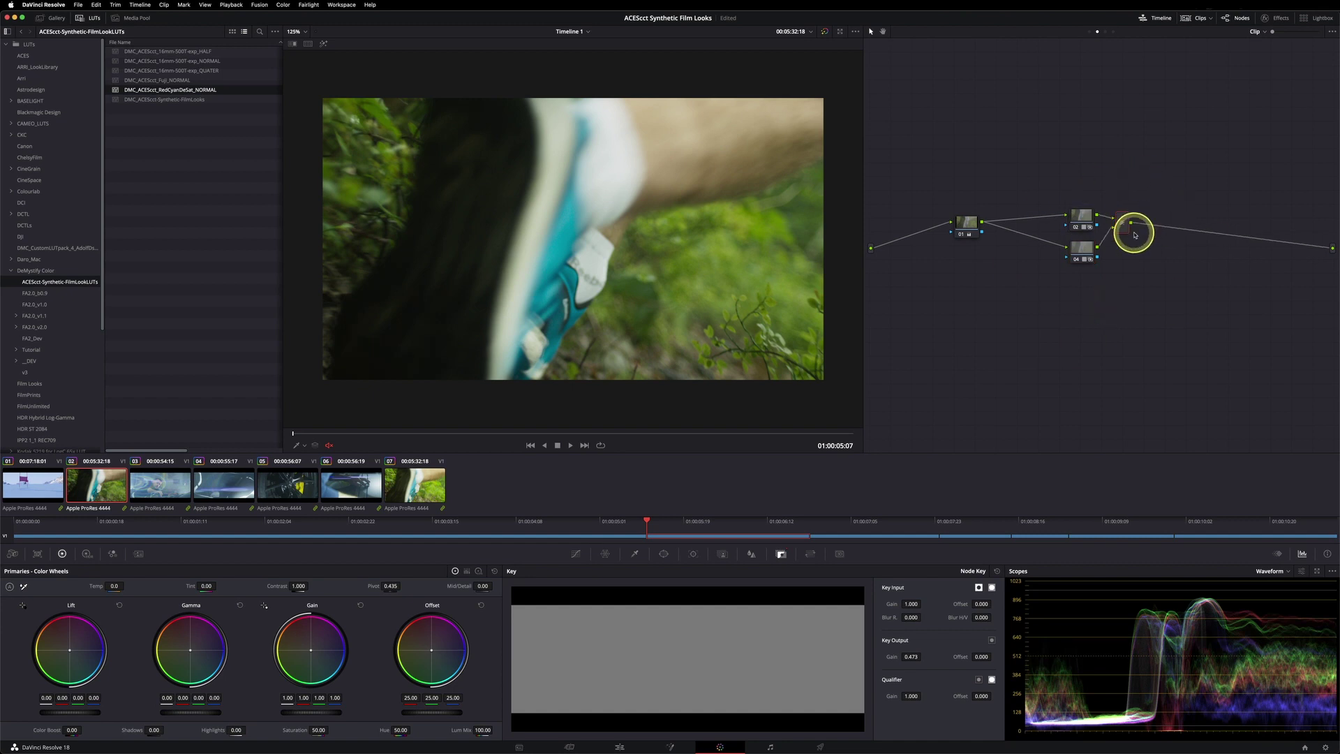
- Bring up the Group Post-Clip node graph
click(1102, 32)
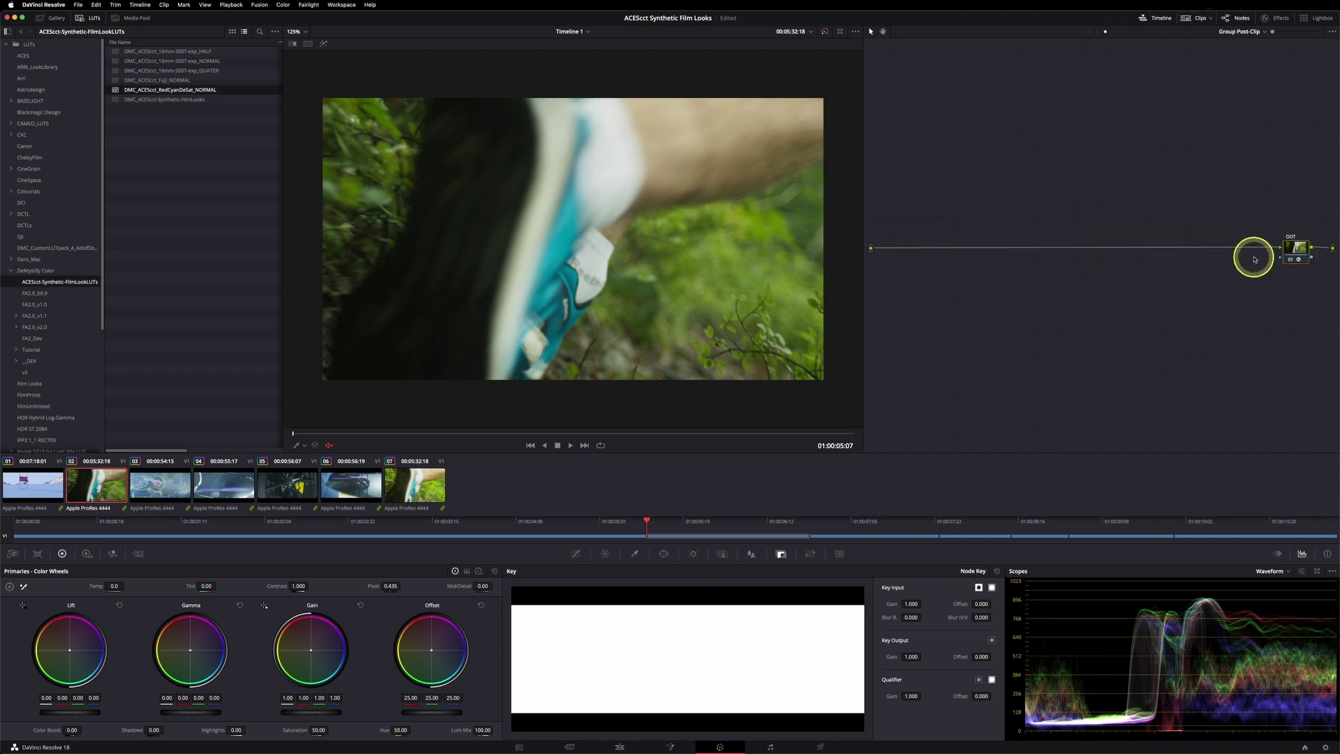
click(1101, 31)
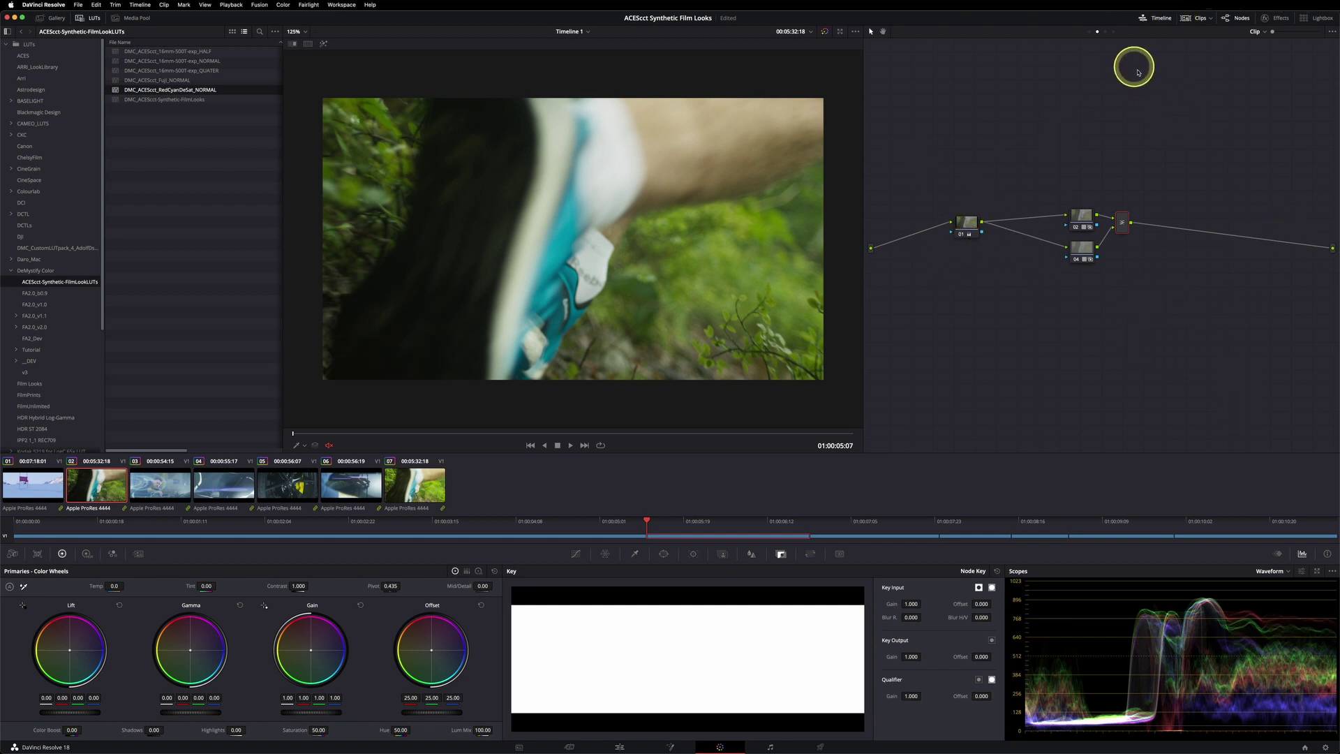
click(1105, 32)
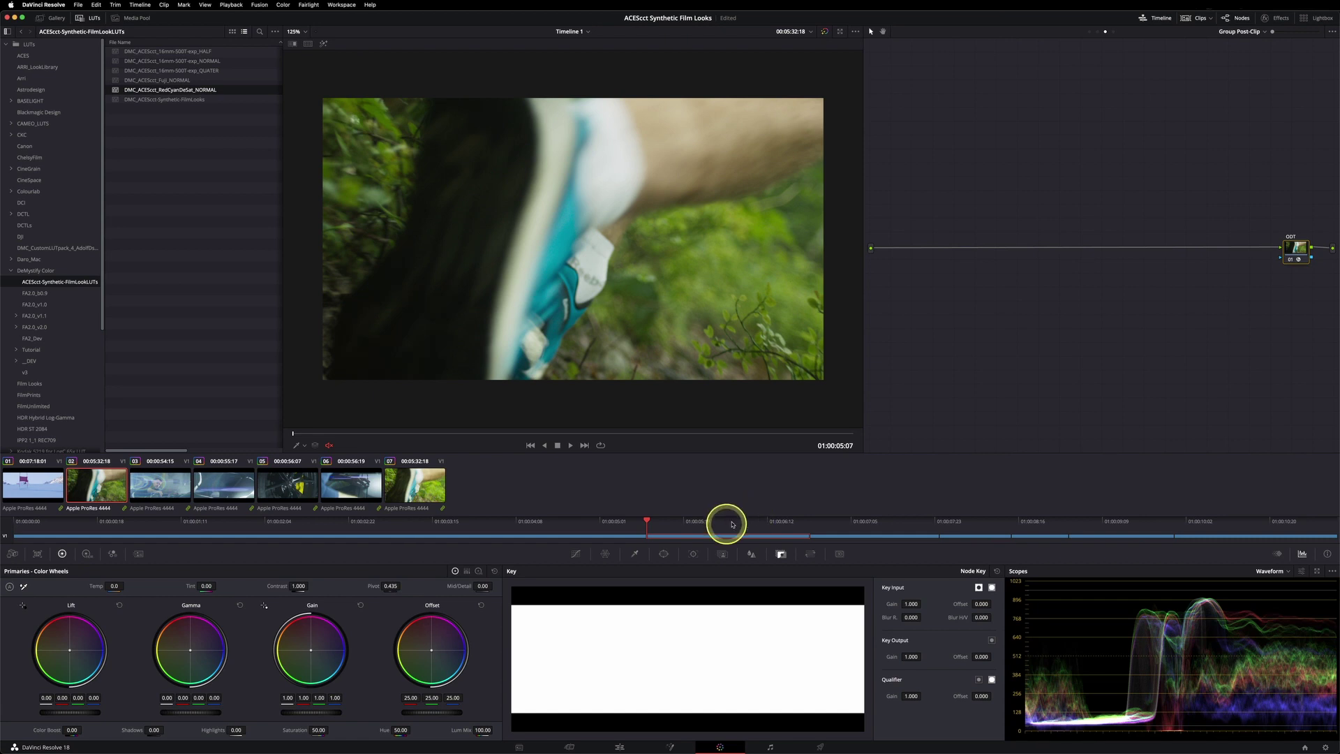
- Move the playhead to a later frame and add serial node 05 after the parallel mixer
drag(672, 519, 719, 529)
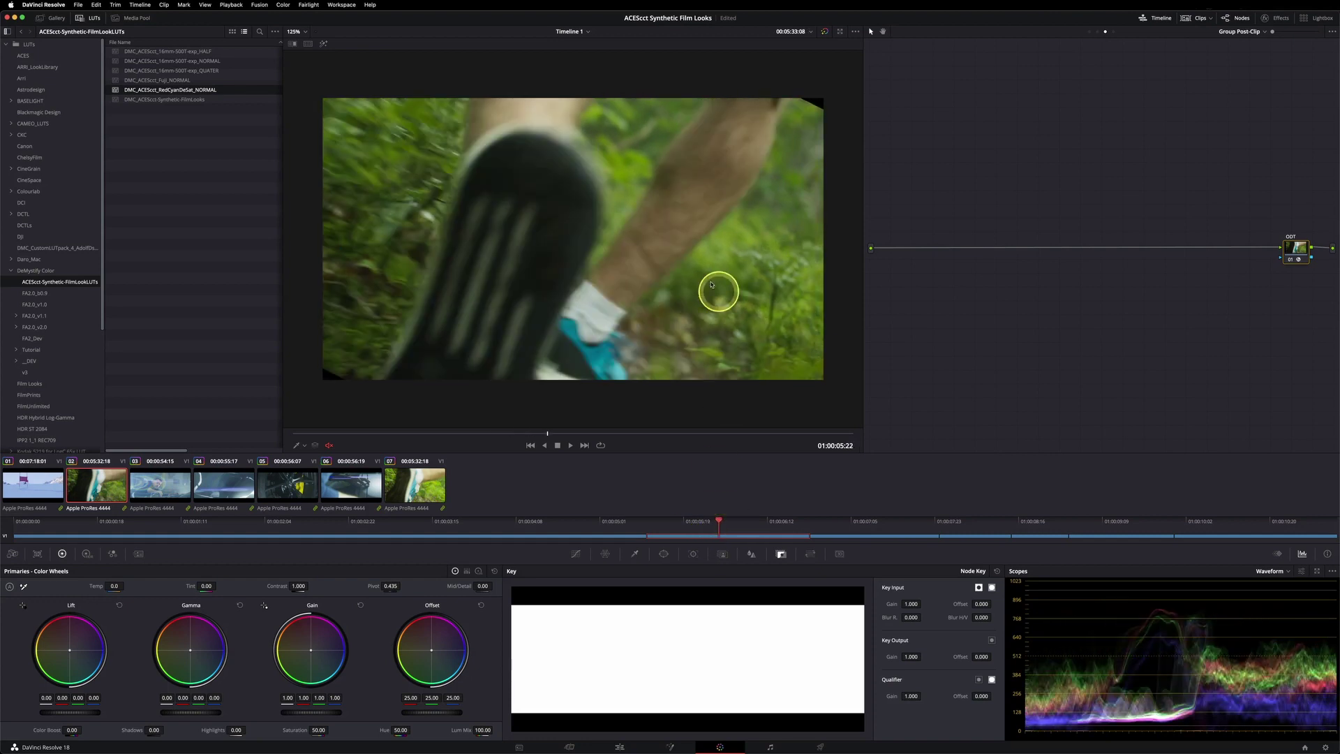
click(1098, 31)
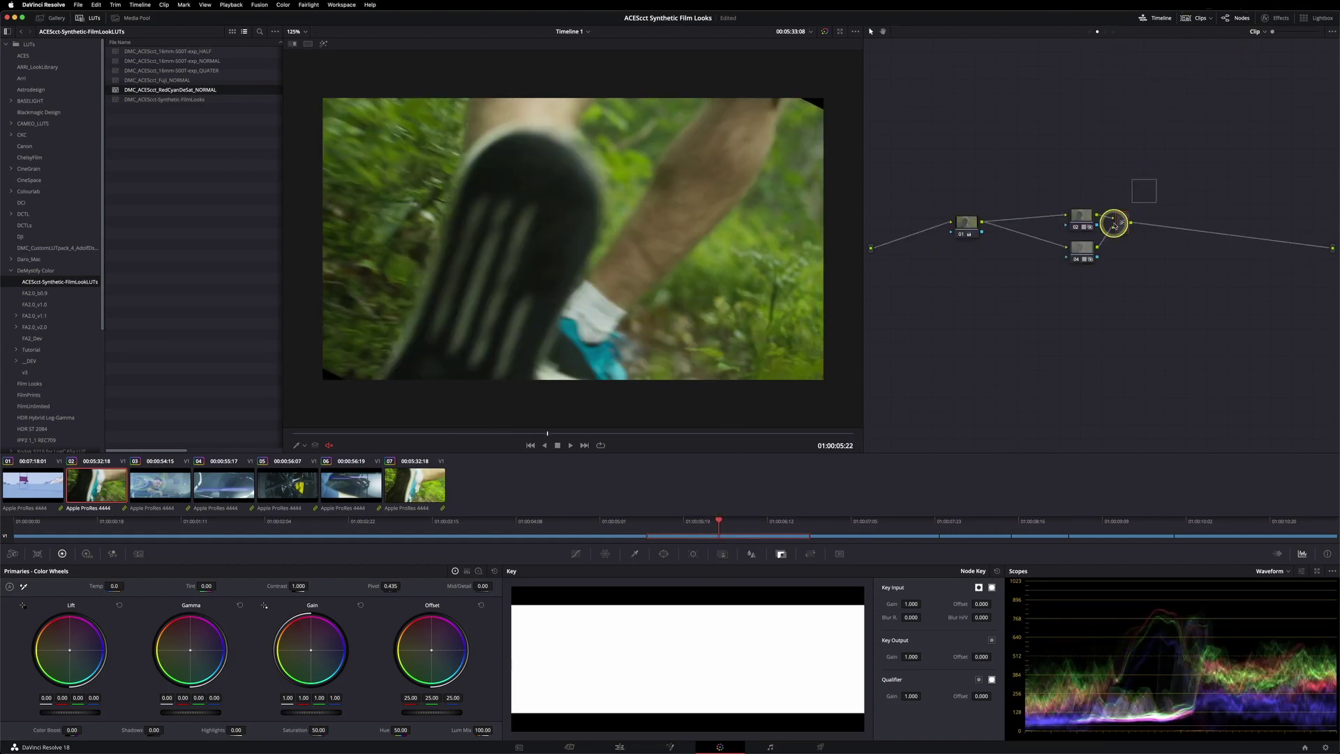
drag(1114, 225, 1064, 289)
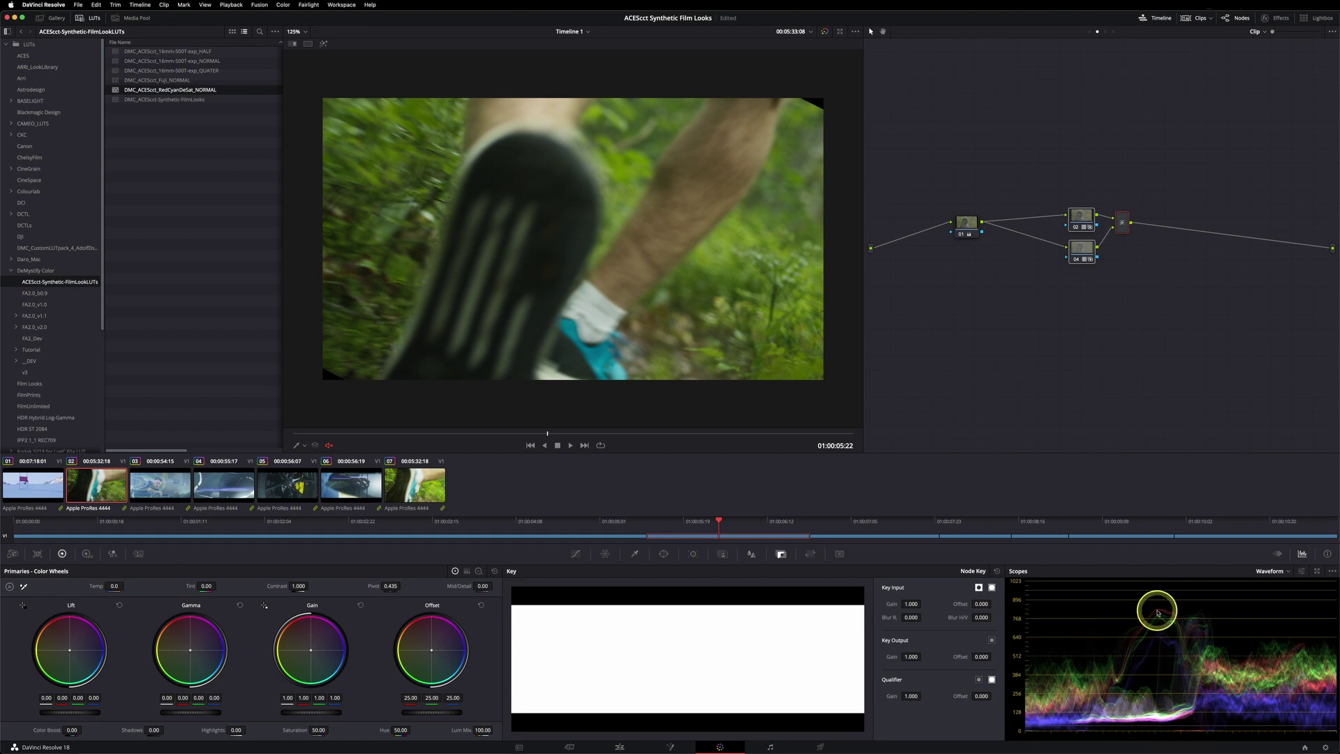
click(1119, 273)
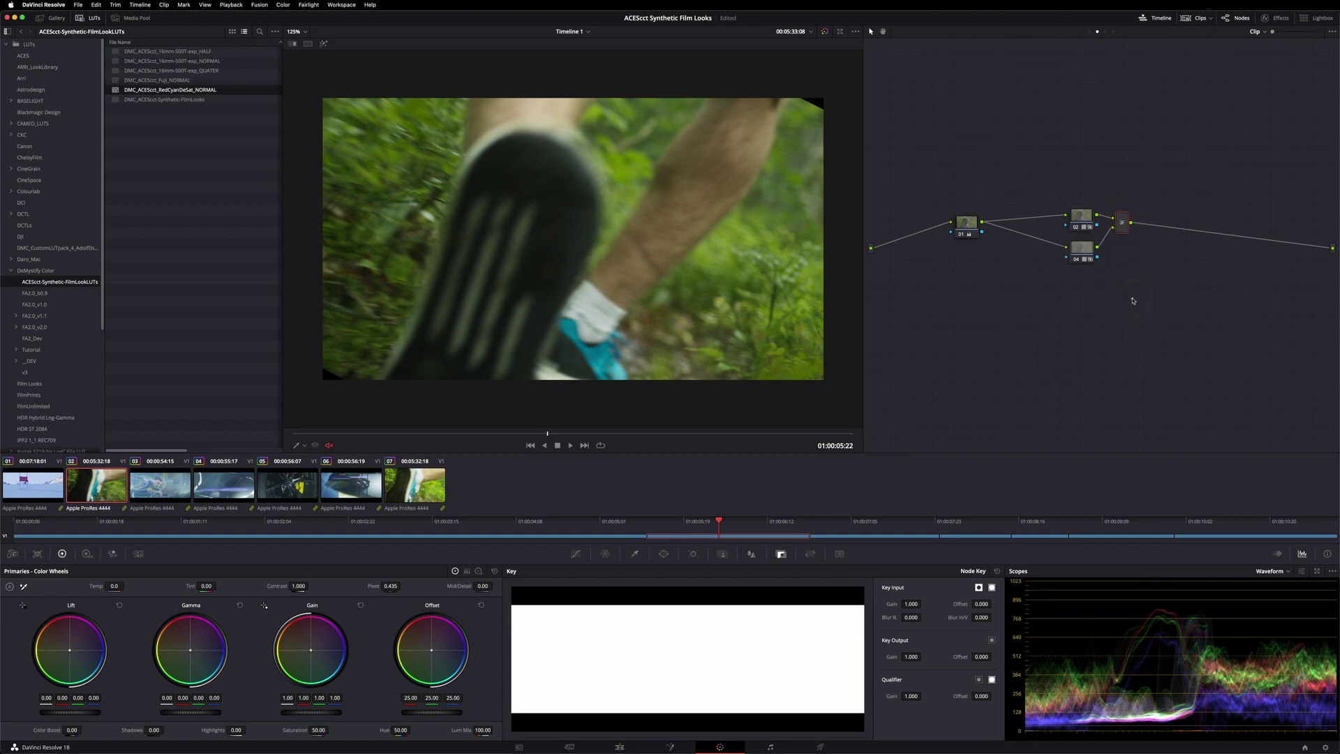
key(alt+s)
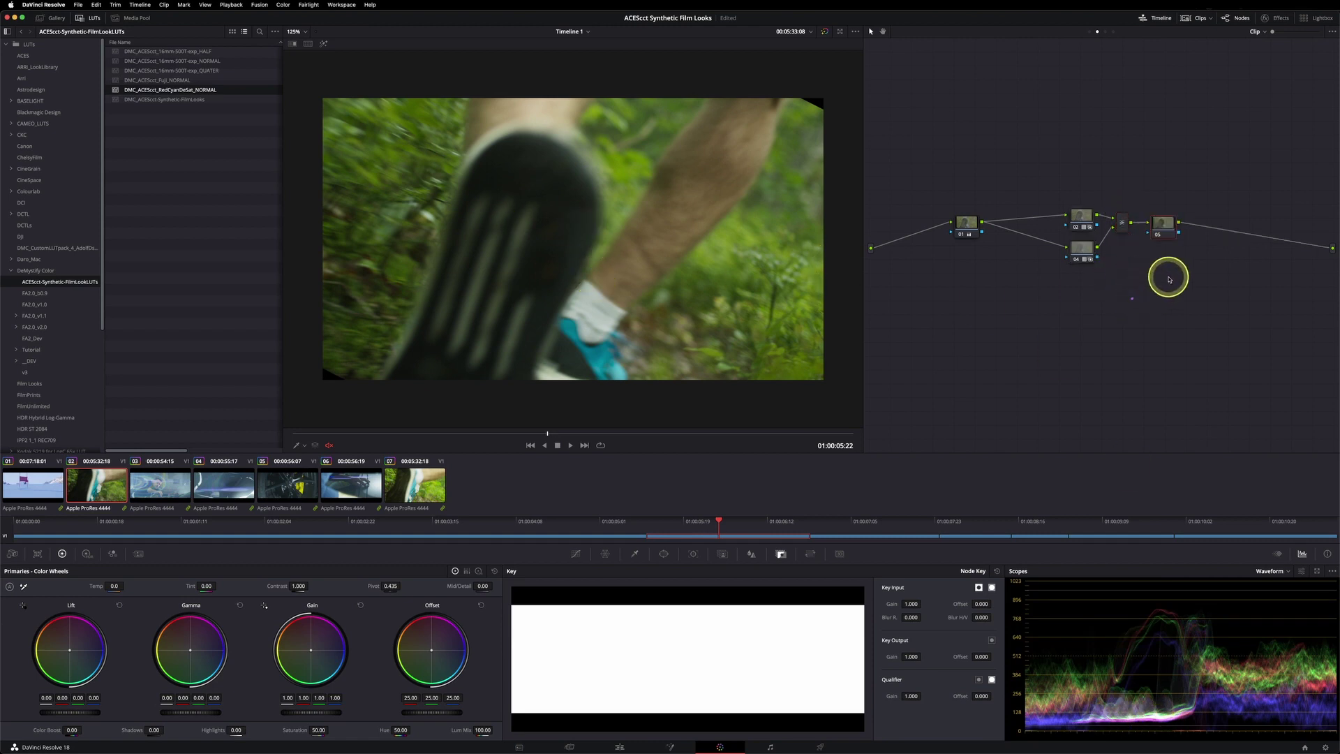
- Give node 05 a custom curve and -0.523 black offset, then open Project Settings
click(575, 556)
click(878, 570)
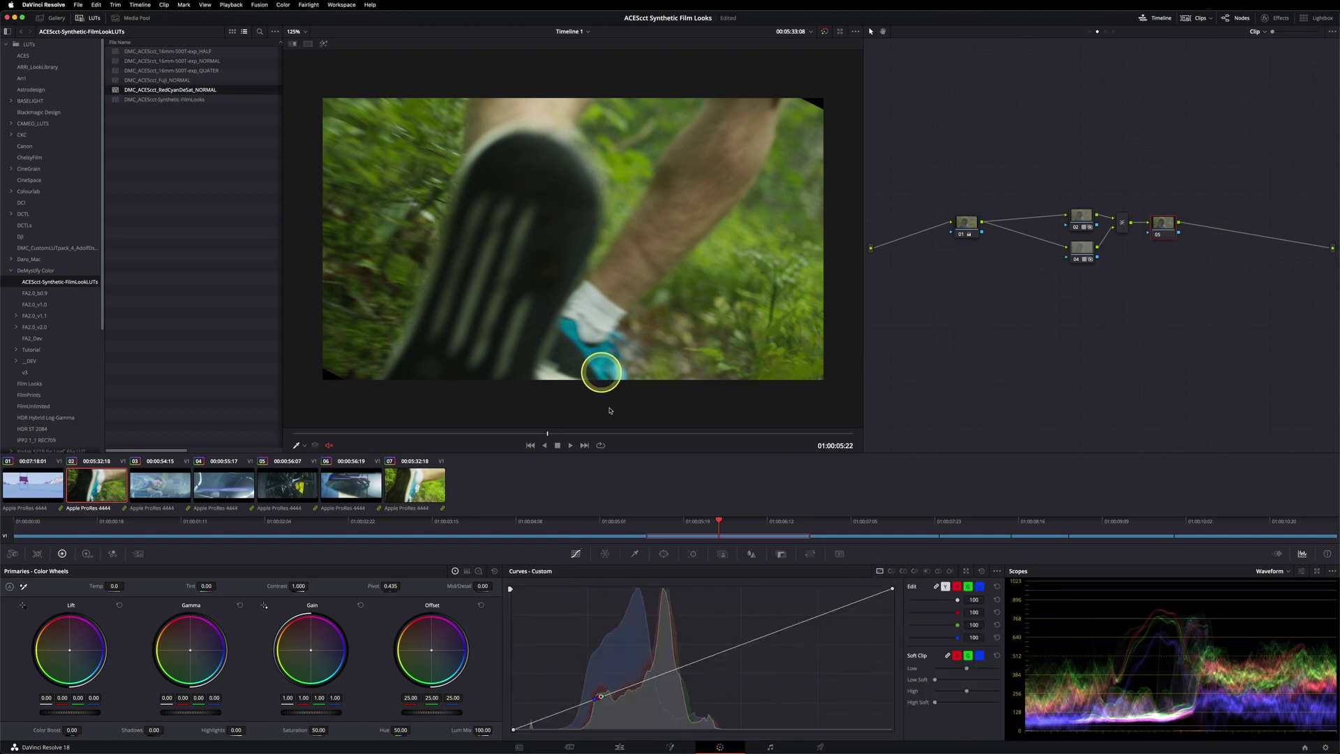
drag(600, 696, 597, 703)
click(742, 645)
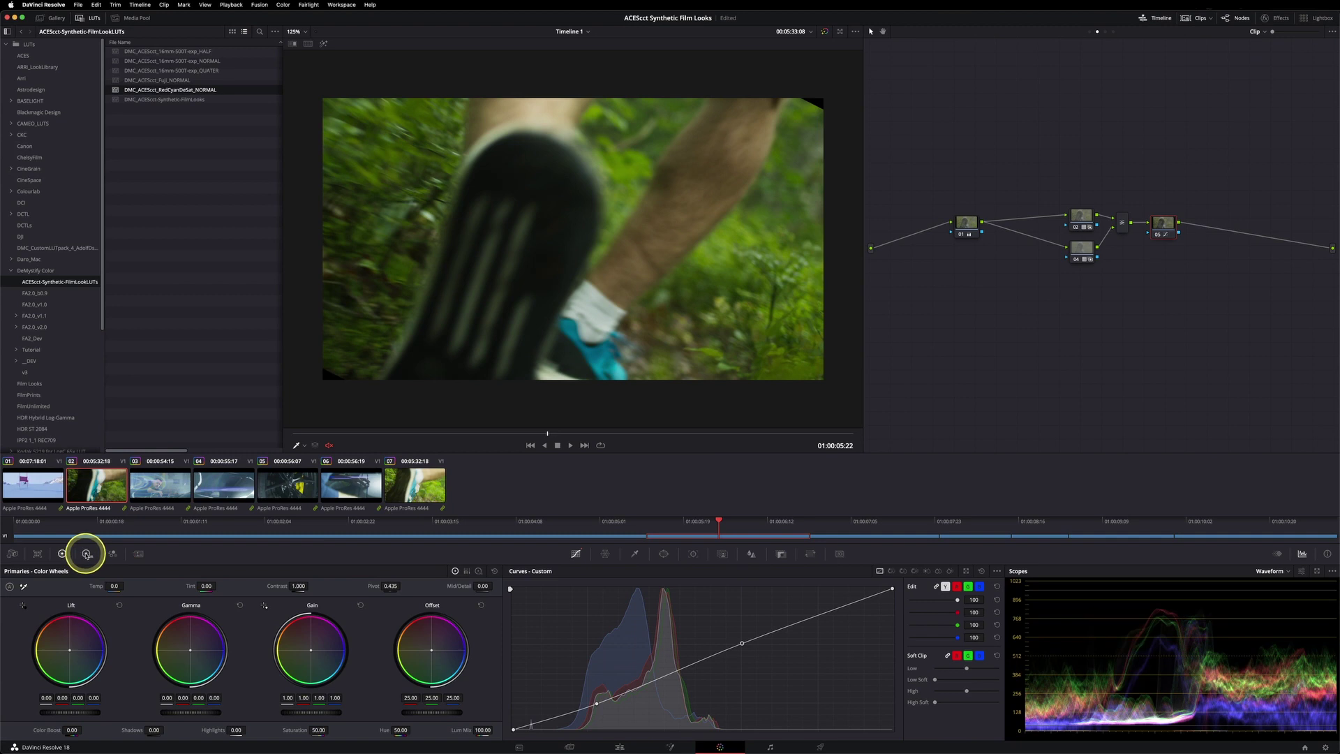
click(87, 553)
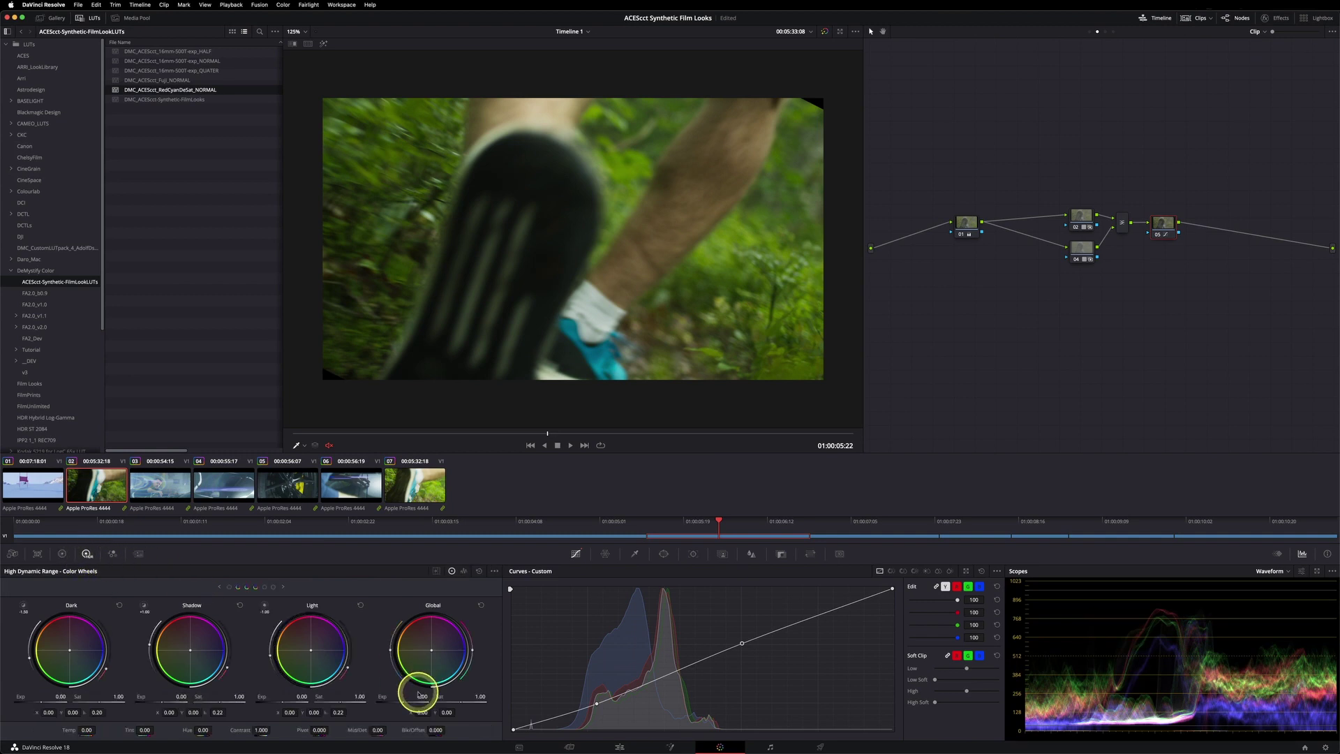
drag(467, 726, 416, 721)
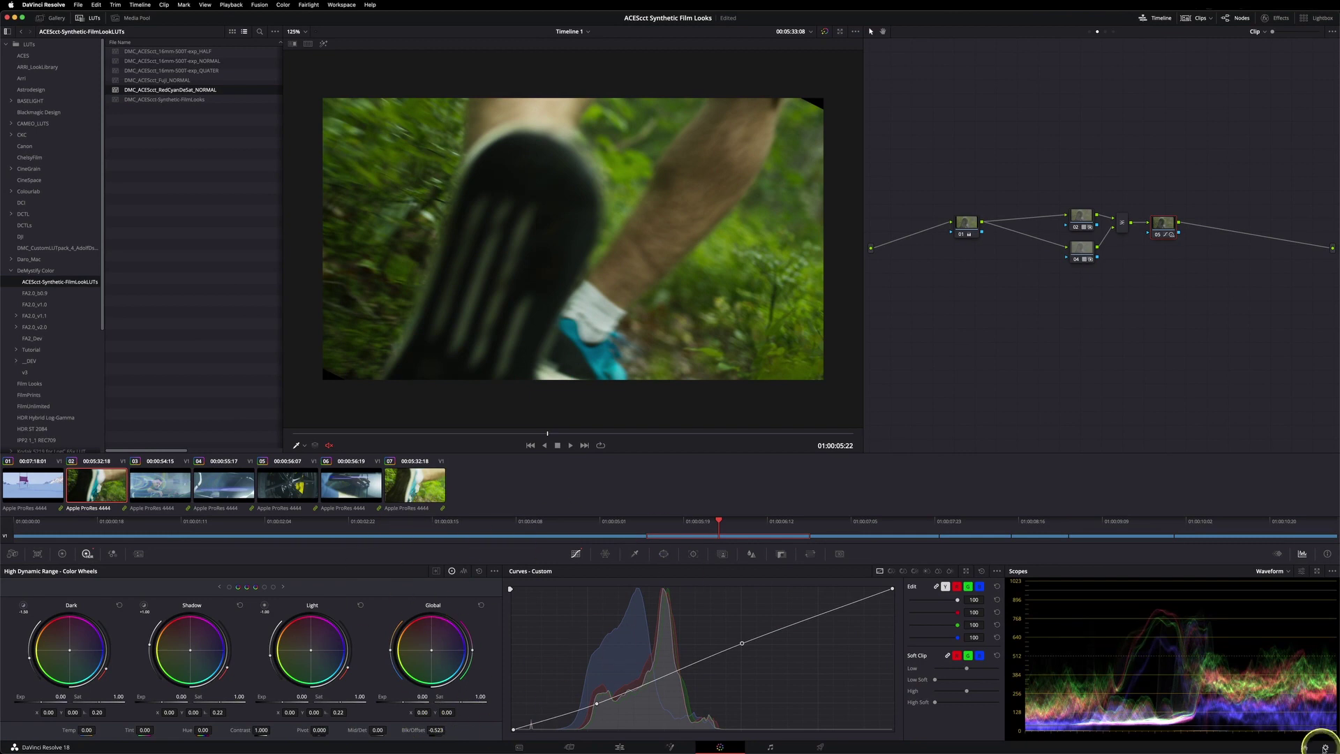
click(1325, 747)
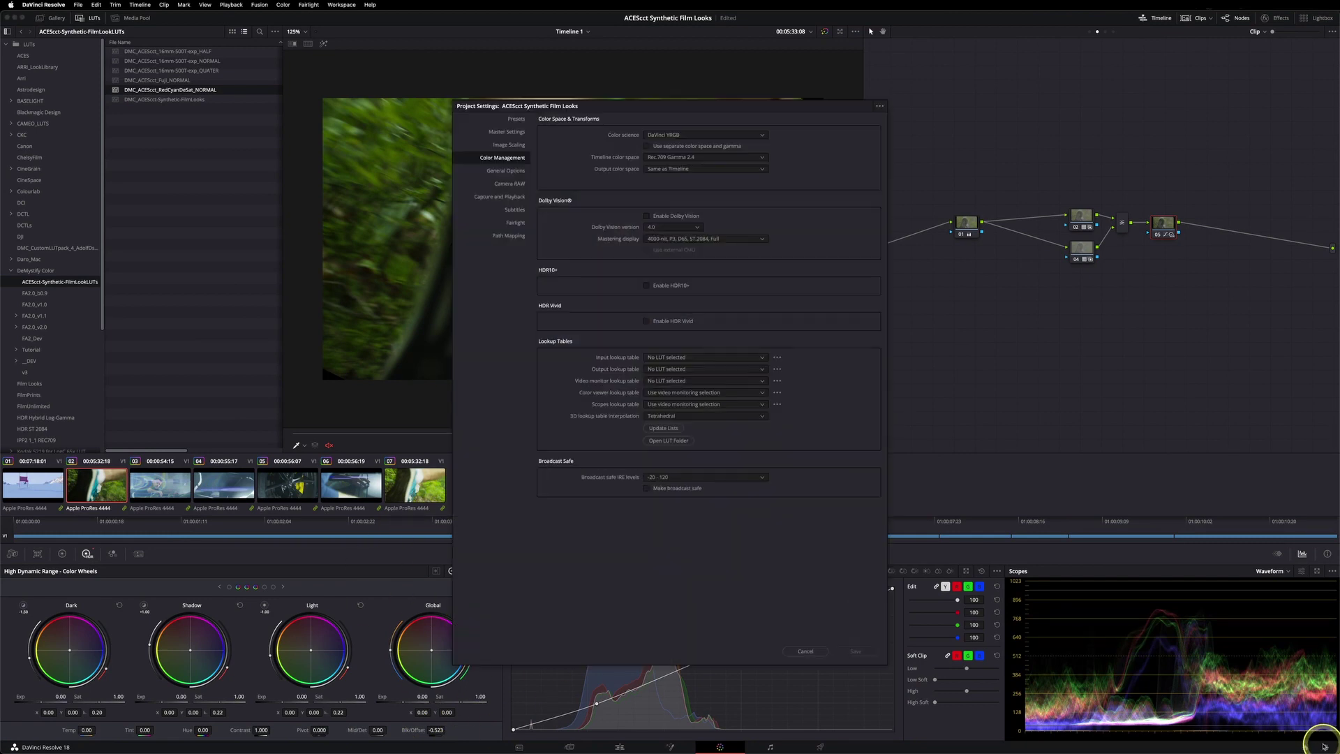
- Choose ACEScct for the timeline and Rec.709 Gamma 2.4 for output, then save
click(678, 156)
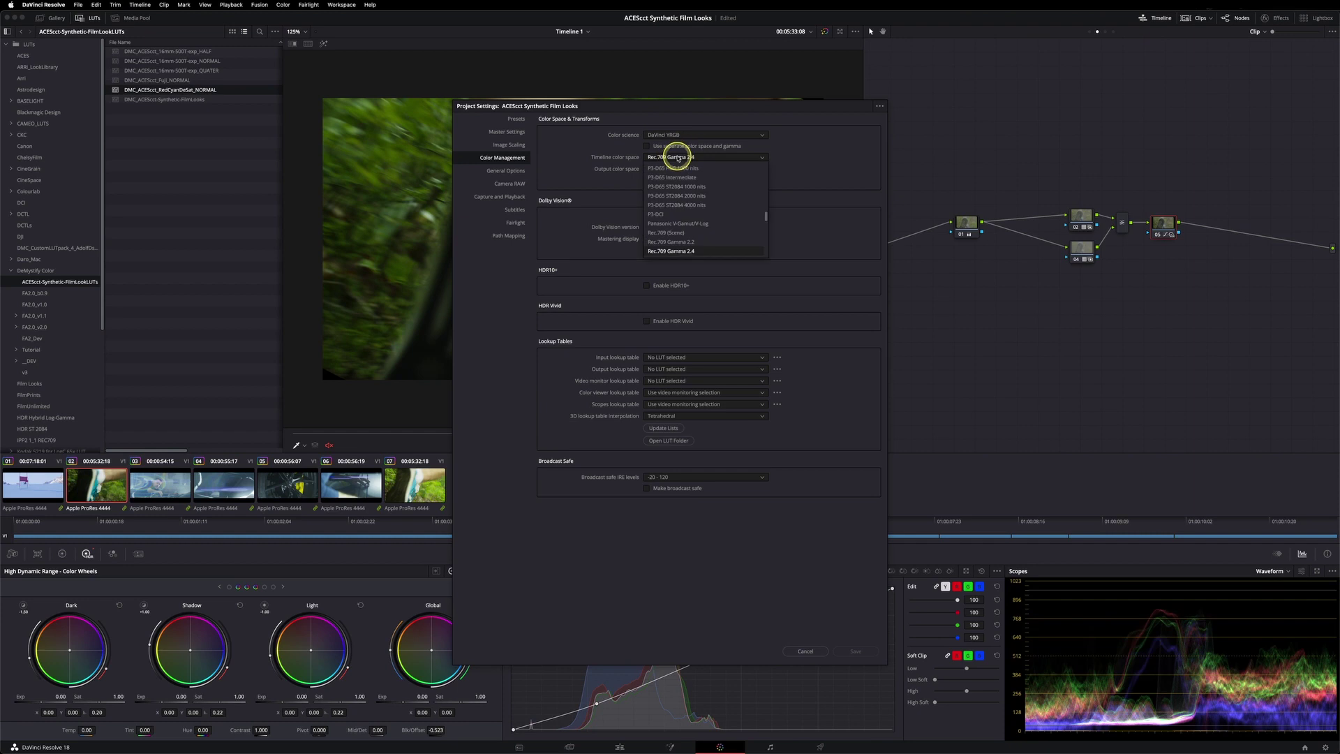
click(727, 172)
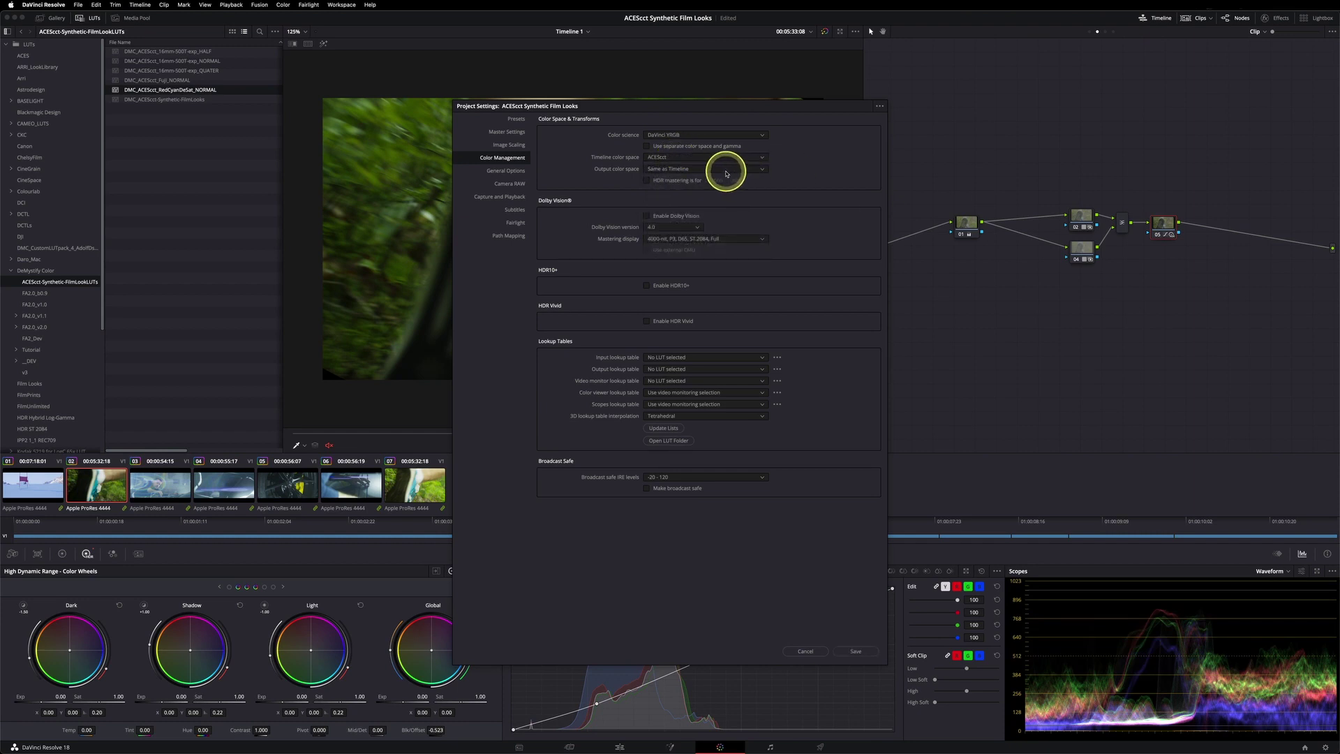
click(661, 168)
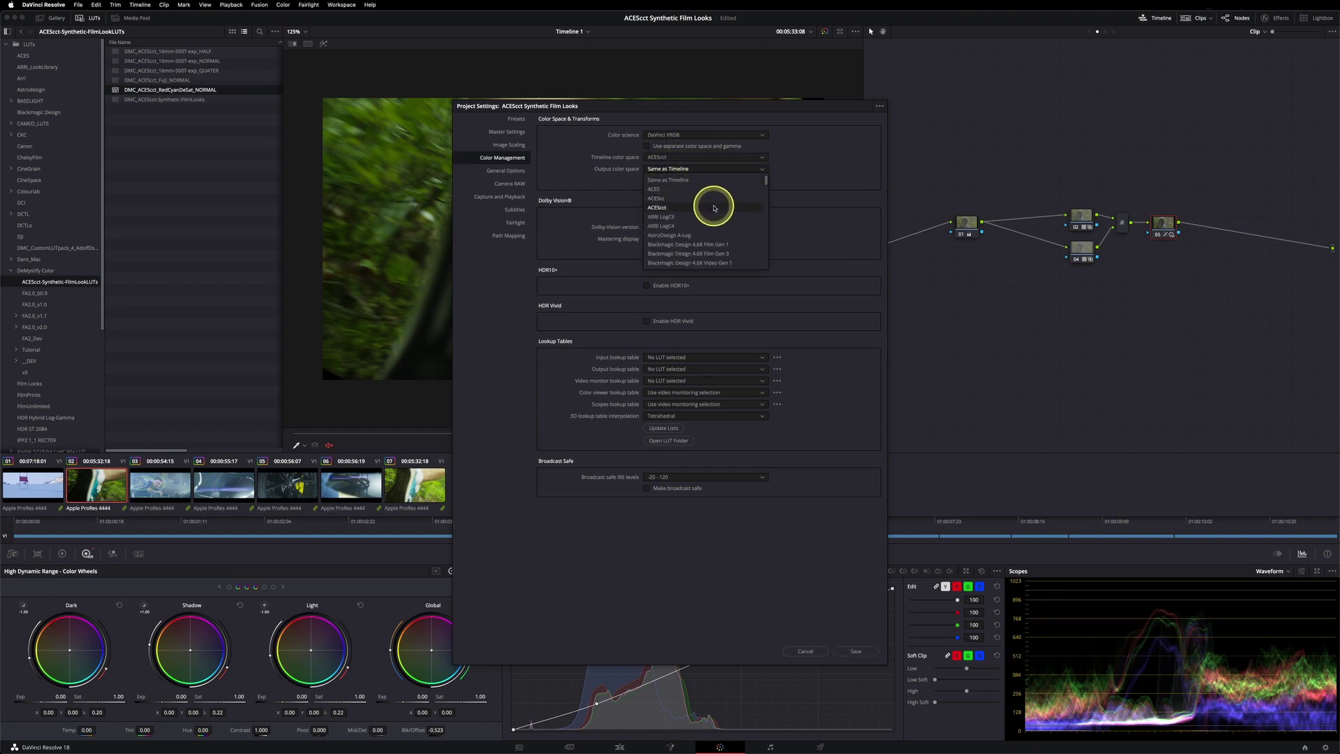
scroll(680, 258, down, 2)
click(697, 249)
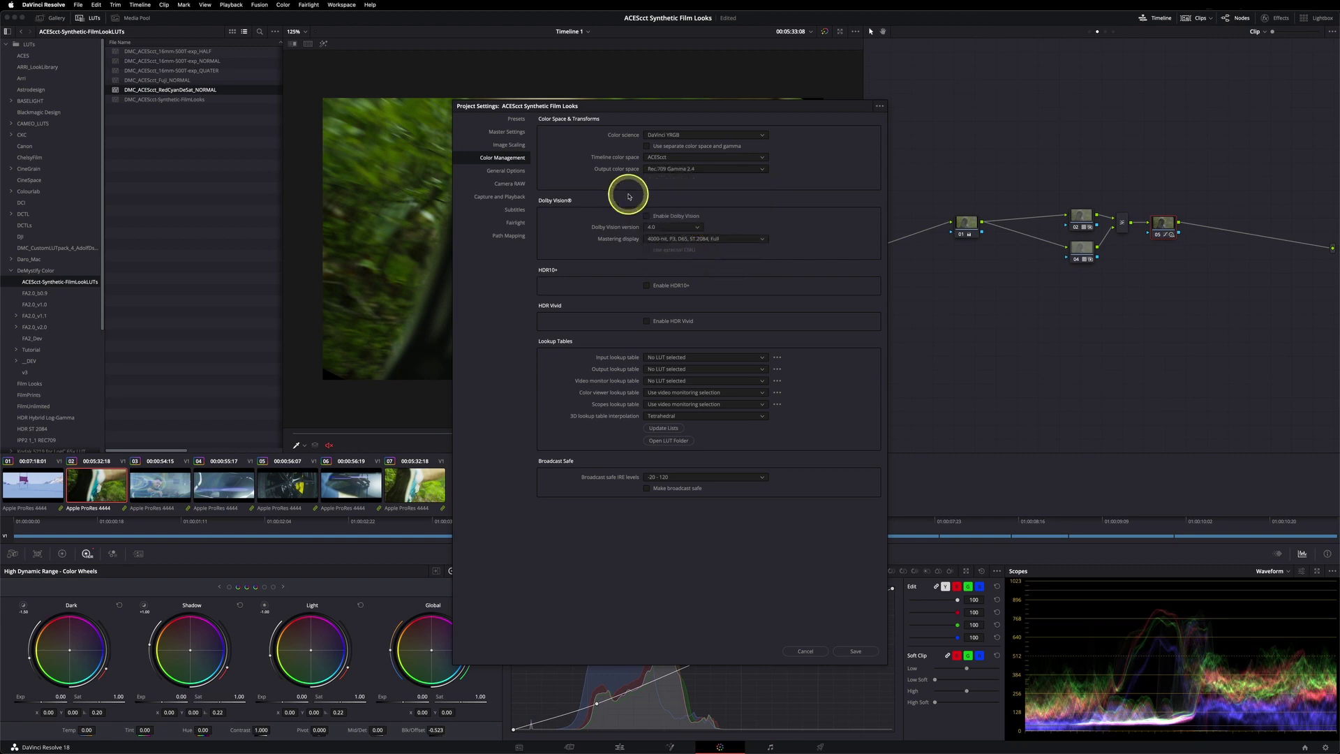
click(858, 651)
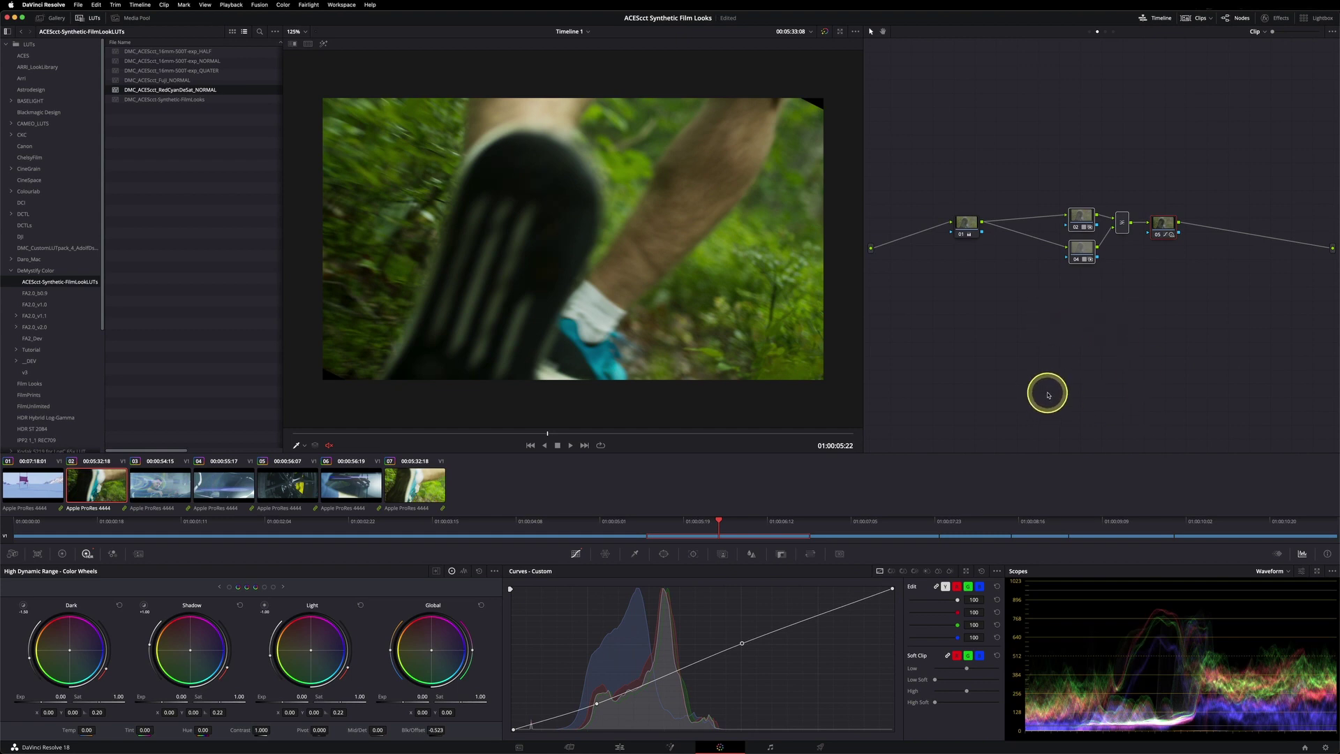
- Reset the grade, add serial node 02 and apply the DMC_ACEScct-Synthetic-FilmLooks DCTL to it
key(ctrl+Home)
key(alt+s)
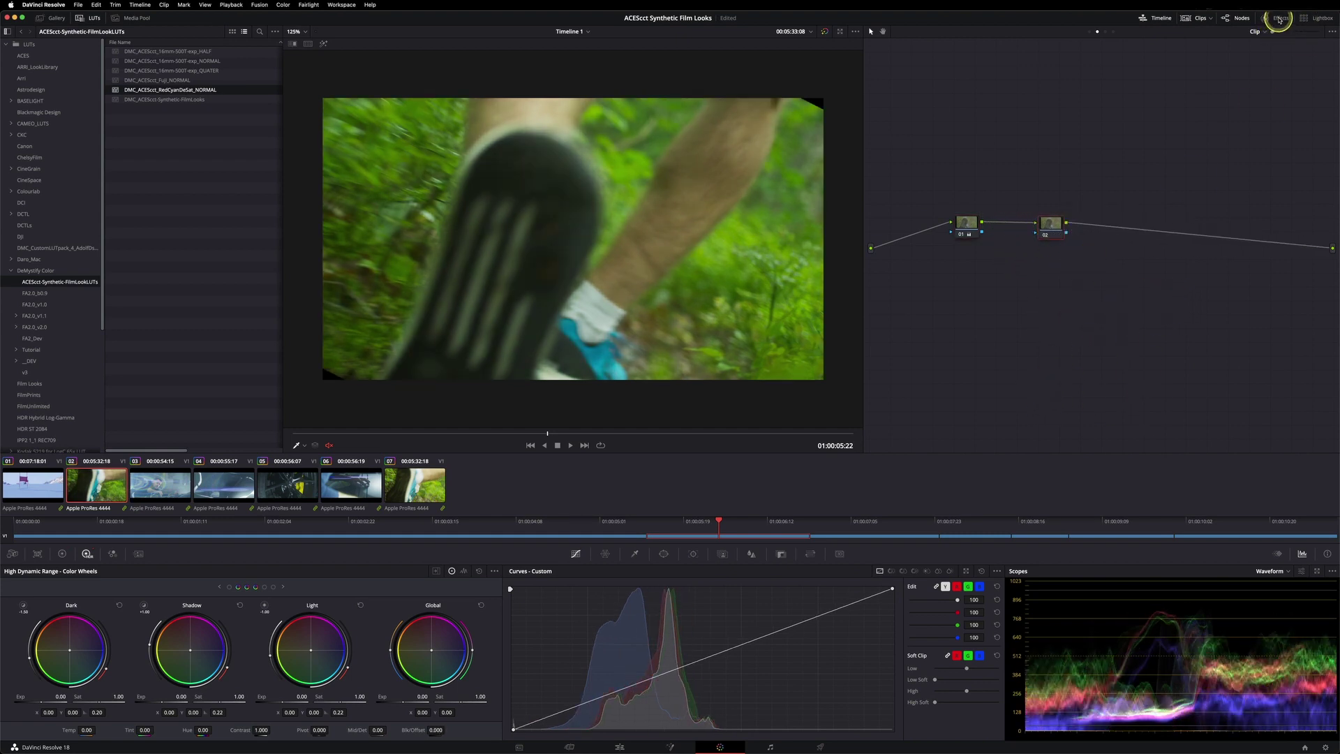
click(1279, 19)
drag(1200, 78, 1032, 217)
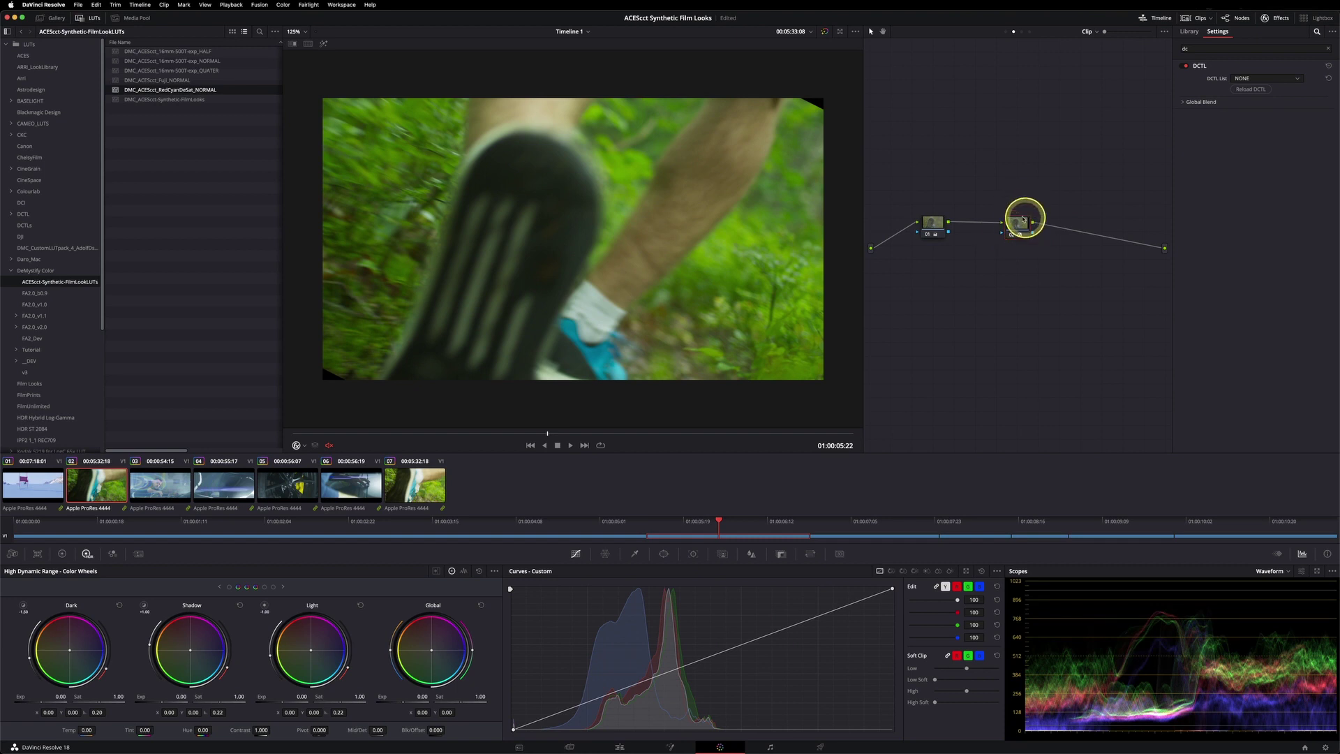
click(1268, 80)
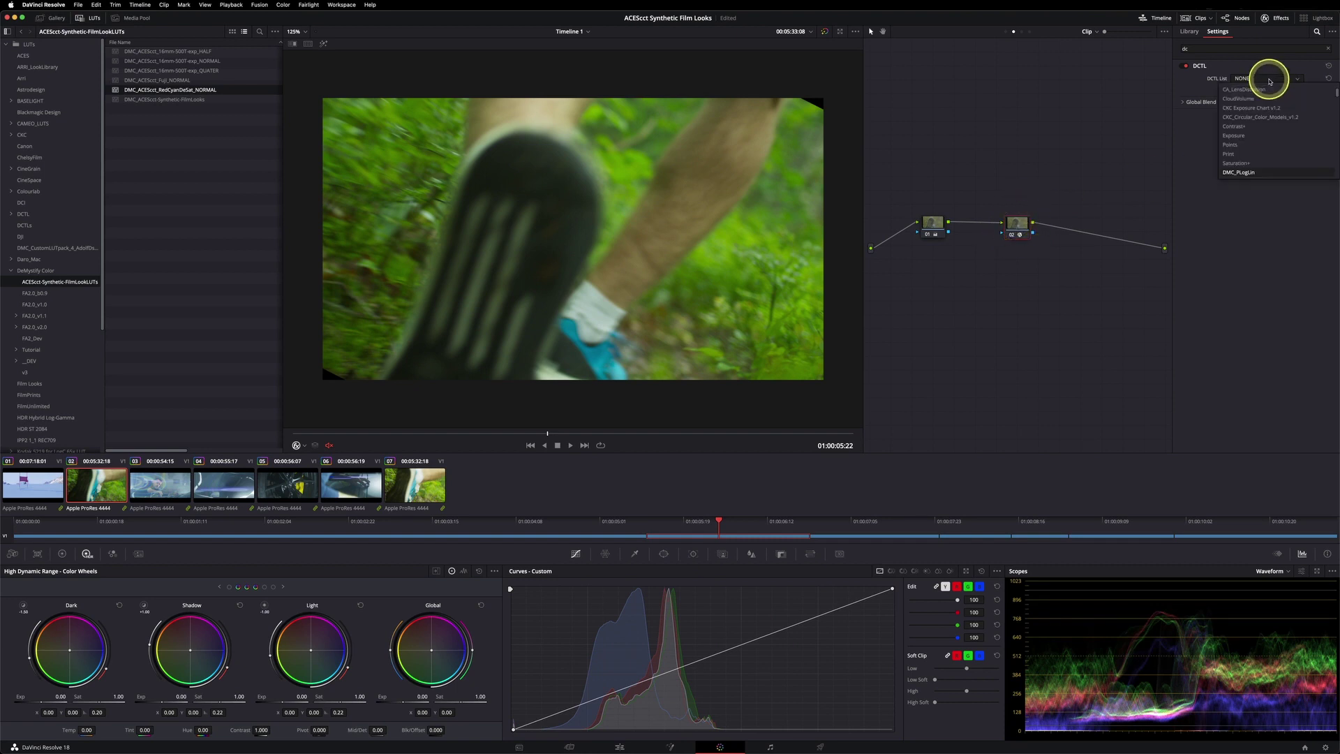
scroll(1231, 175, down, 5)
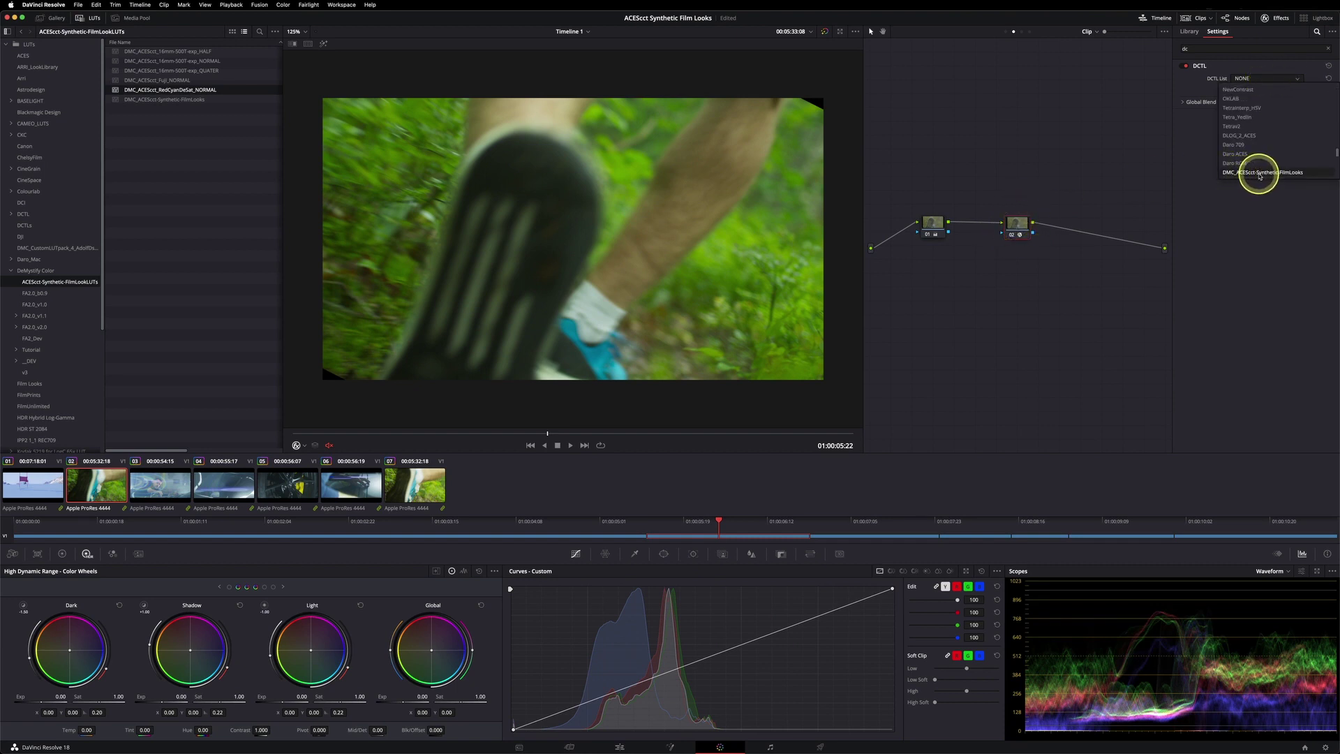
click(1283, 173)
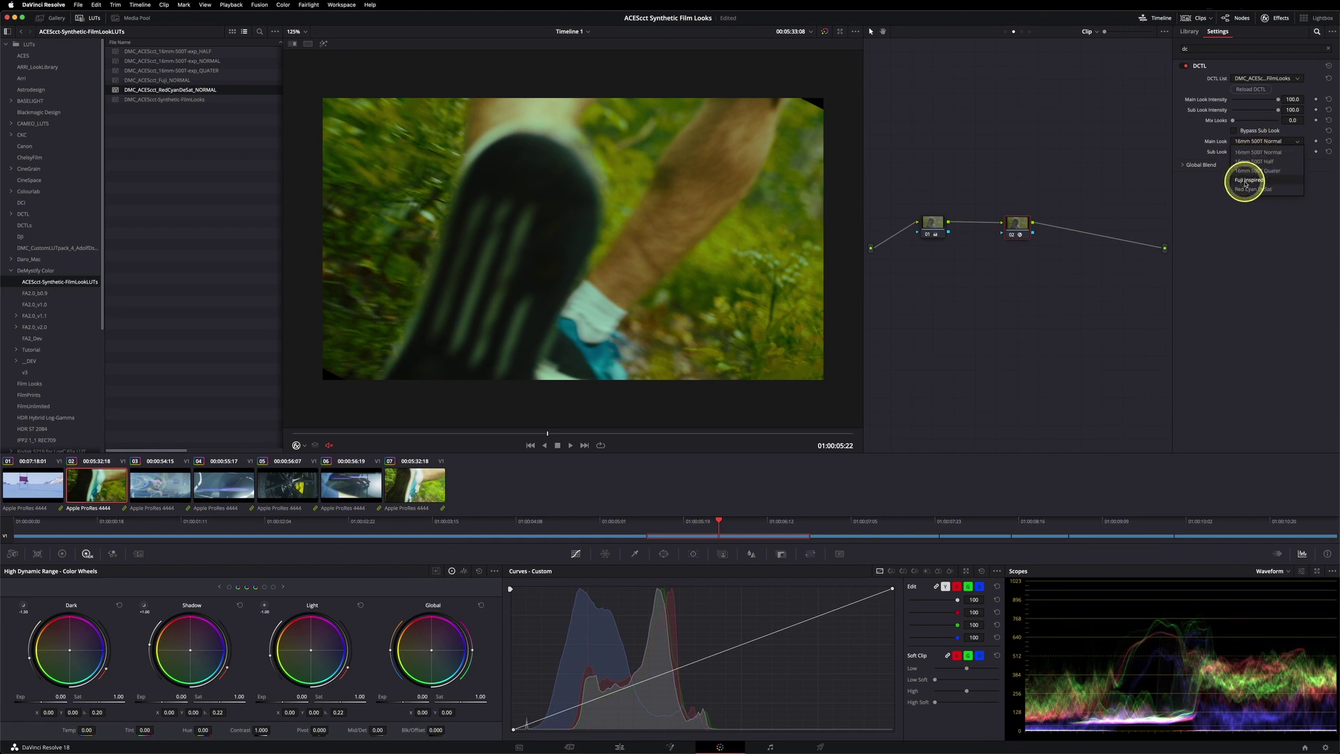
- Pick Fuji Inspired main look and Red Cyan DeSat sub look, mixing them at 31.2
click(1245, 181)
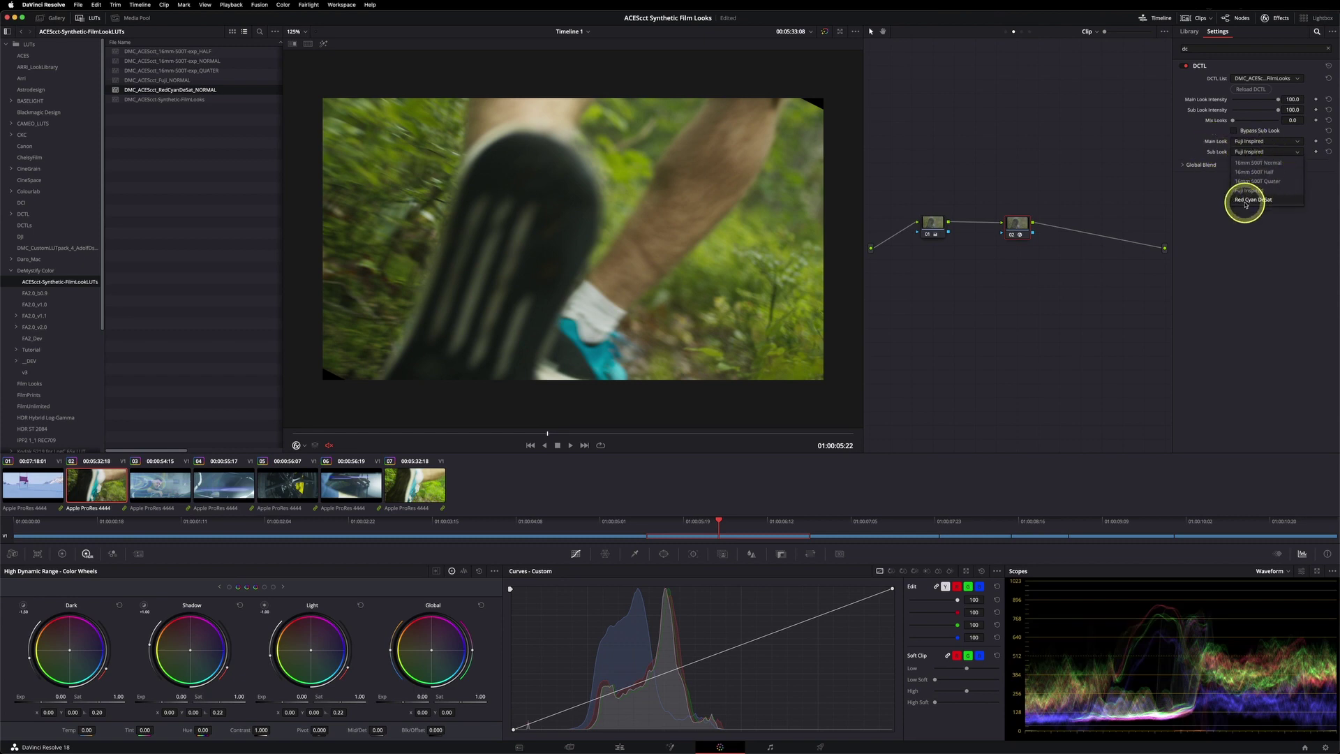
click(1253, 200)
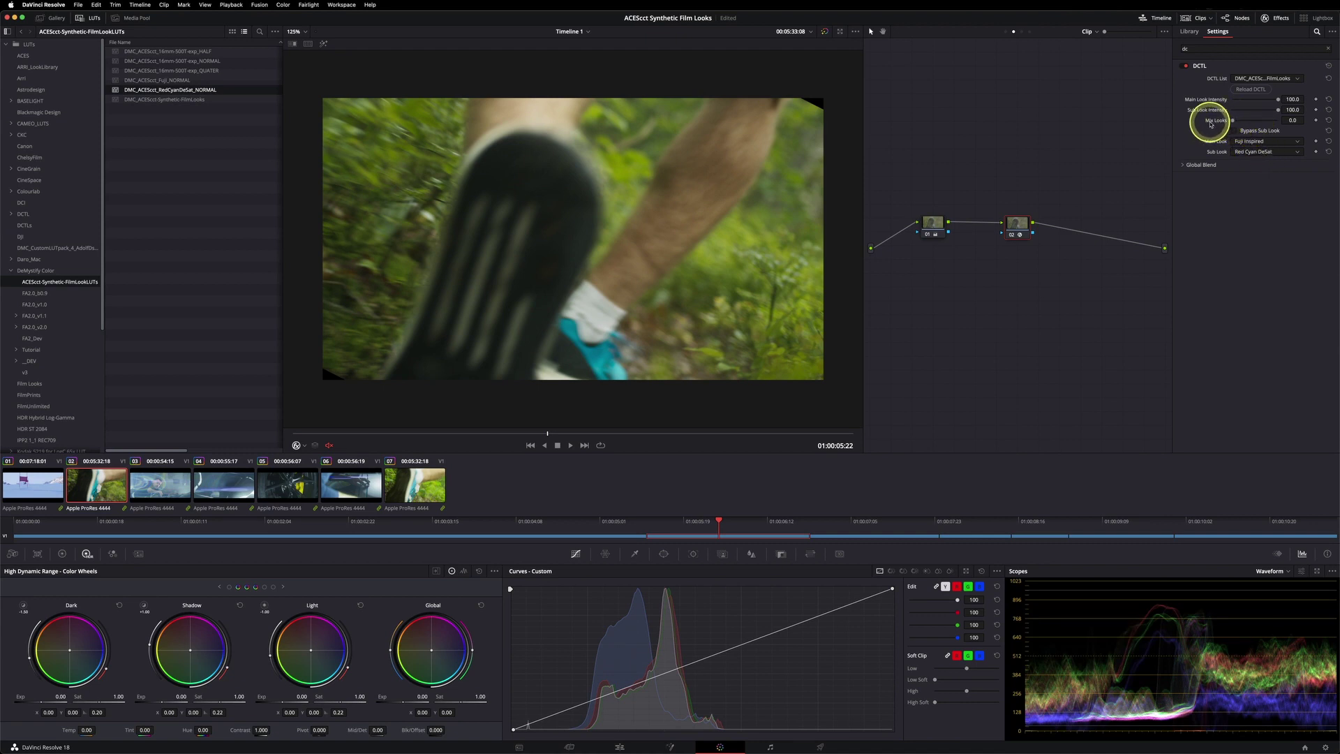
drag(1233, 122, 1255, 123)
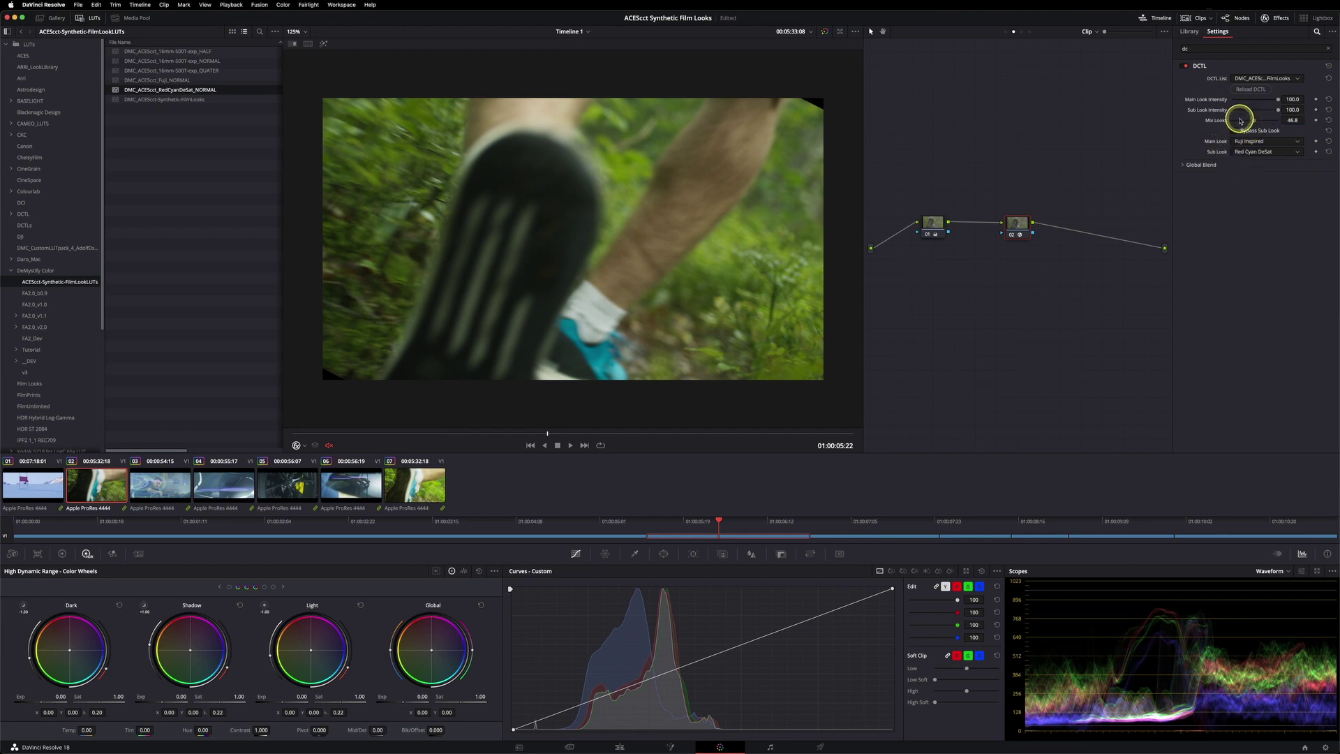
drag(1240, 120, 1309, 124)
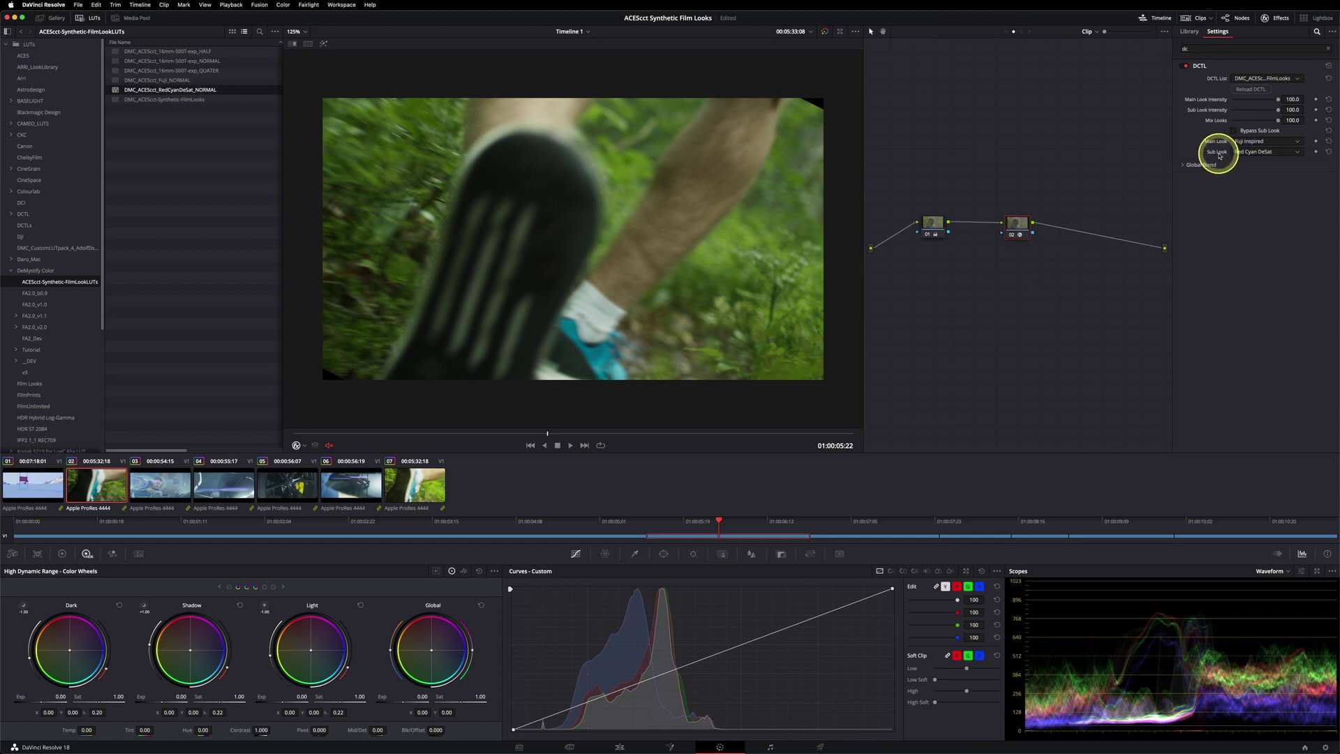
click(1293, 121)
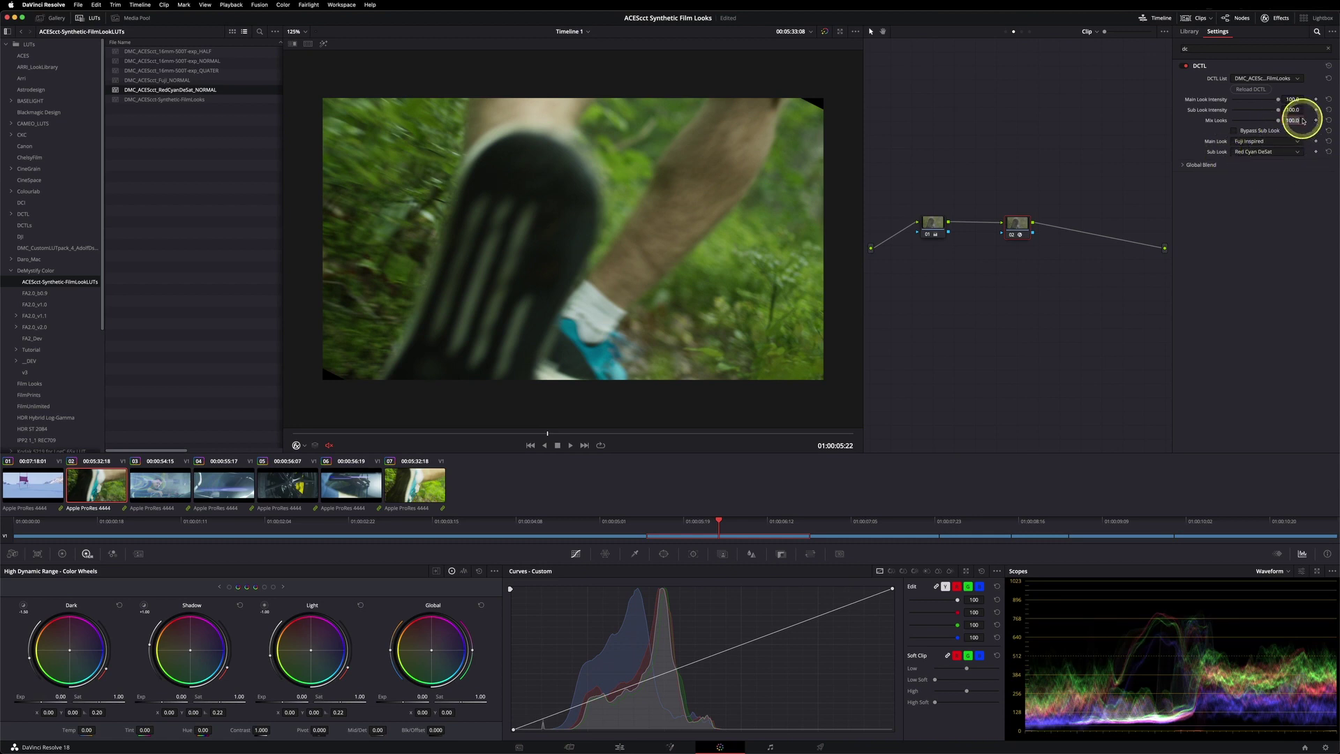
key(Return)
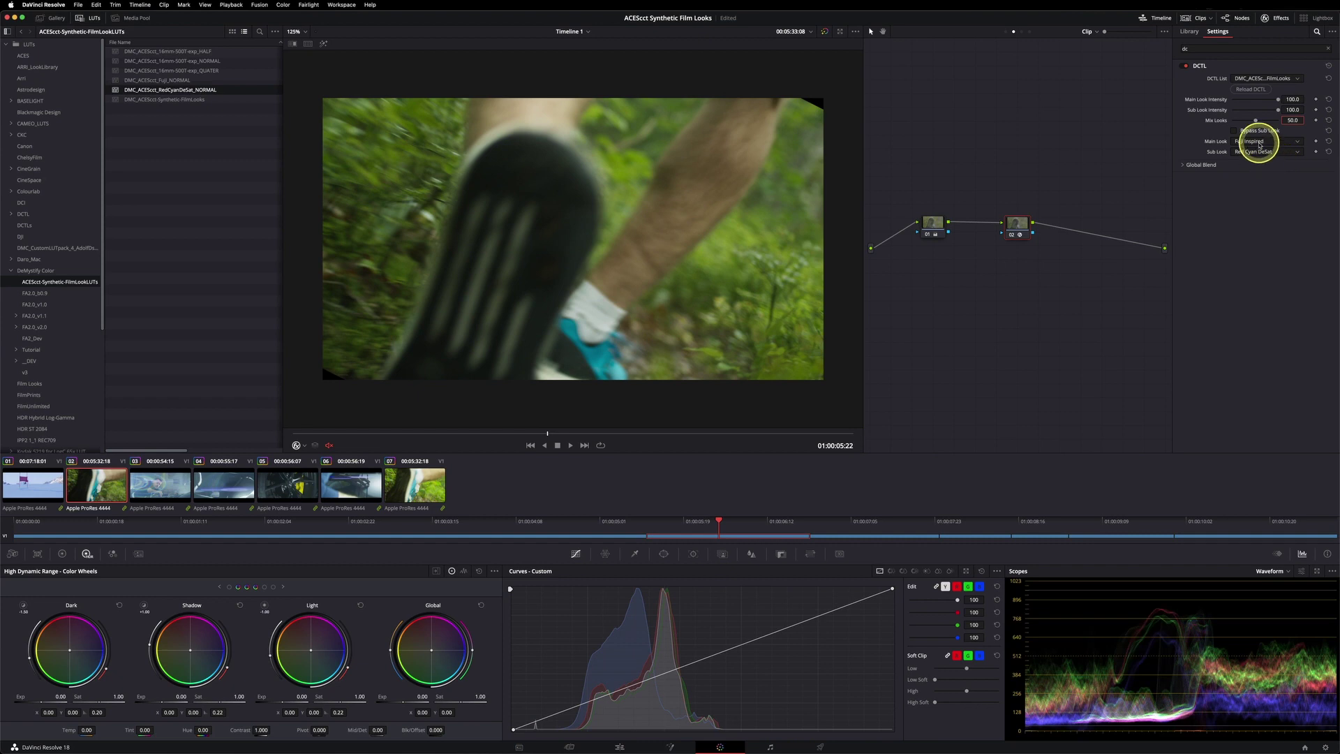
mouse_move(1243, 122)
mouse_down()
mouse_move(1259, 121)
mouse_move(1247, 124)
mouse_up()
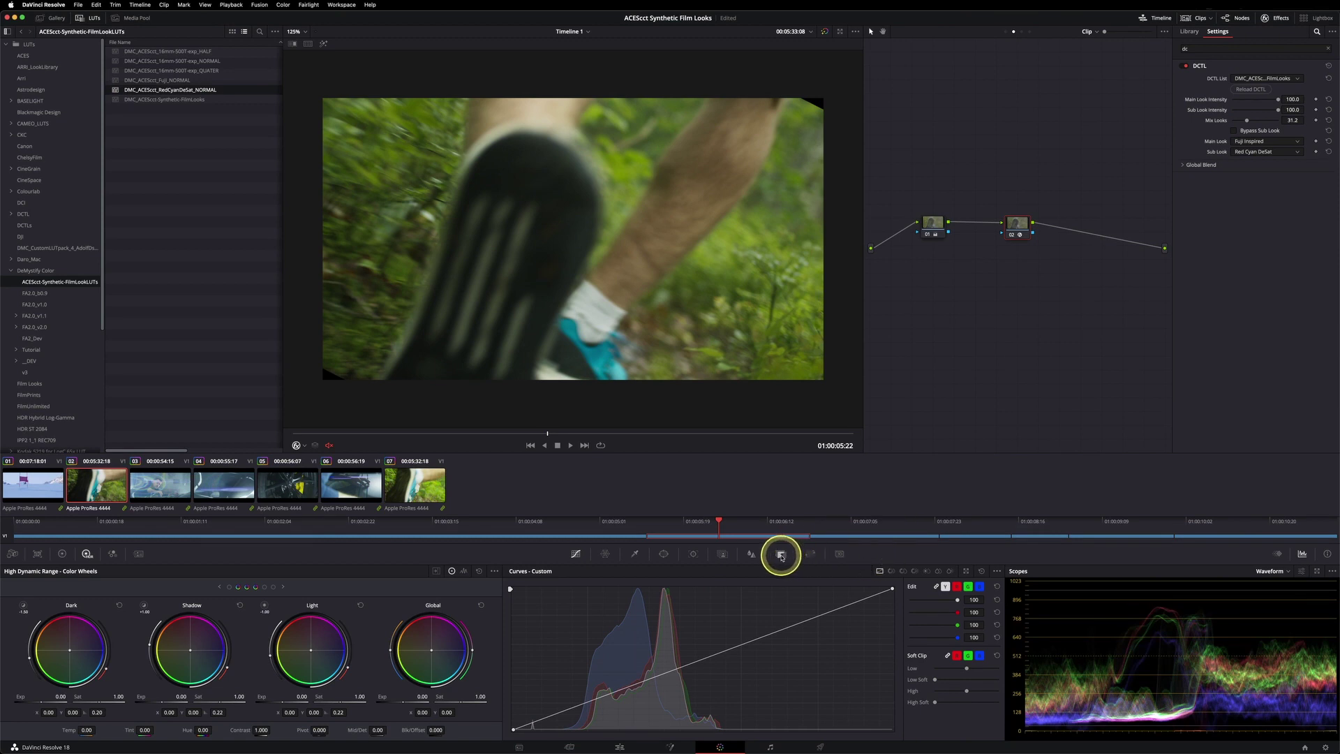
- Adjust Main Look Intensity, Sub Look Intensity to 81.7, and the Mix Looks slider
click(782, 556)
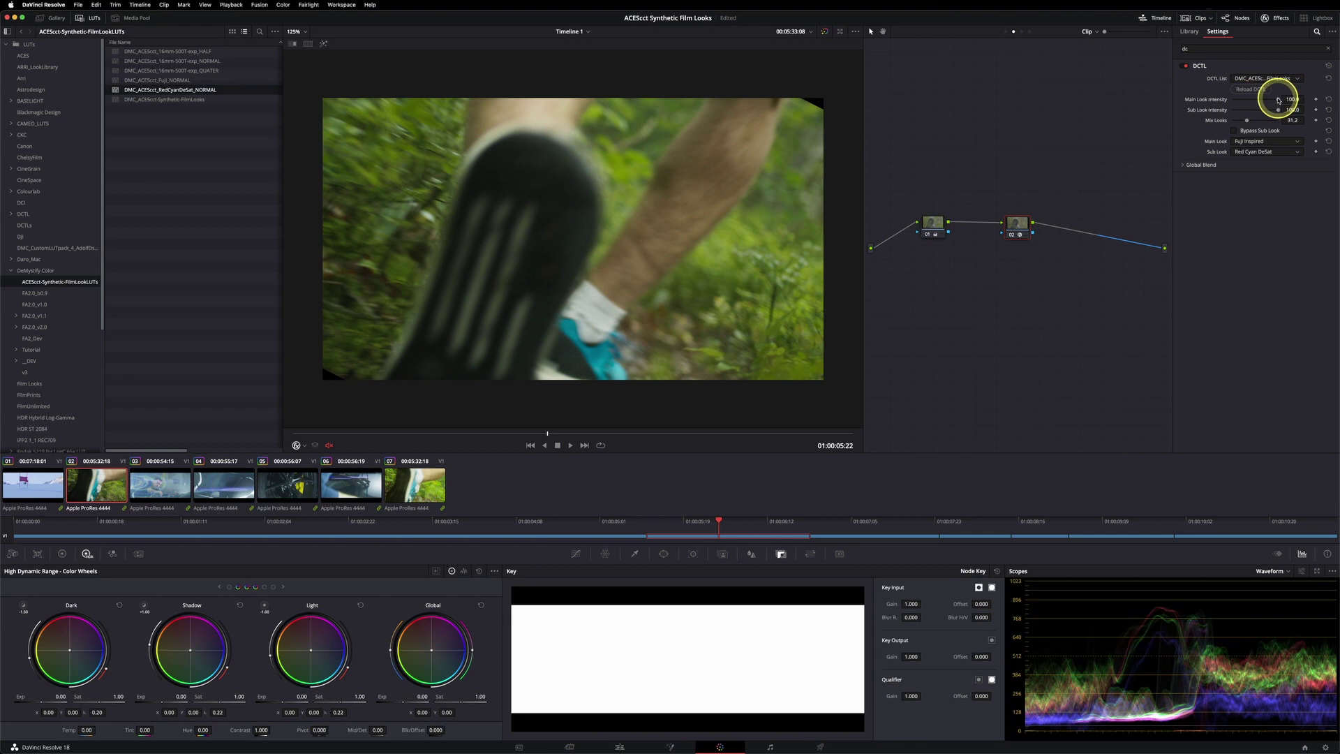
drag(1278, 101, 1262, 101)
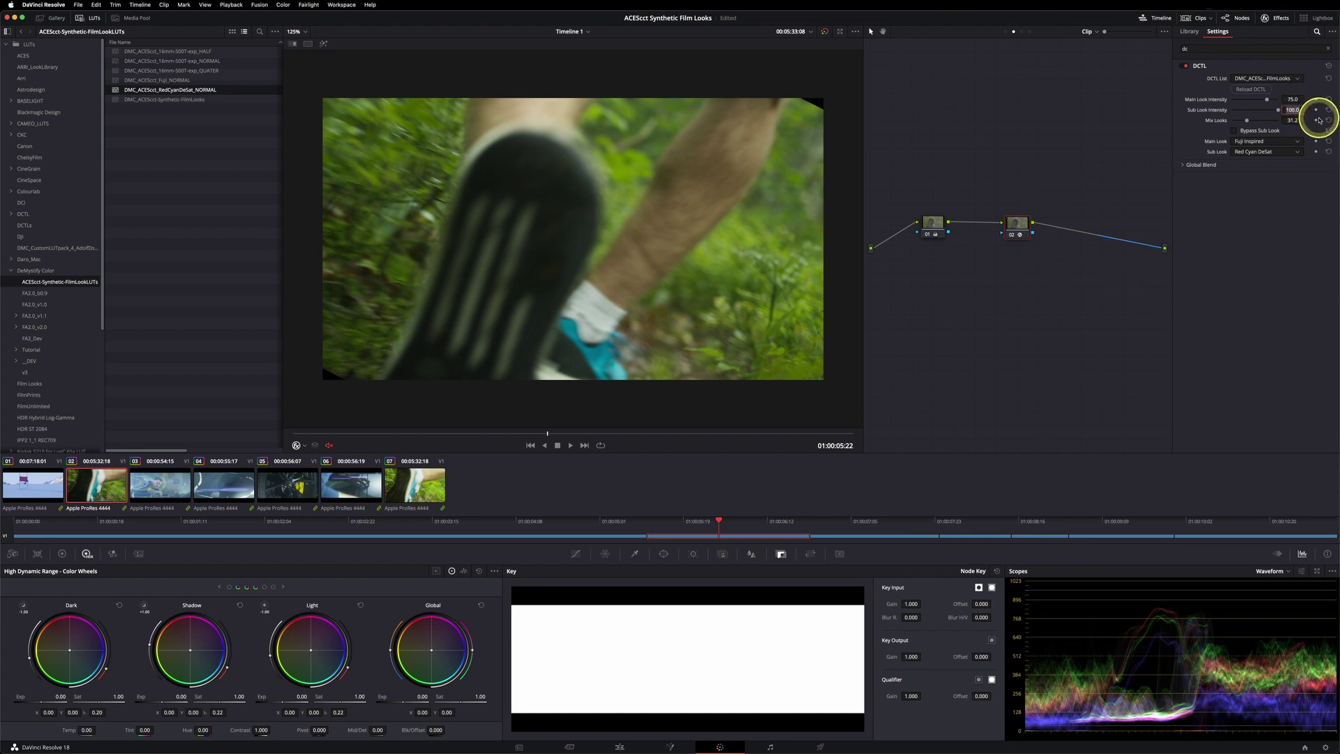
key(Return)
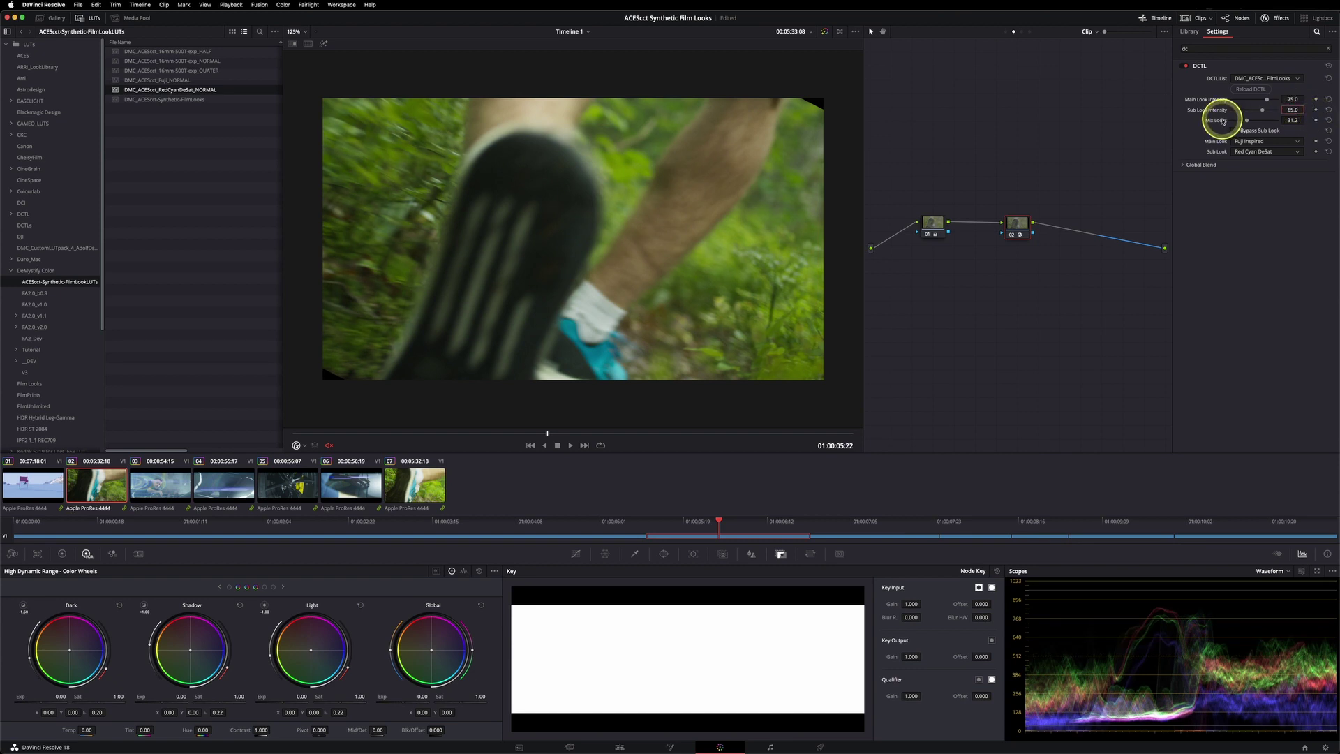
mouse_move(1253, 123)
mouse_down()
mouse_move(1268, 123)
mouse_move(1241, 127)
mouse_up()
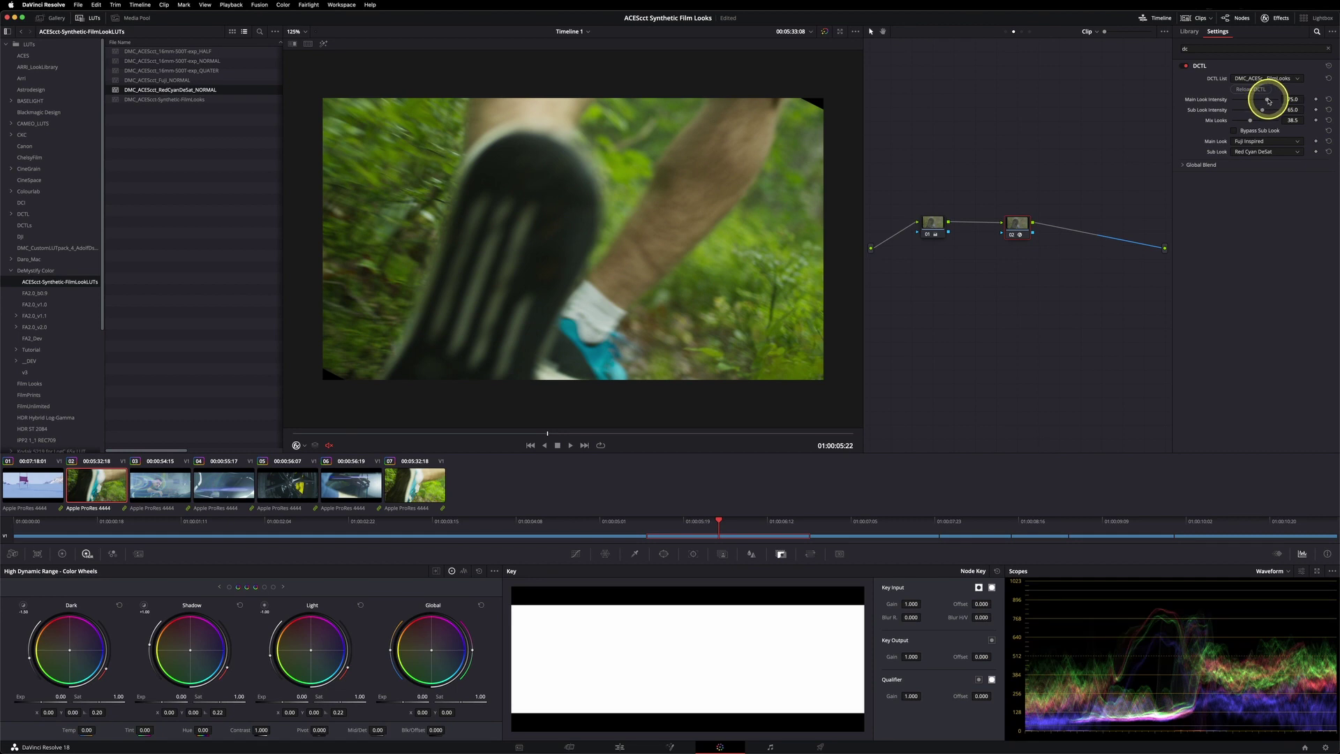
mouse_move(1265, 101)
mouse_down()
mouse_move(1271, 113)
mouse_move(1249, 112)
mouse_move(1269, 111)
mouse_move(1262, 121)
mouse_up()
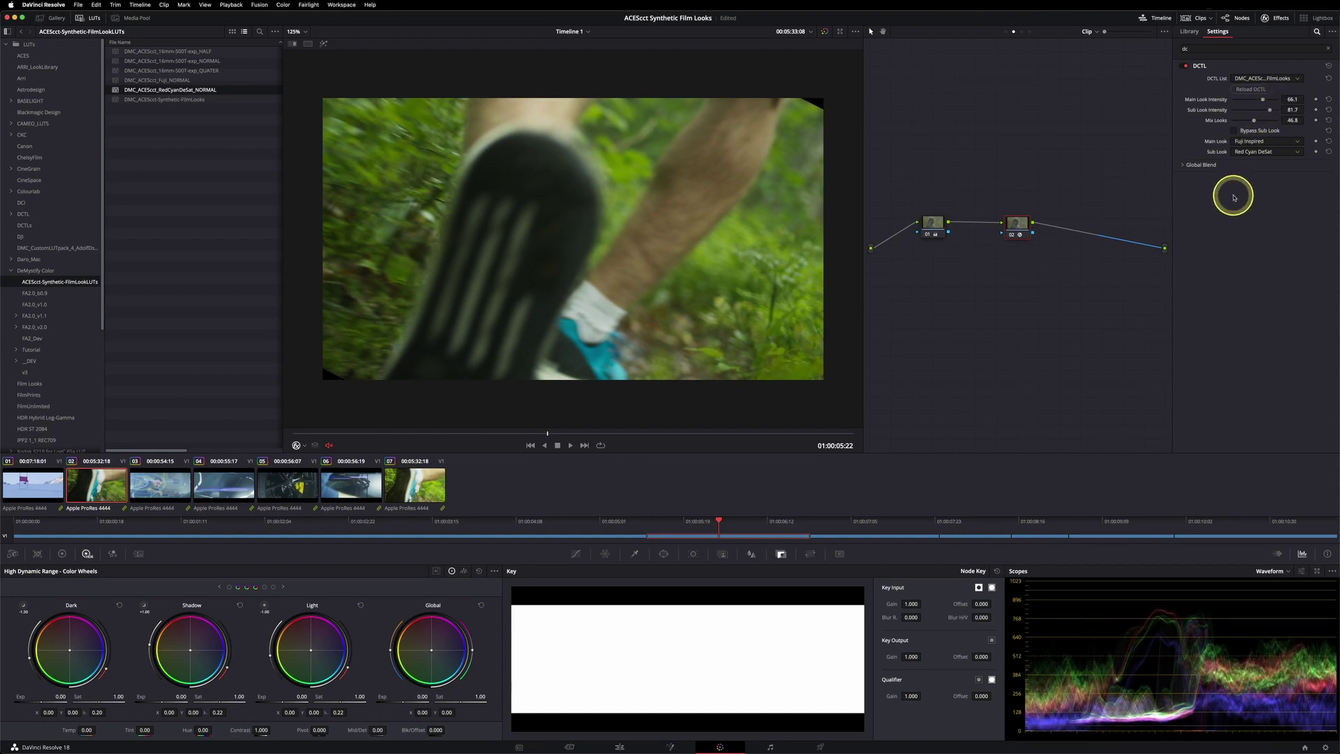
- Toggle Bypass Sub Look on and off to compare the result
click(1235, 131)
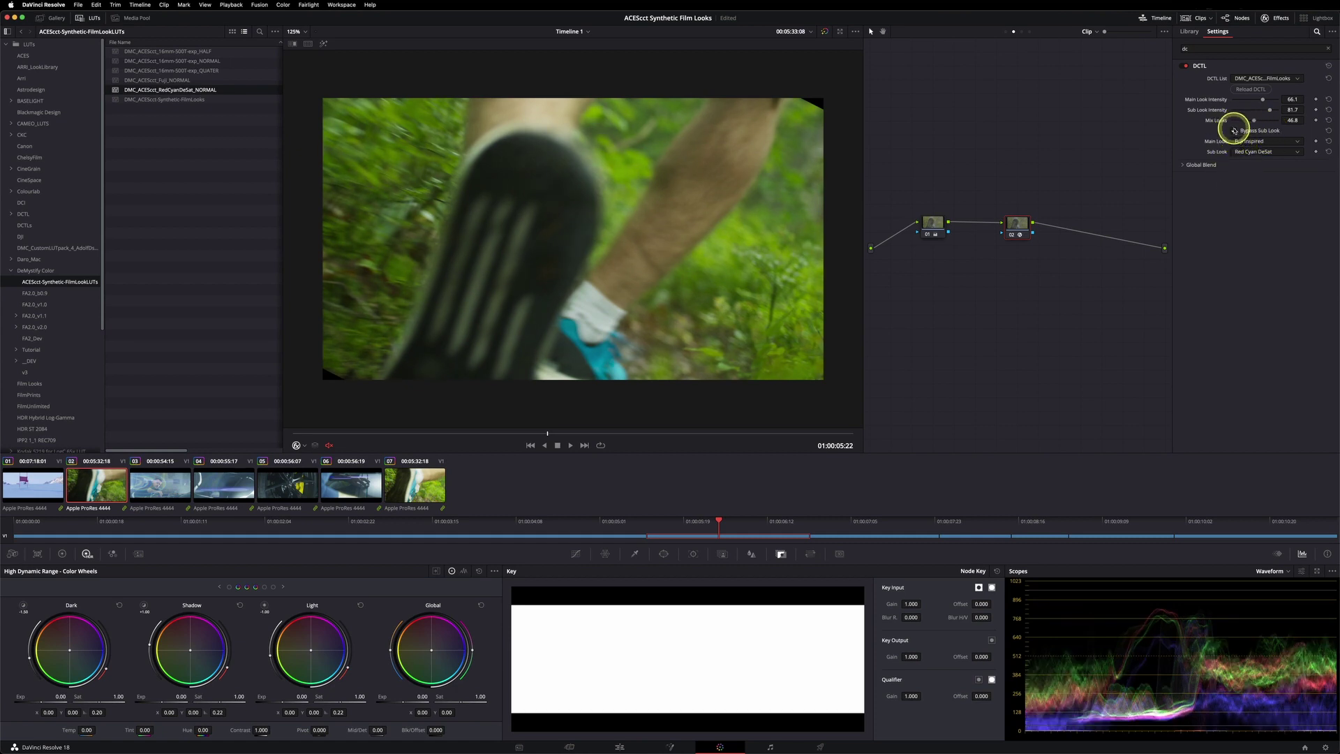
click(1233, 131)
click(1233, 130)
click(1234, 130)
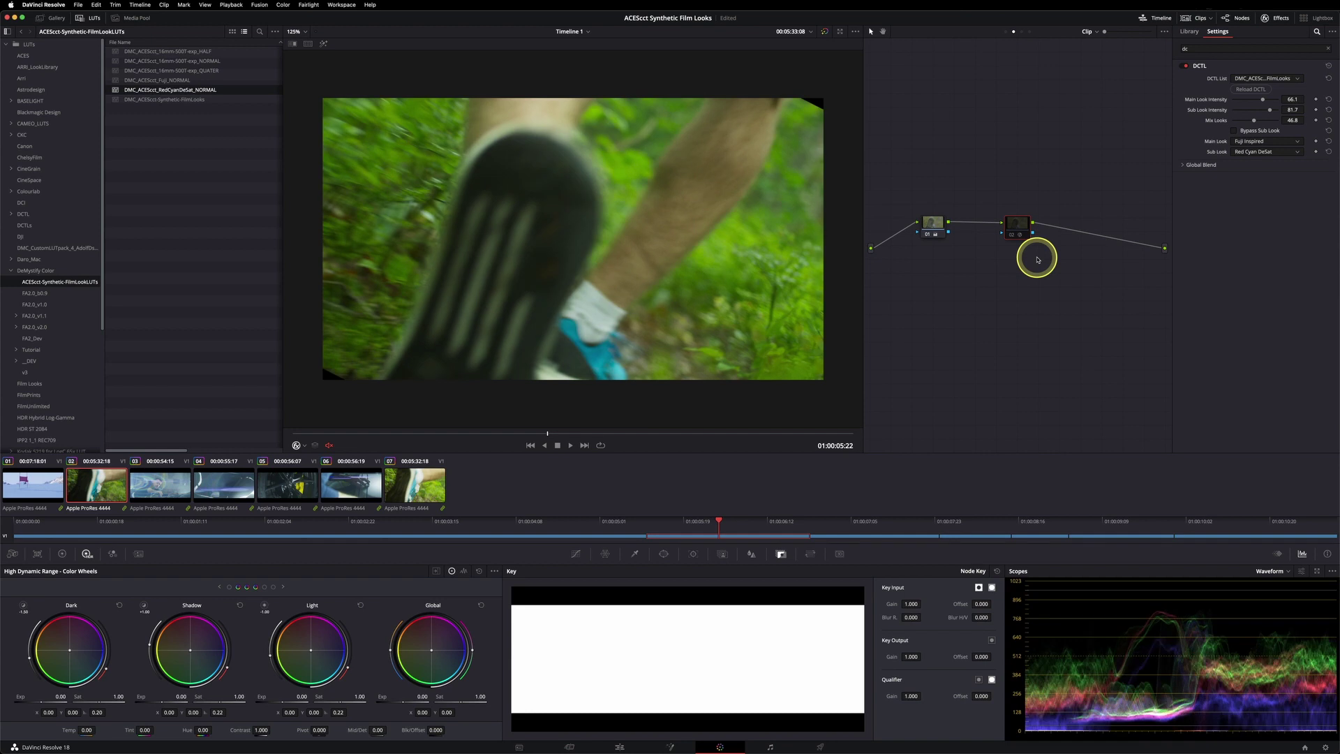
click(936, 223)
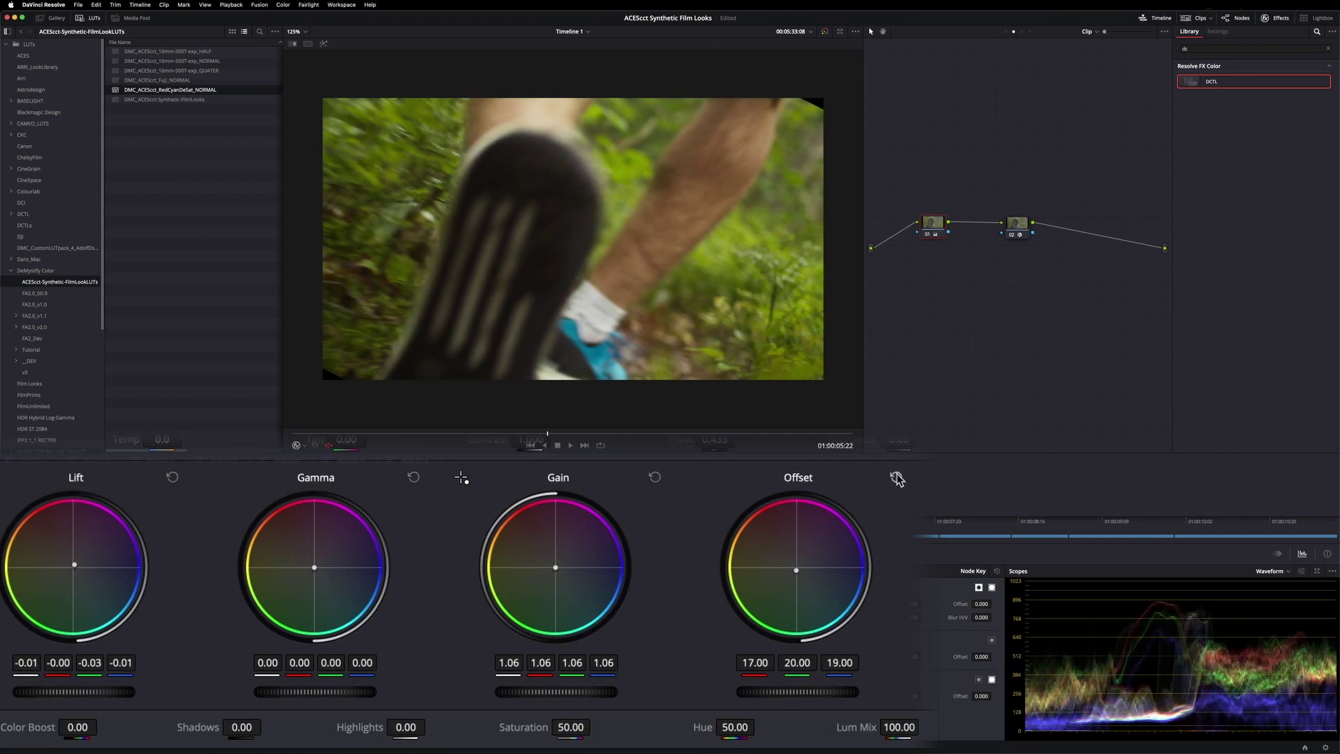
drag(837, 692, 795, 678)
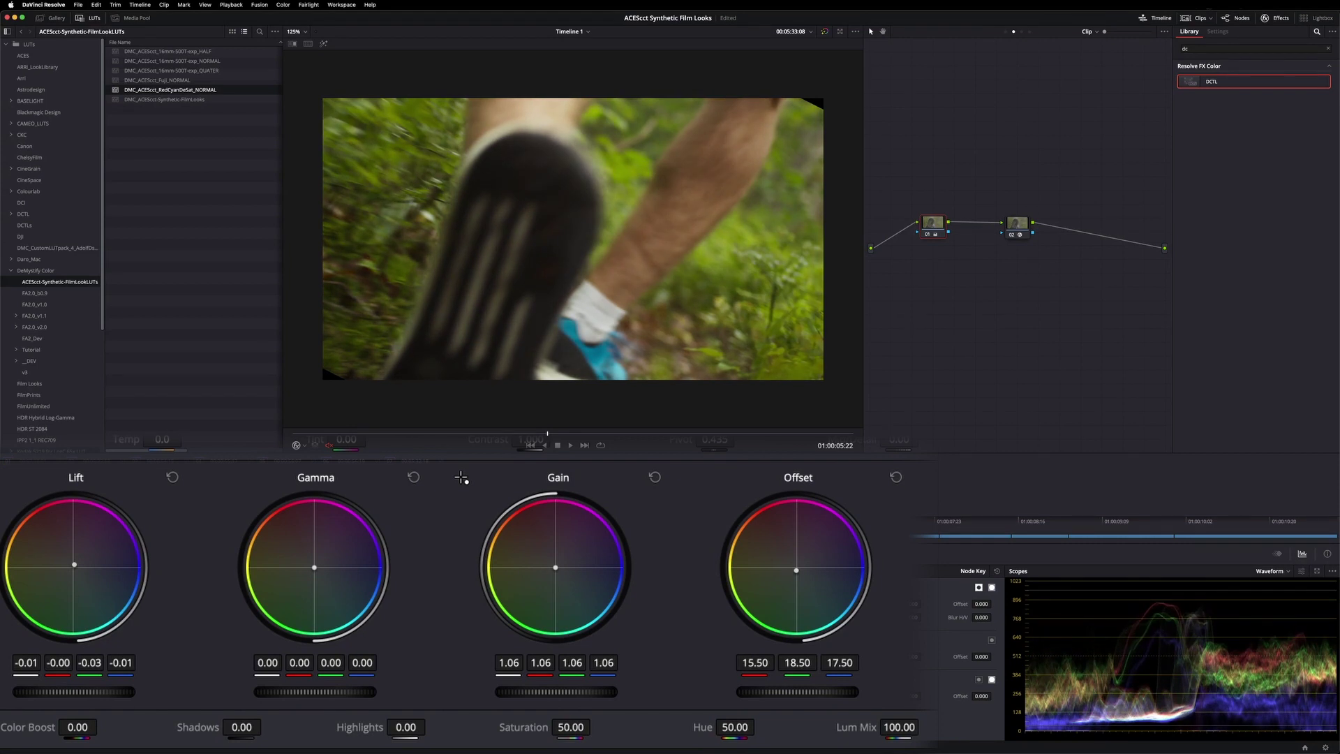
click(901, 502)
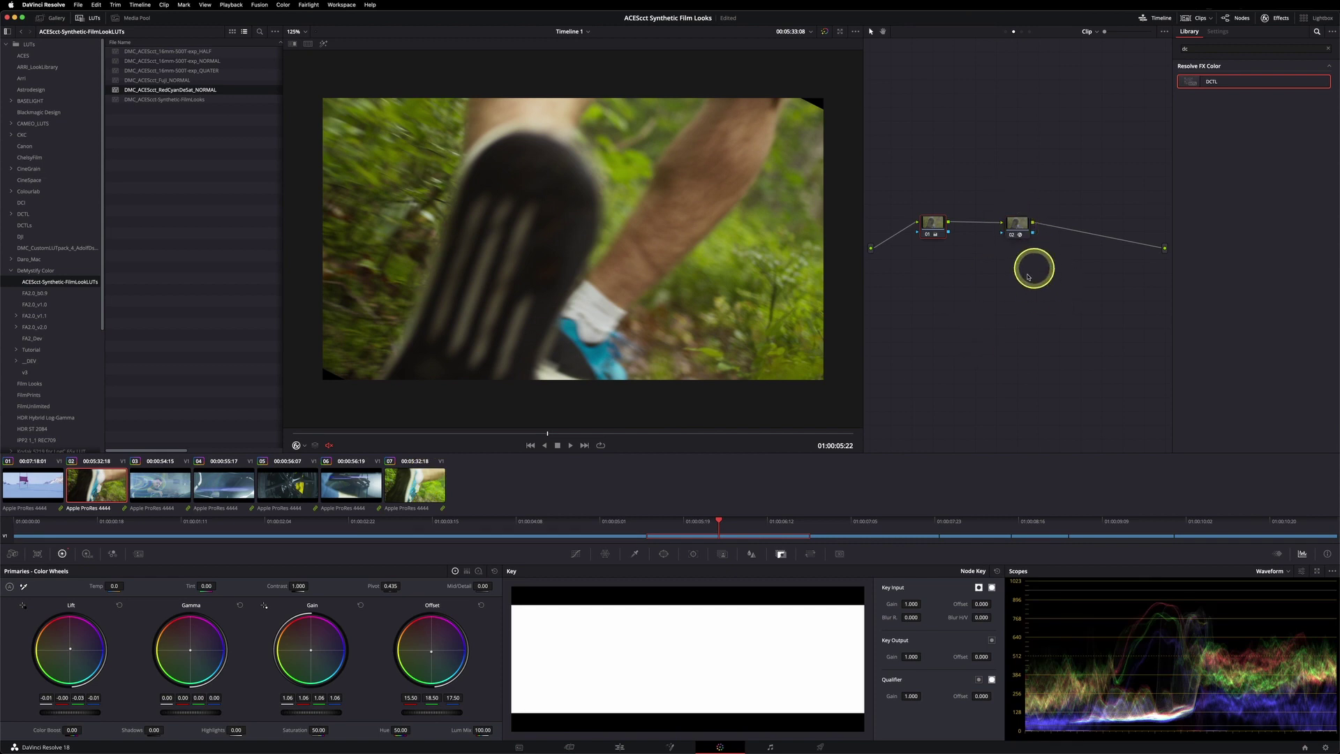
- Select clip 03 and copy clip 07's grade onto it
click(161, 485)
click(858, 520)
drag(861, 520, 925, 521)
middle_click(421, 486)
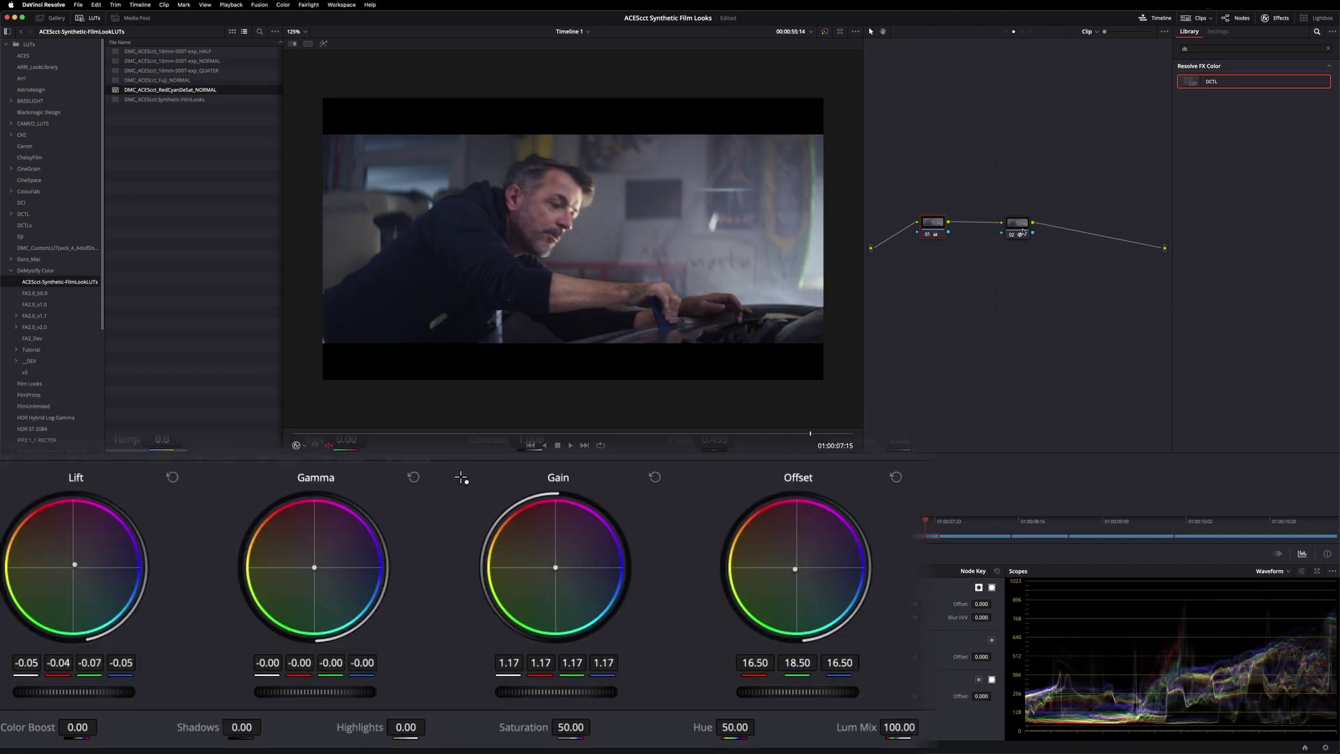
- On node 02, set Sub Look to Fuji Inspired and adjust the look intensities
click(1021, 225)
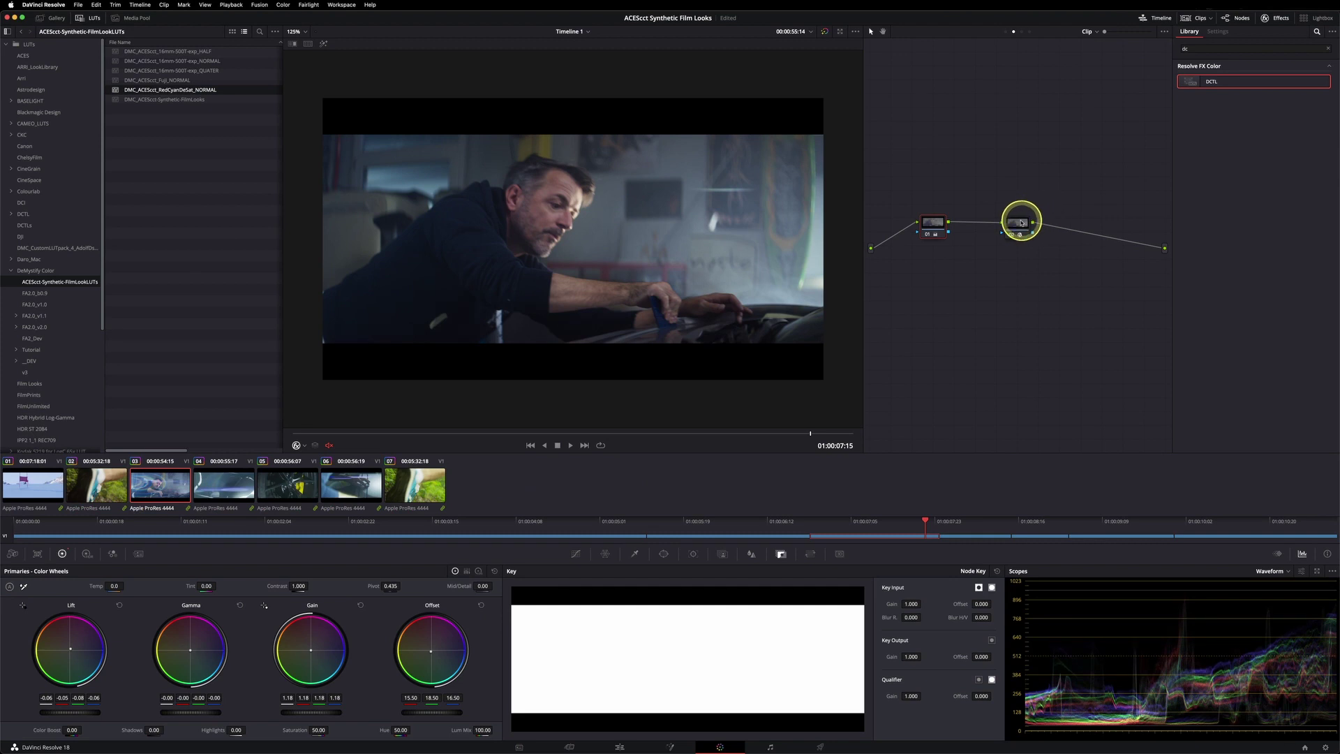
click(1259, 141)
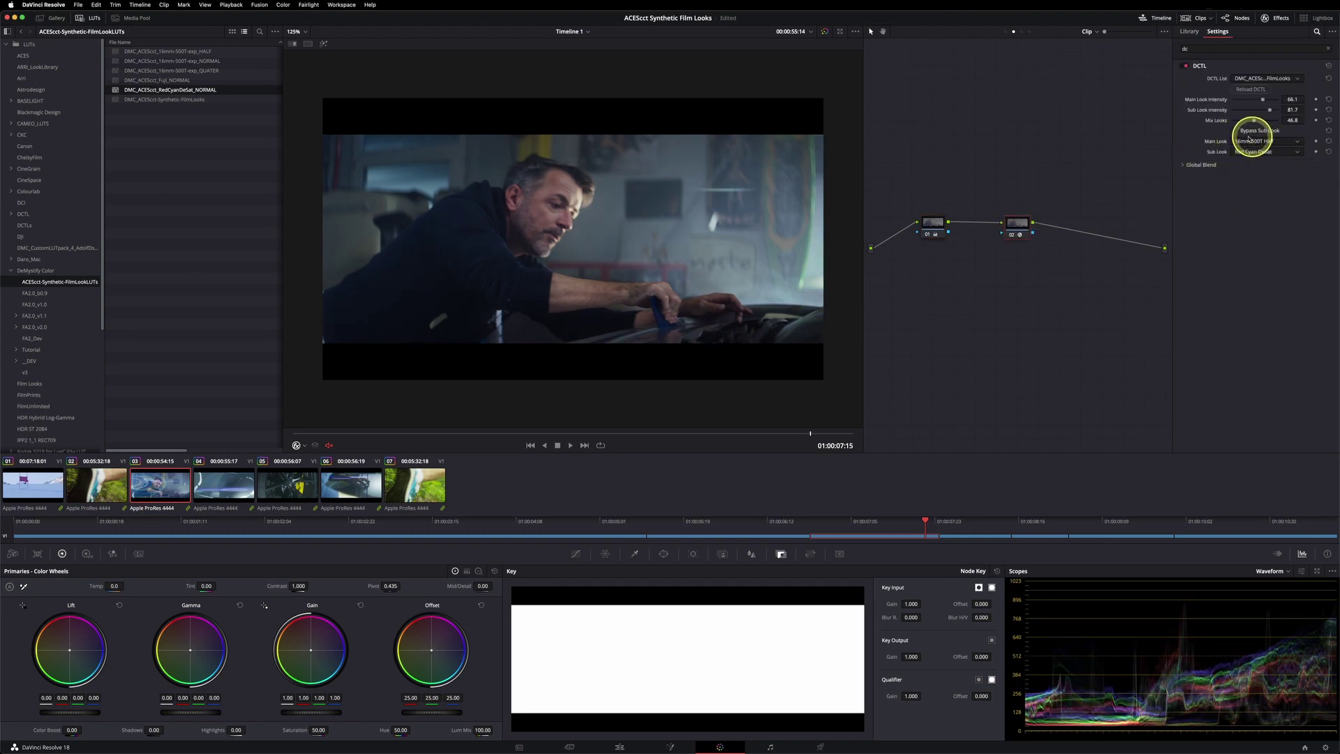
click(1264, 151)
click(1256, 190)
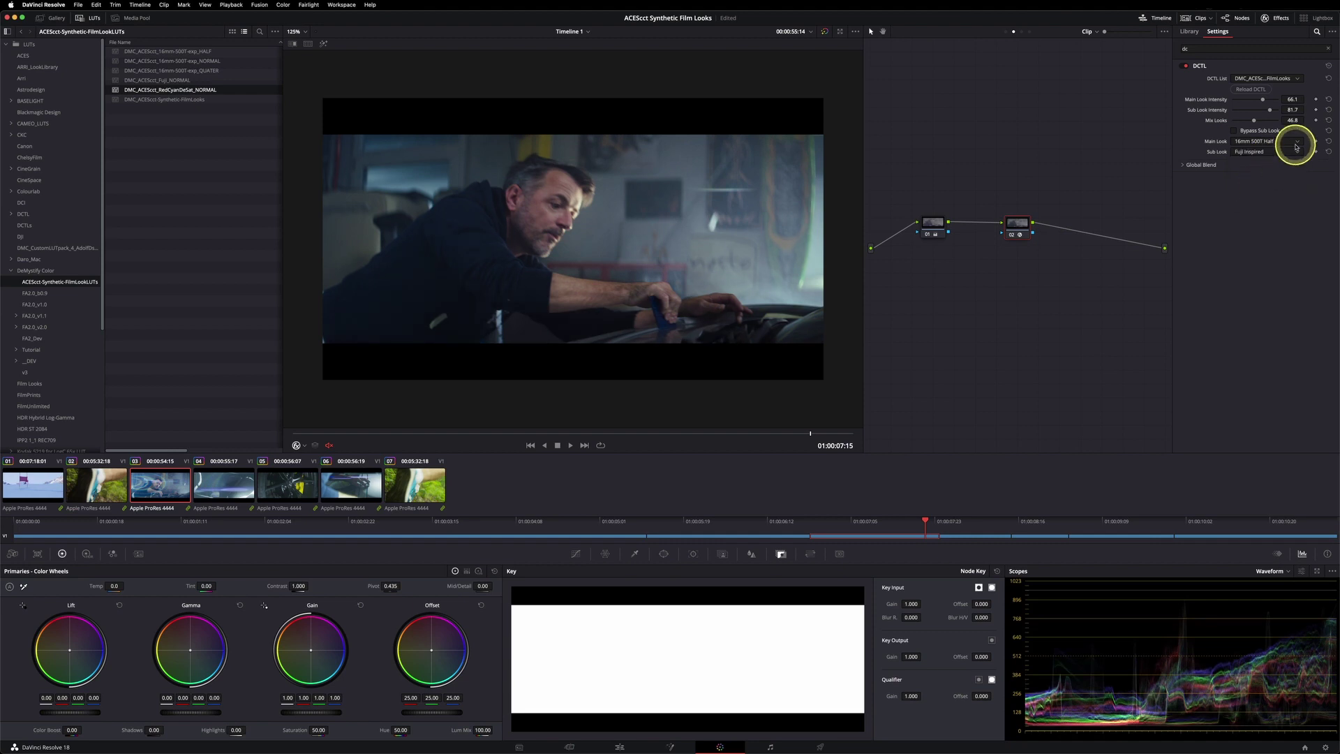
click(1268, 101)
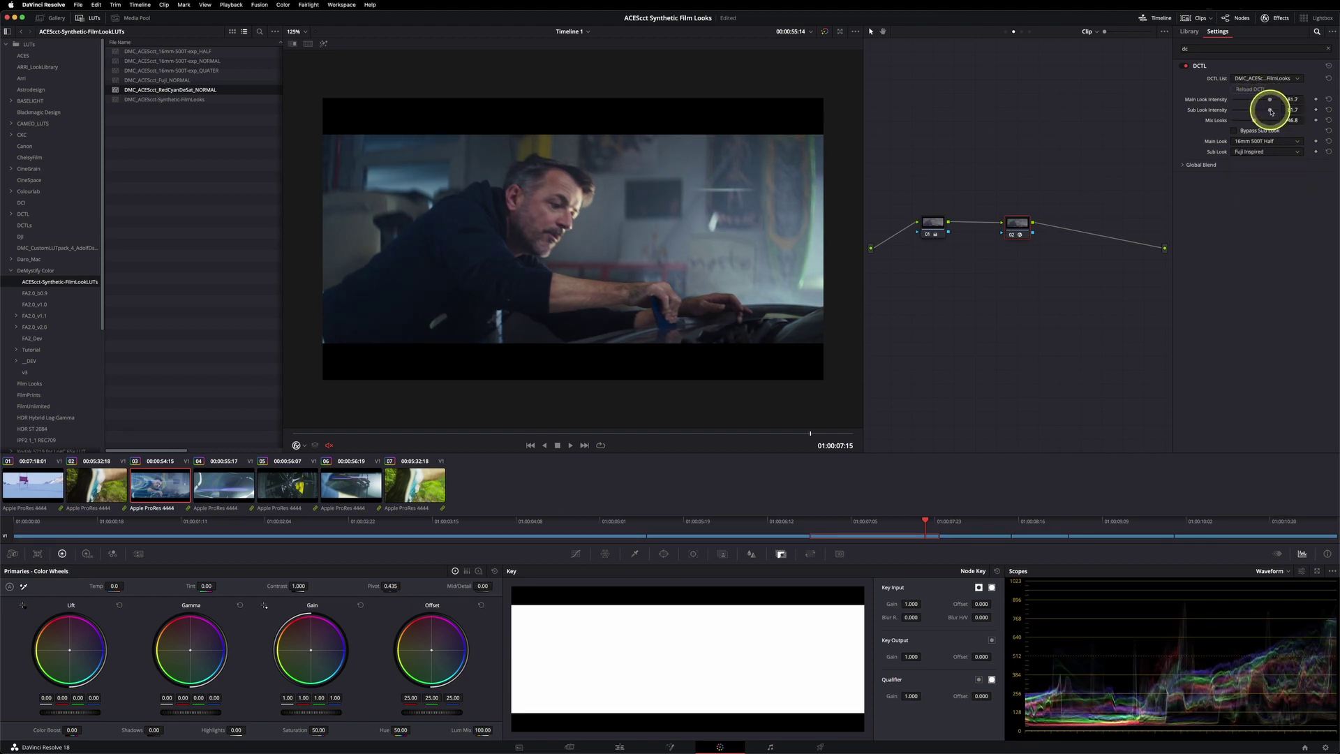
mouse_move(1253, 111)
mouse_down()
mouse_move(1268, 111)
mouse_move(1232, 121)
mouse_move(1262, 121)
mouse_up()
double_click(1261, 122)
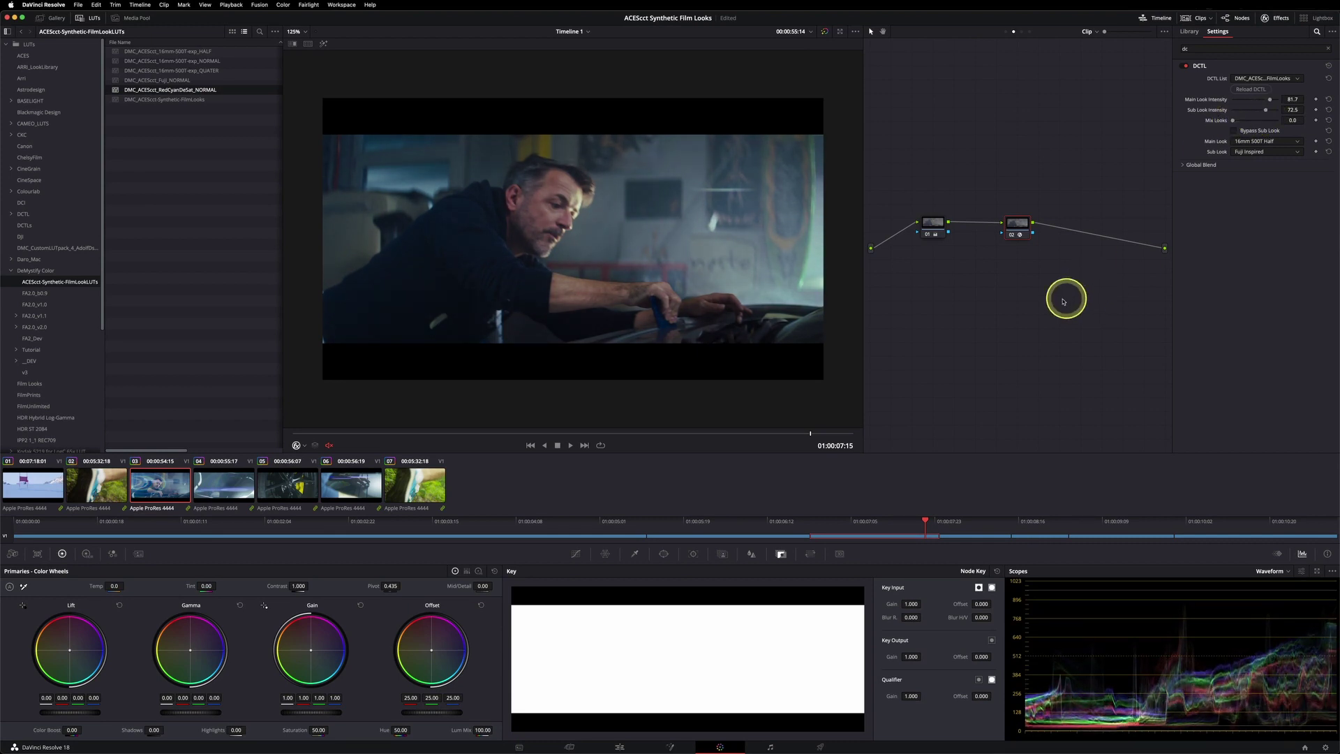
- Toggle node 02 off and on to compare, then set Mix Looks to 35.8
key(super+d)
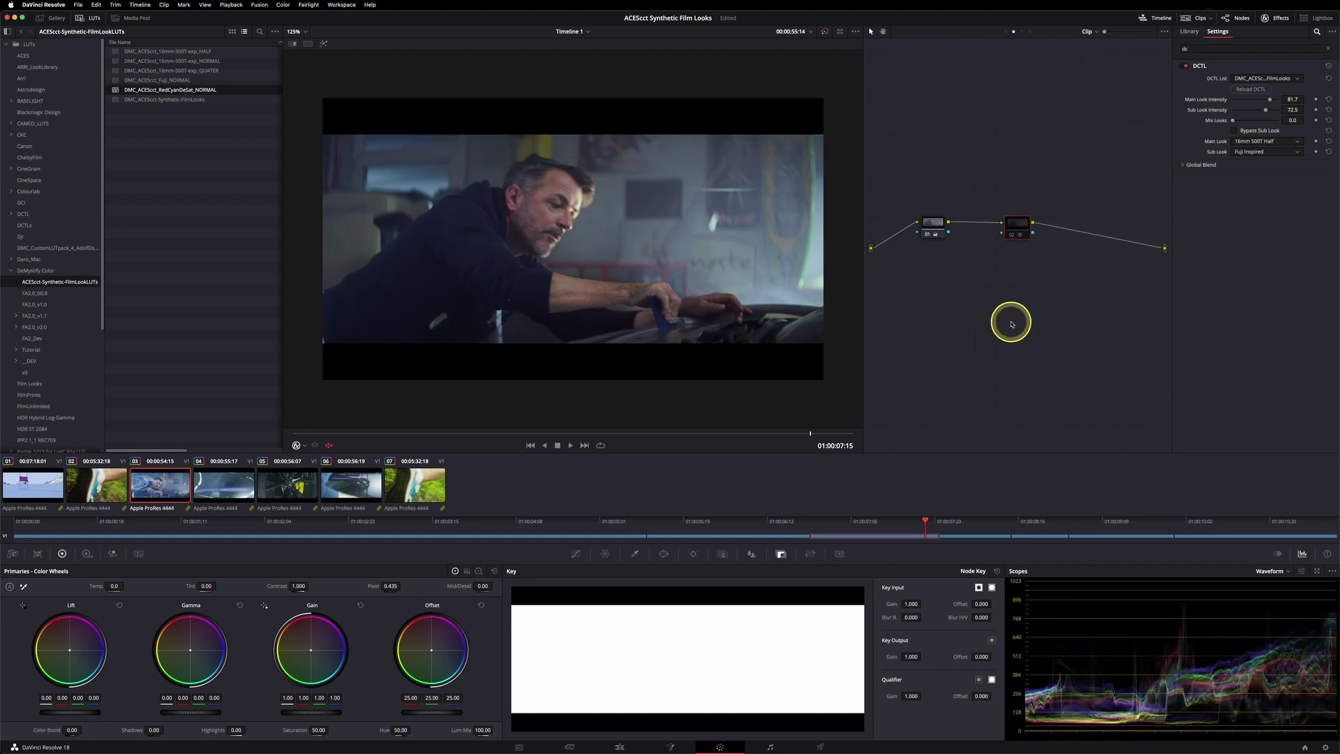
key(super+d)
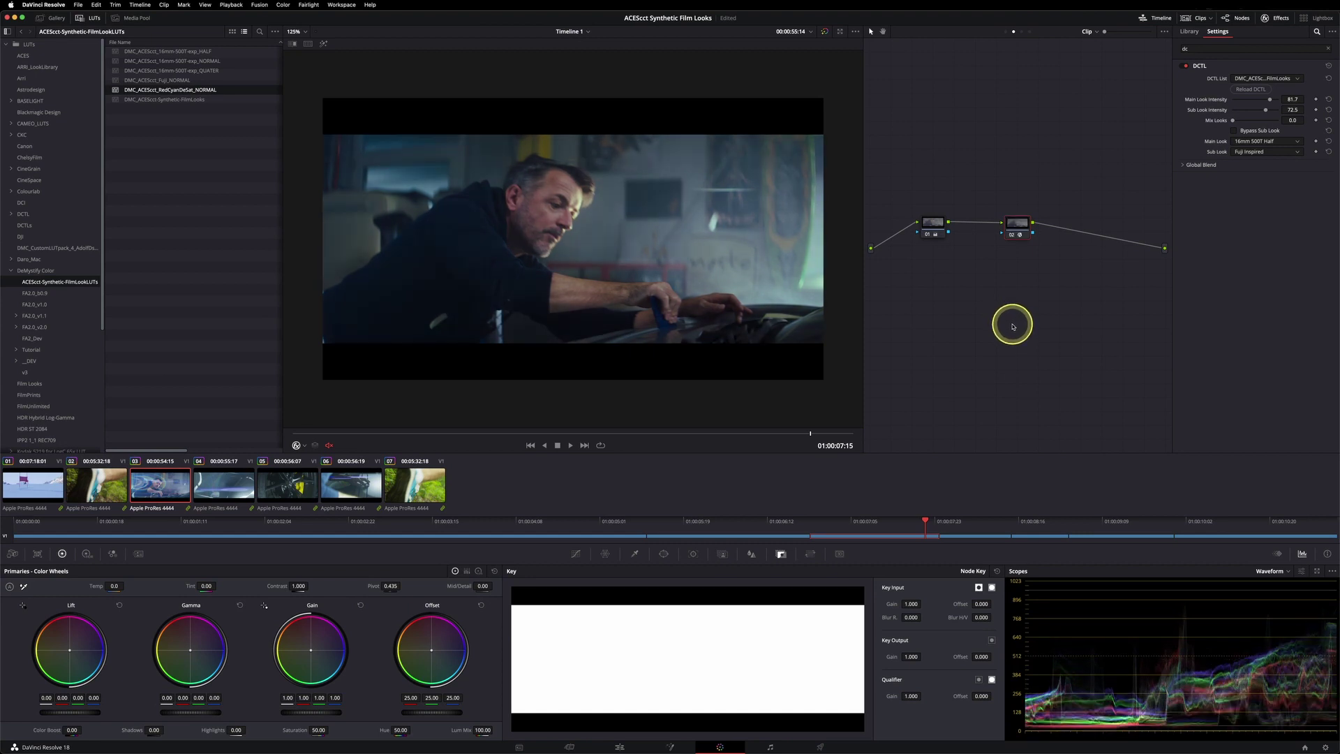
key(super+d)
key(super+d)
key(super+d)
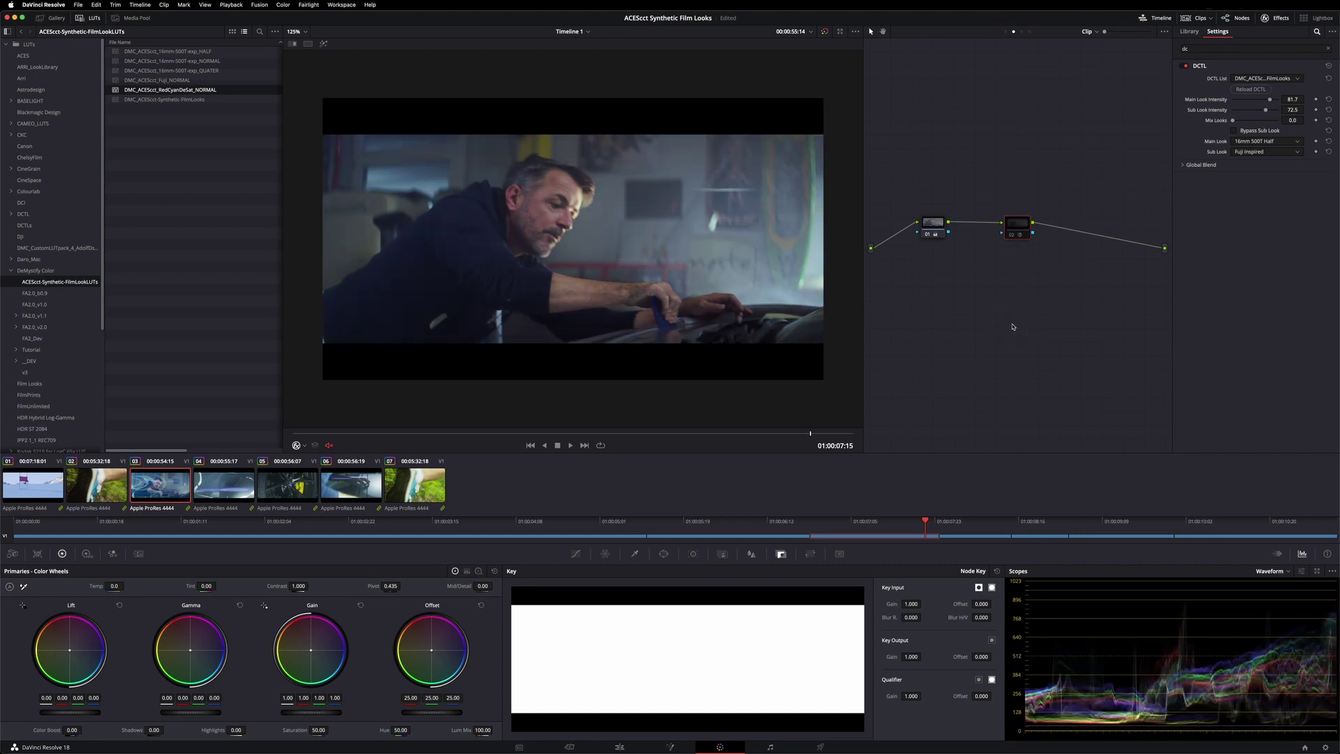
key(super+d)
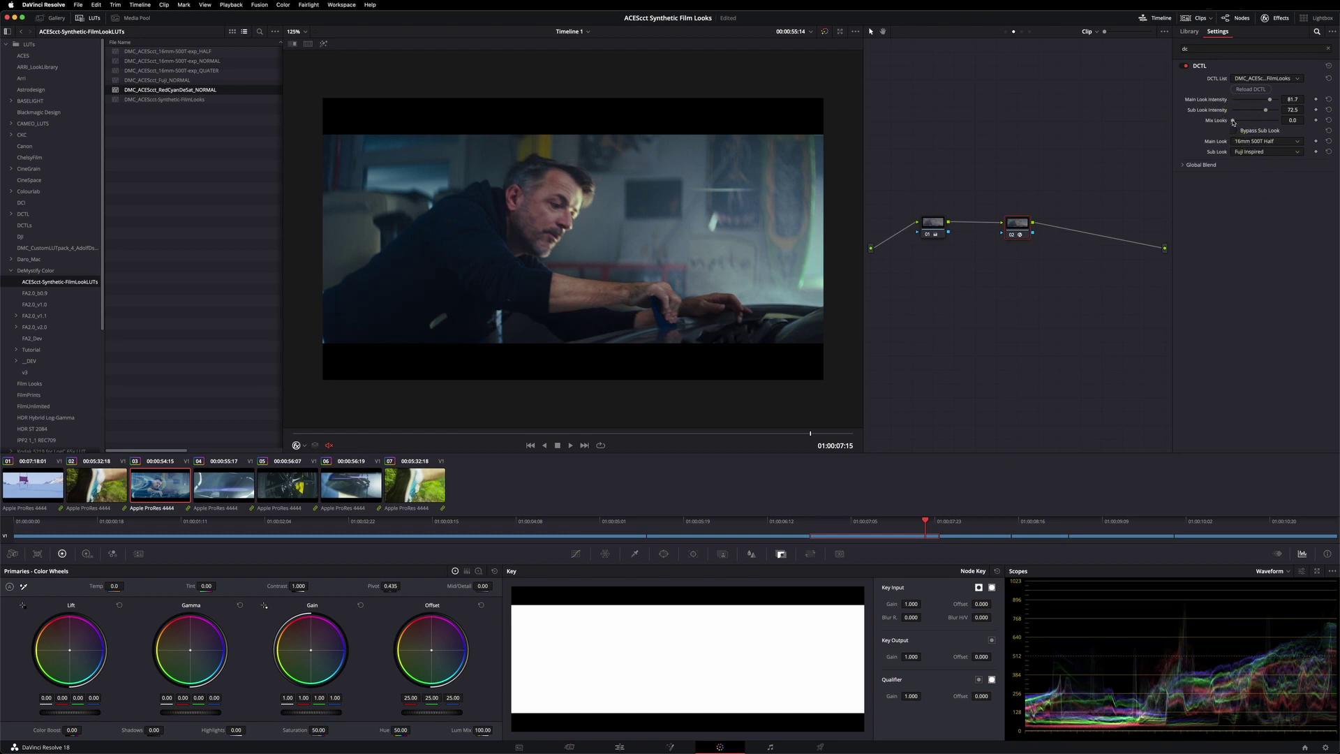
drag(1233, 122, 1249, 124)
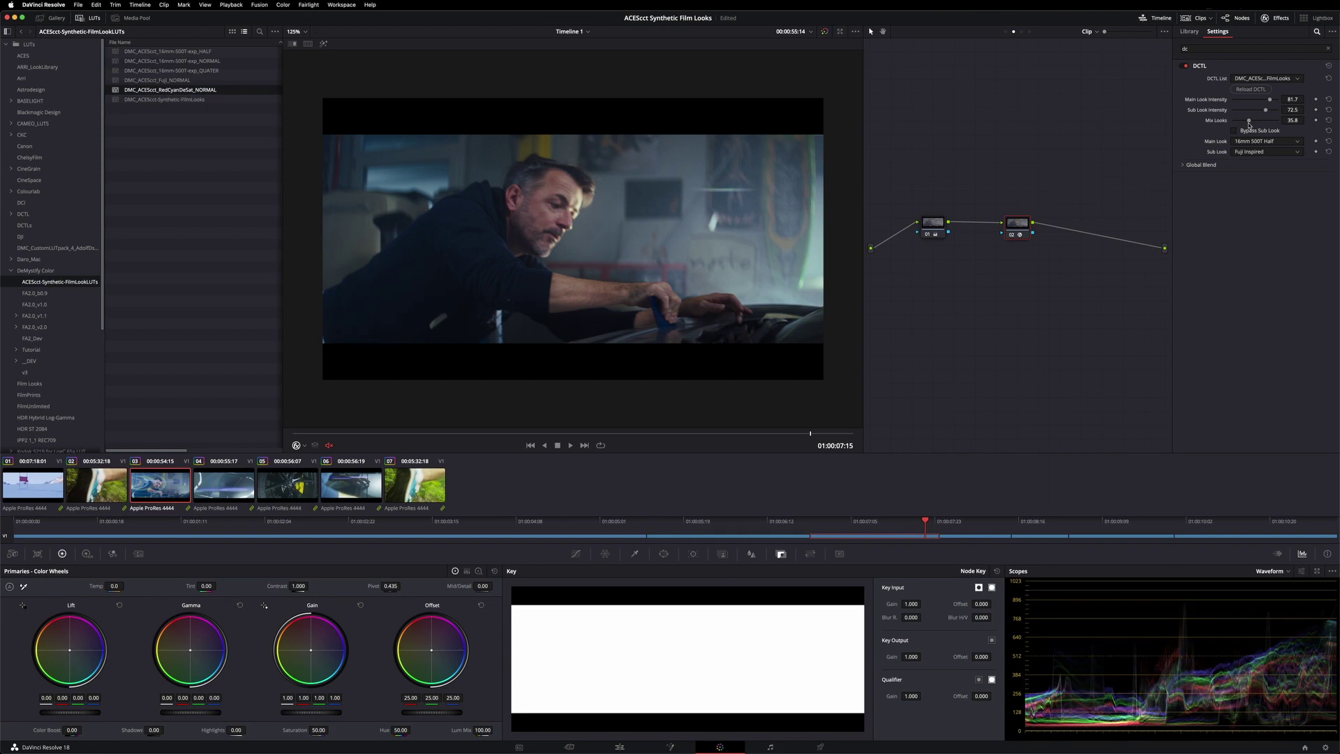
click(963, 370)
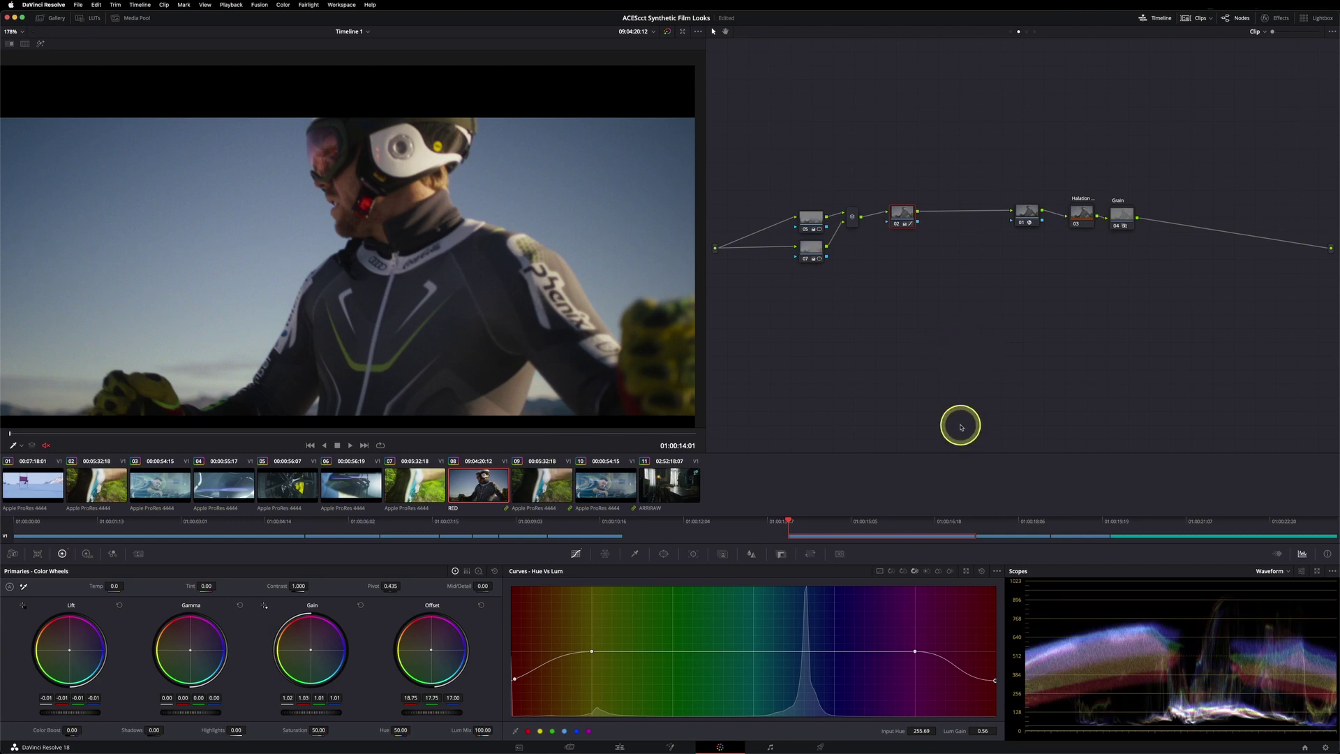
- Inspect node 01's DCTL, node 05's Contrast Pop, node 07's circle window and node 02's curves
click(1017, 211)
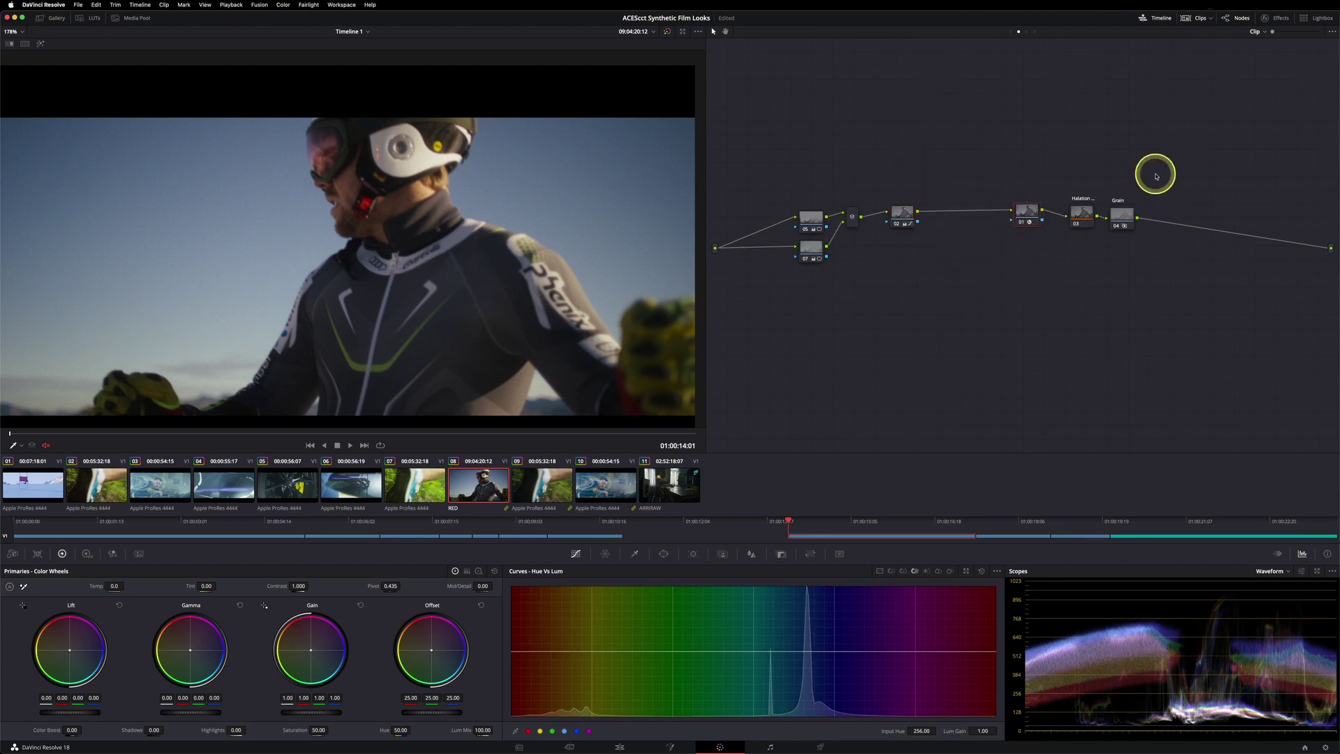
click(1277, 19)
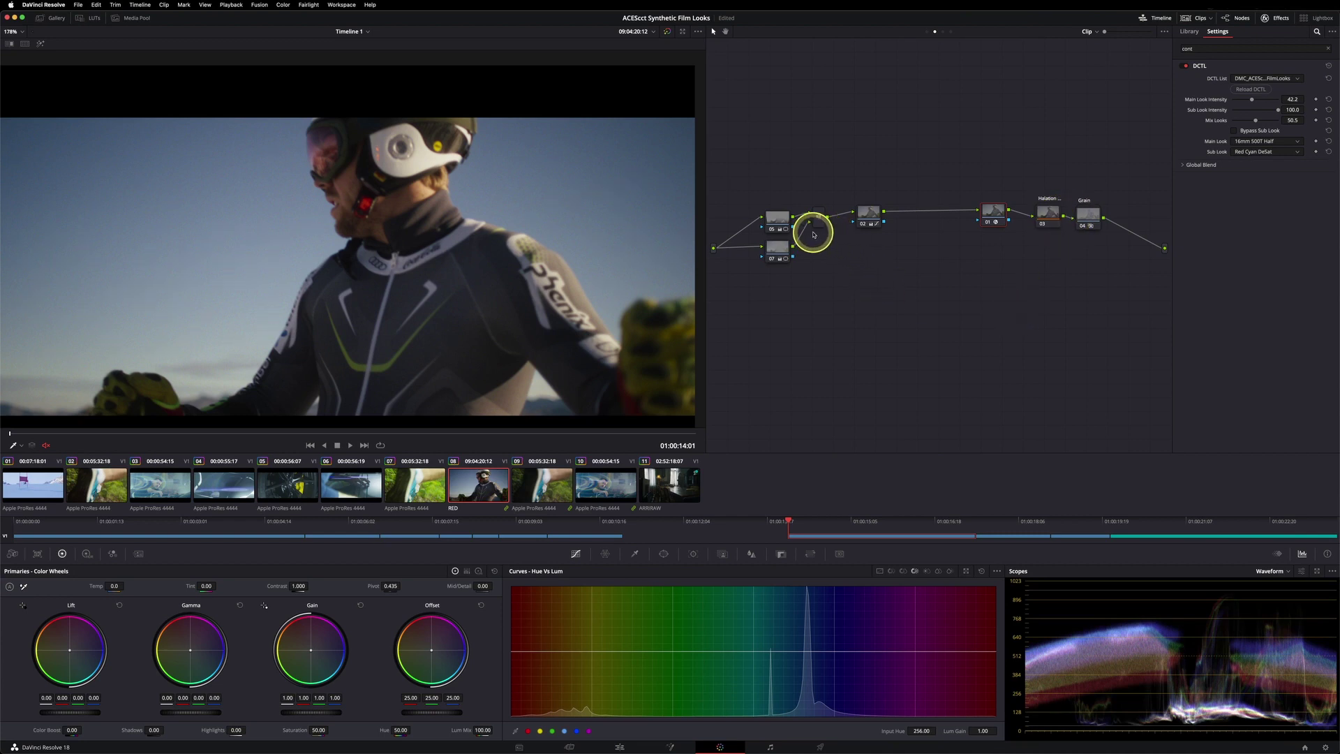
click(780, 221)
click(664, 554)
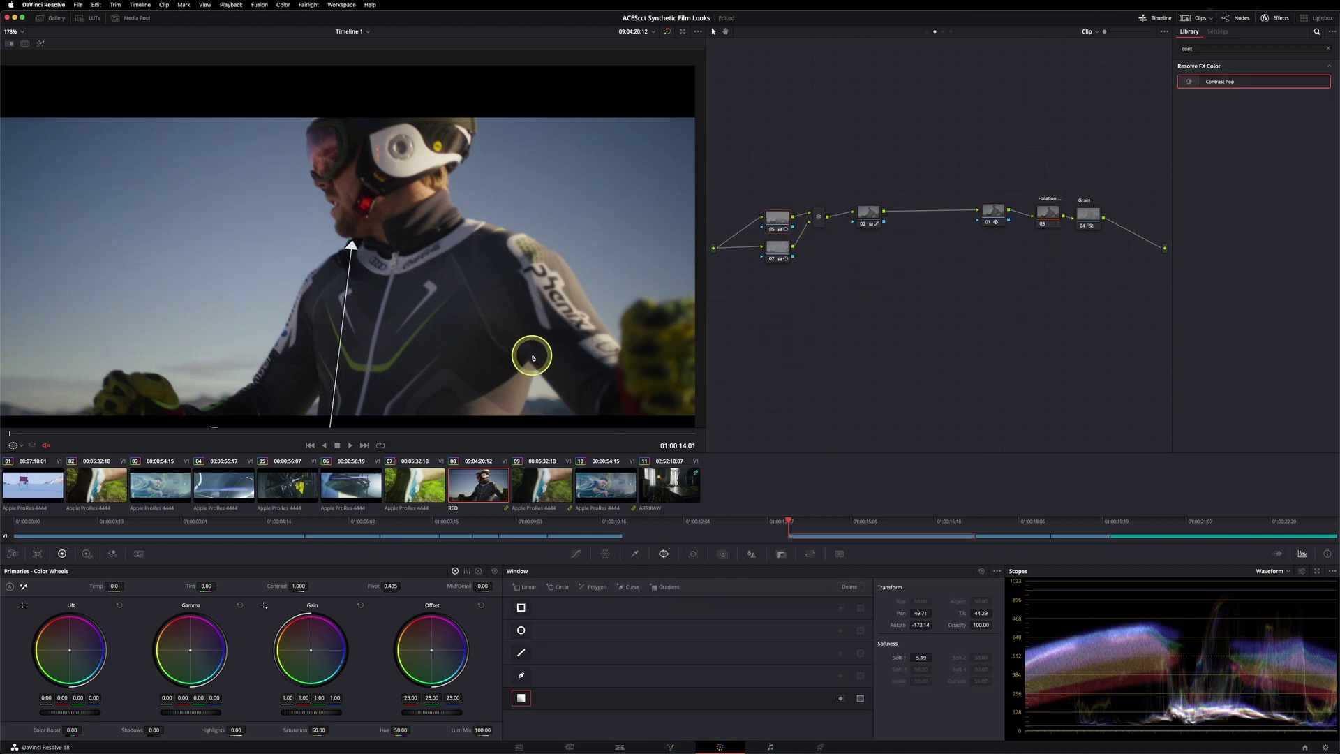
scroll(457, 320, down, 3)
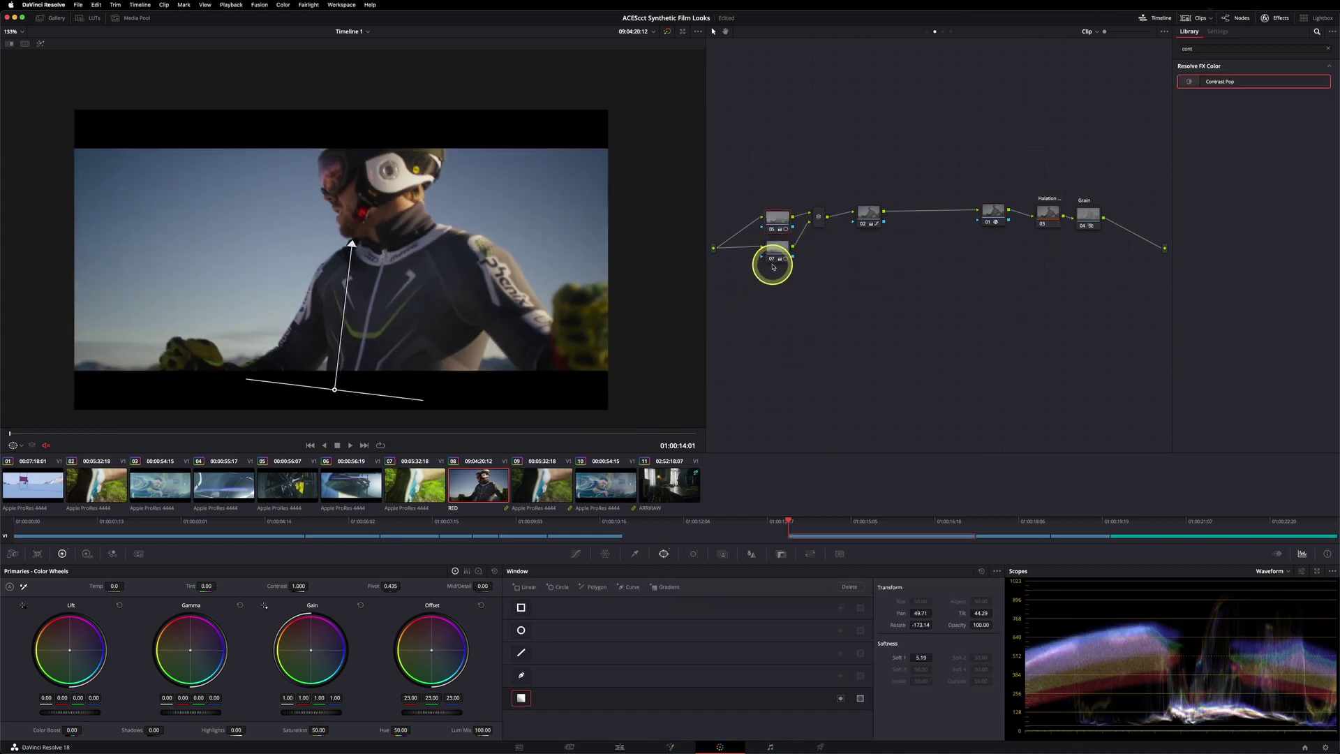
click(775, 249)
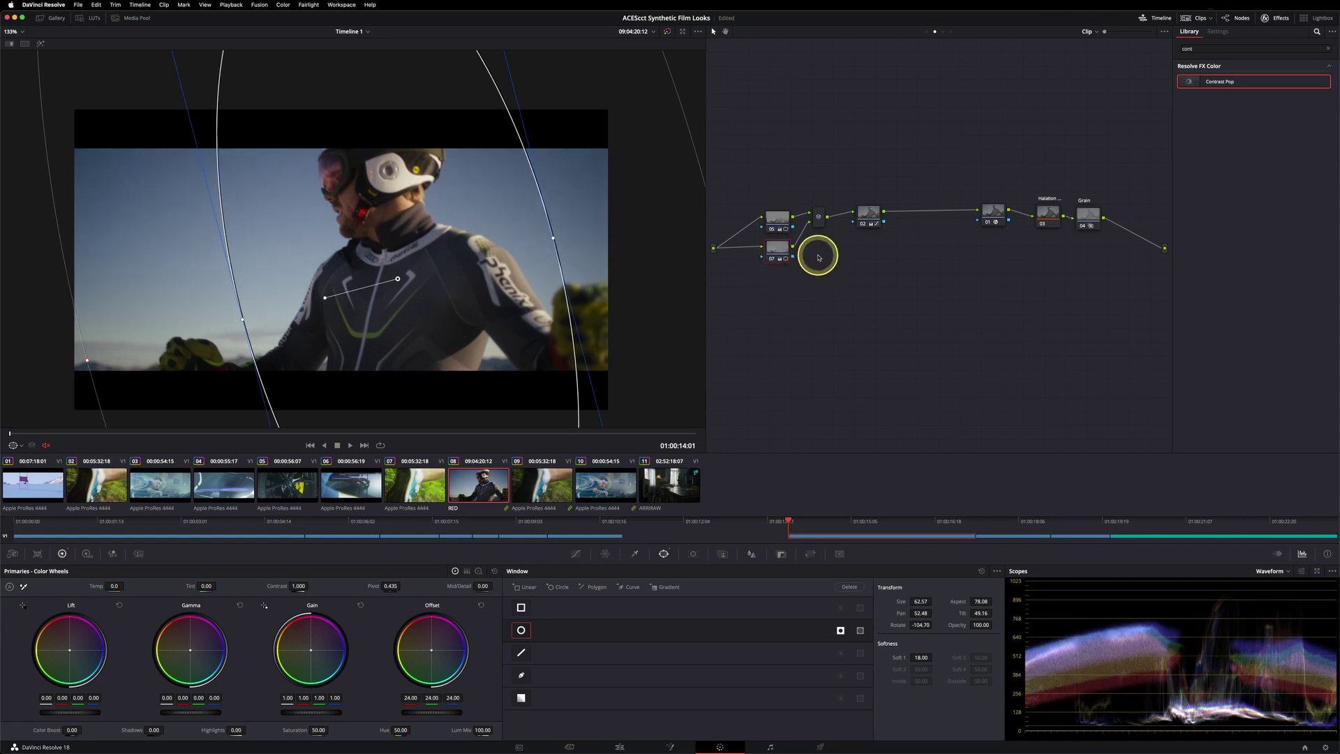
click(871, 225)
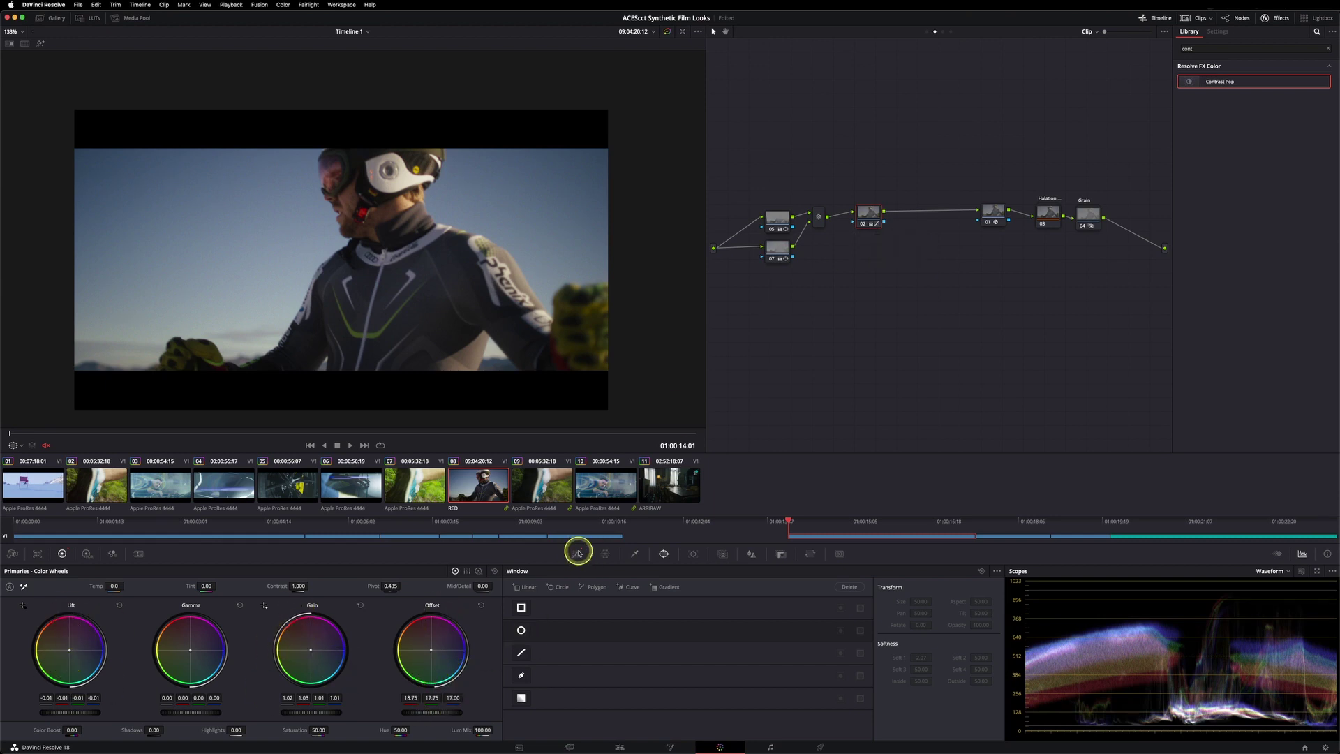
click(576, 553)
scroll(363, 219, up, 4)
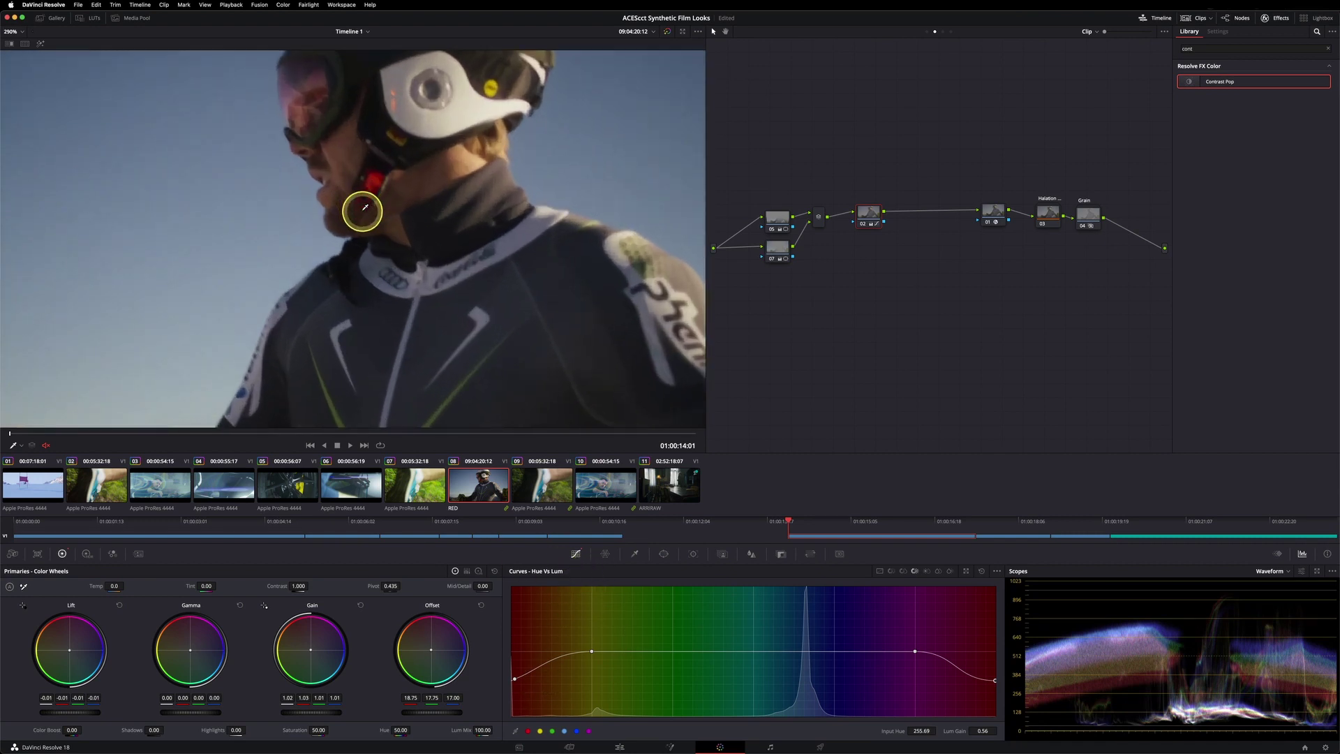
scroll(428, 317, down, 4)
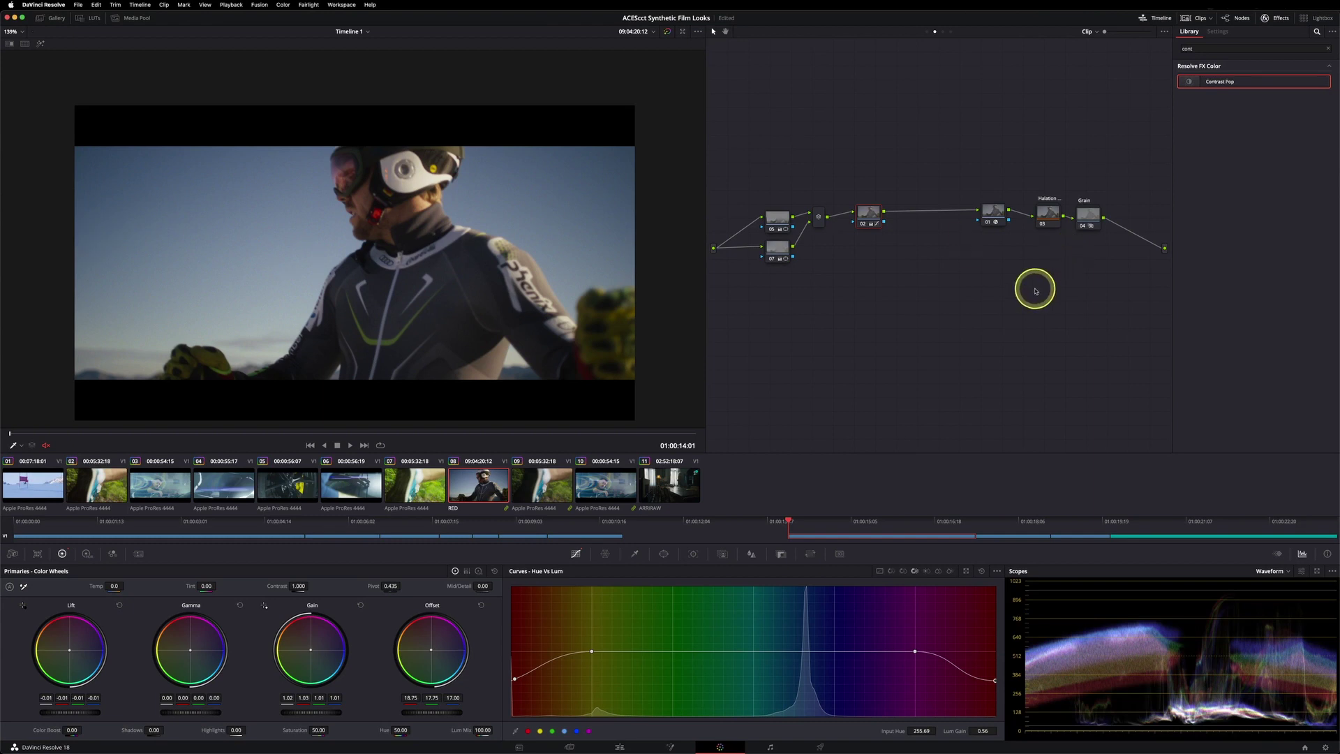
- Bypass all nodes to view the ungraded skier, then re-enable and move to clip 09
drag(1105, 167, 774, 301)
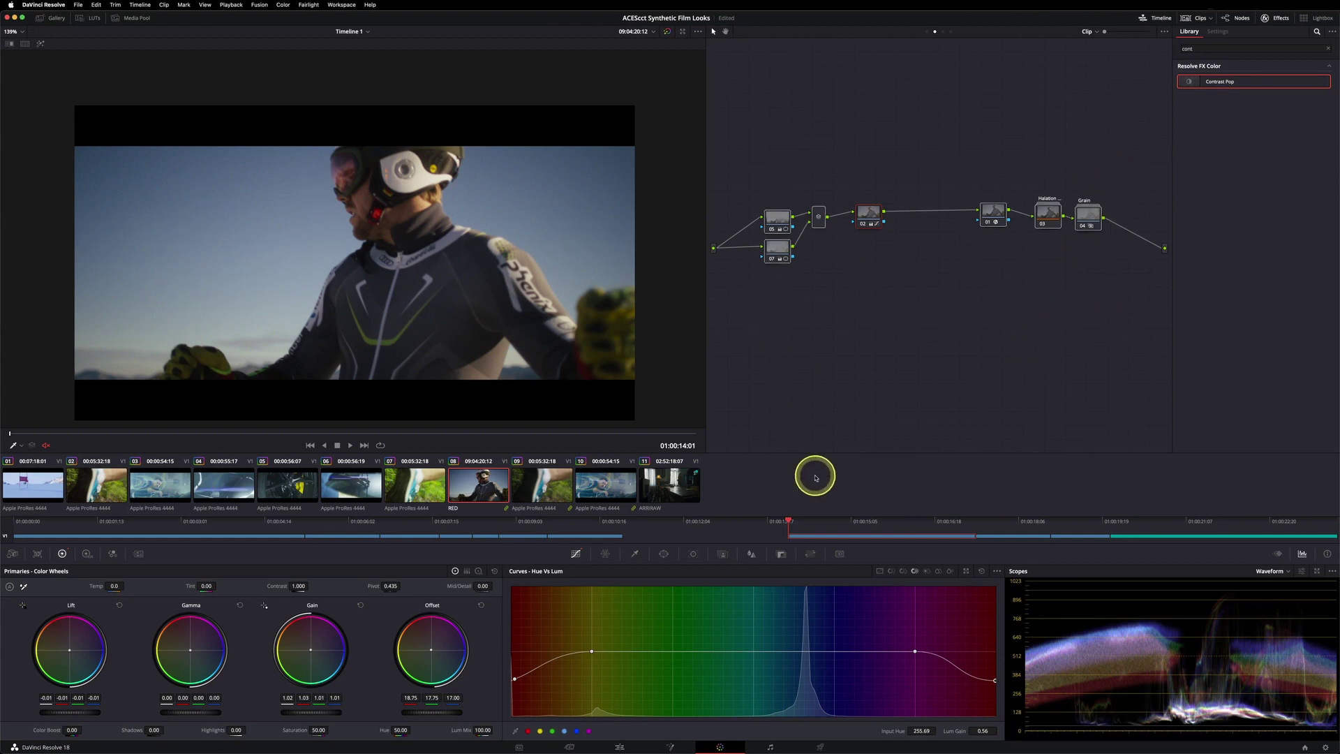
key(ctrl+d)
key(ctrl+d)
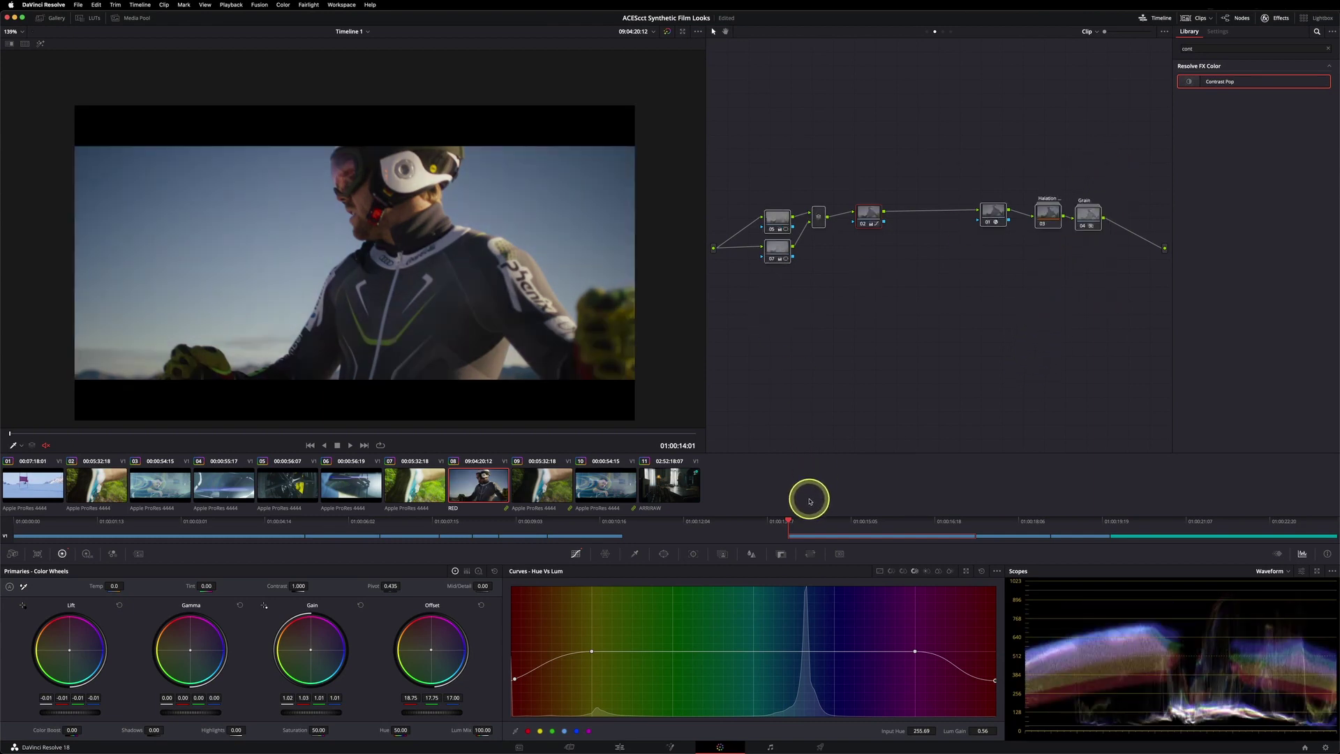
drag(809, 521, 1010, 522)
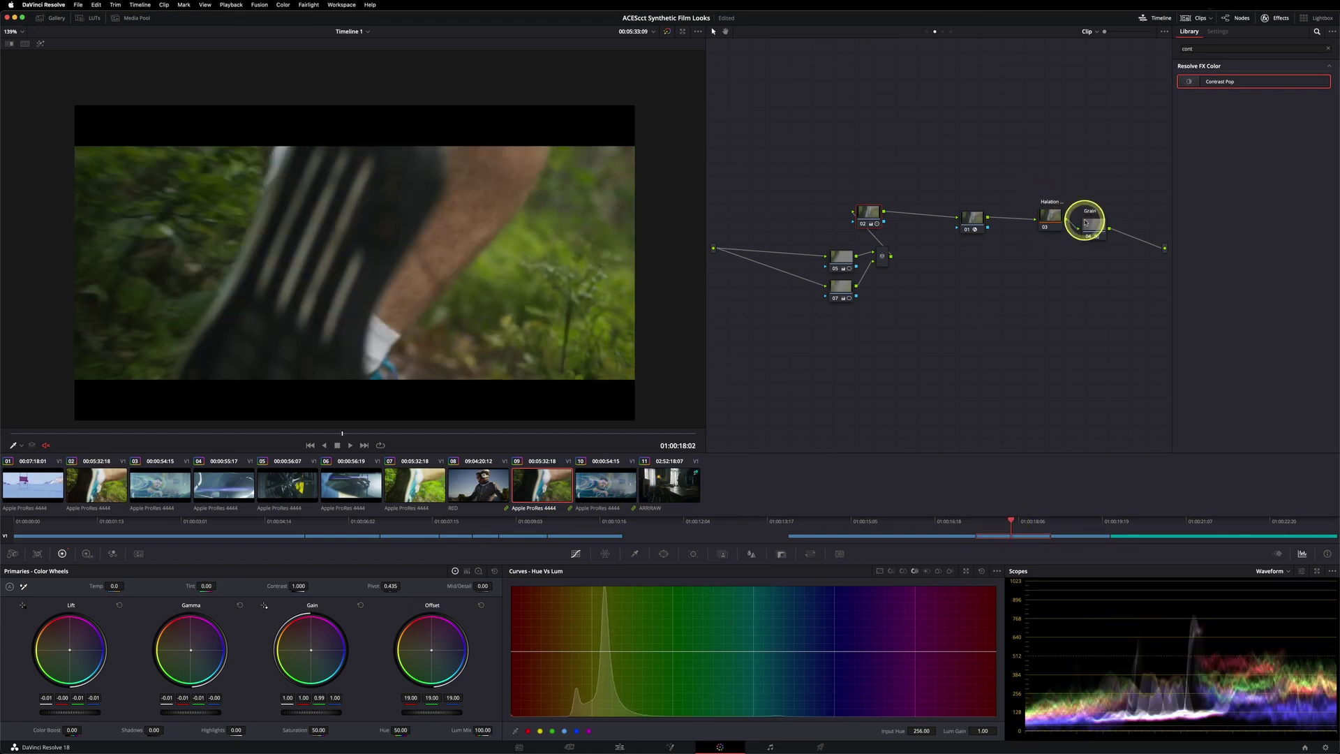
- Check node 01's film-look settings and the power windows on nodes 05 and 07
click(976, 221)
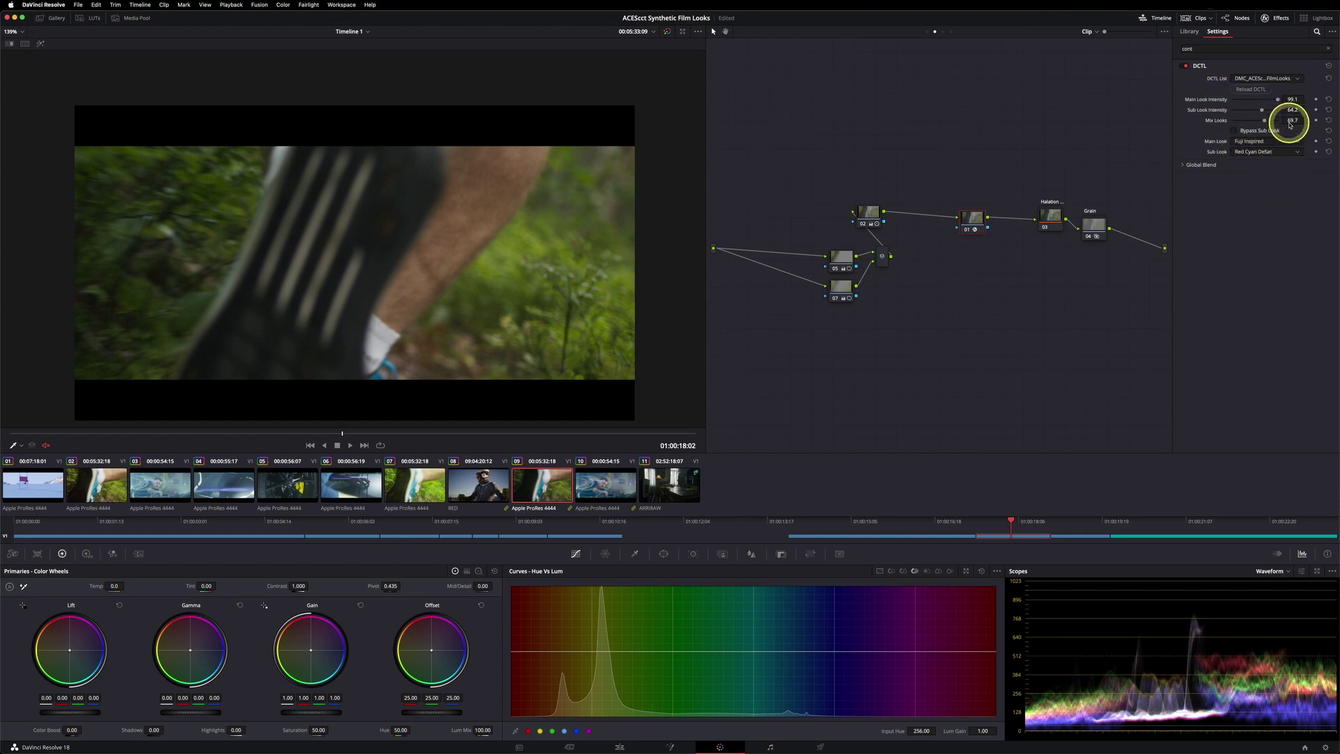
click(840, 260)
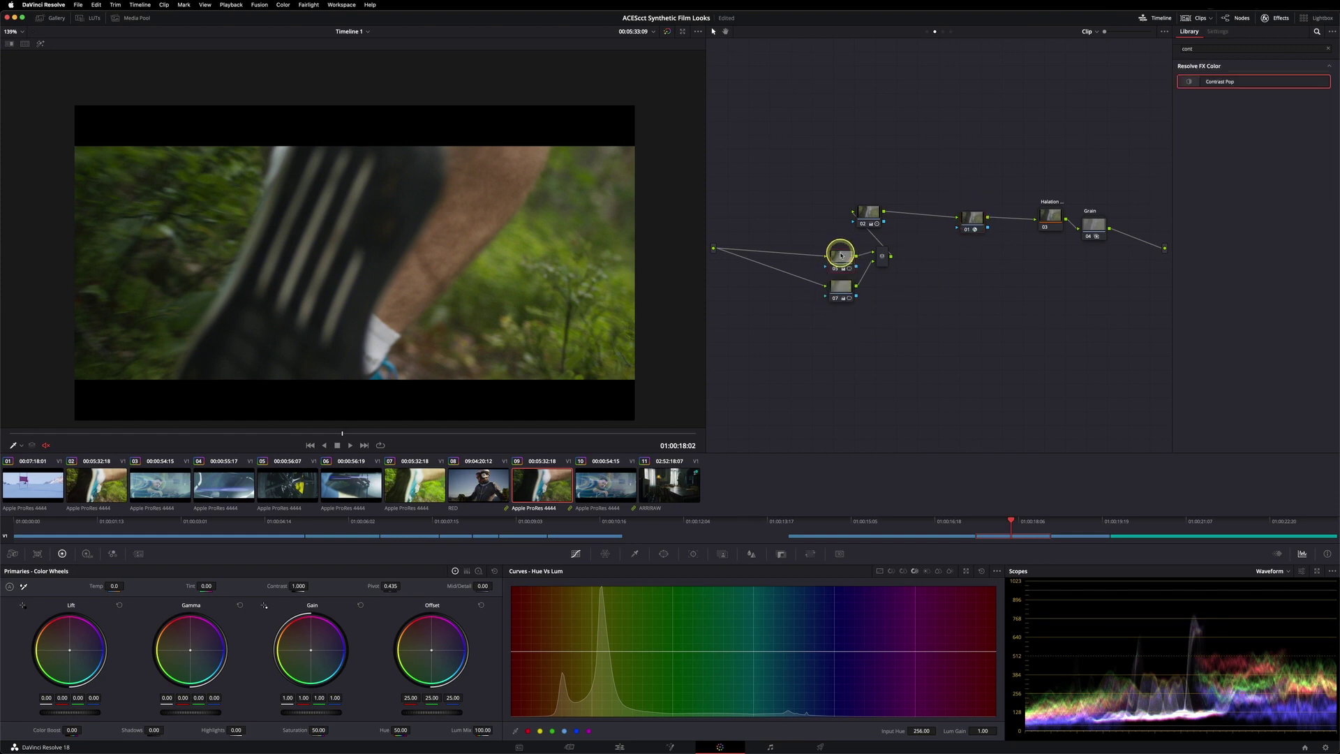
click(663, 553)
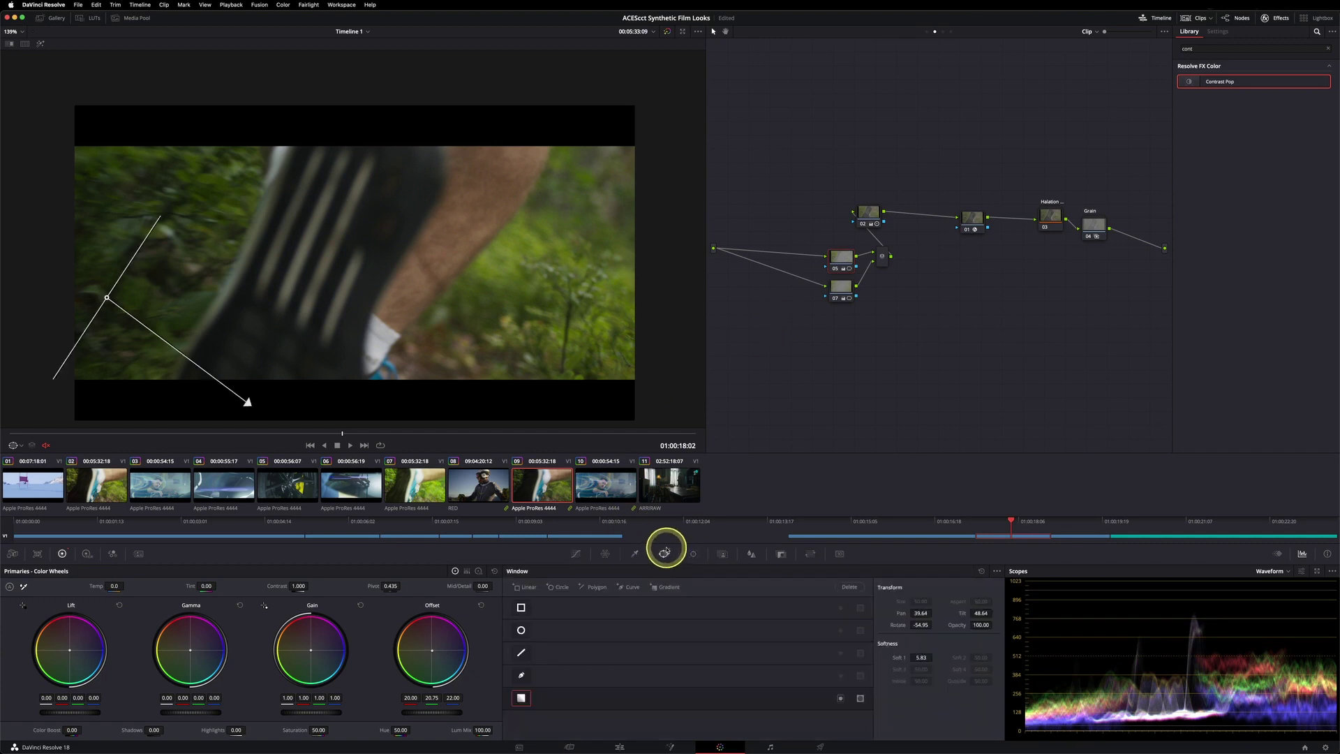
click(842, 290)
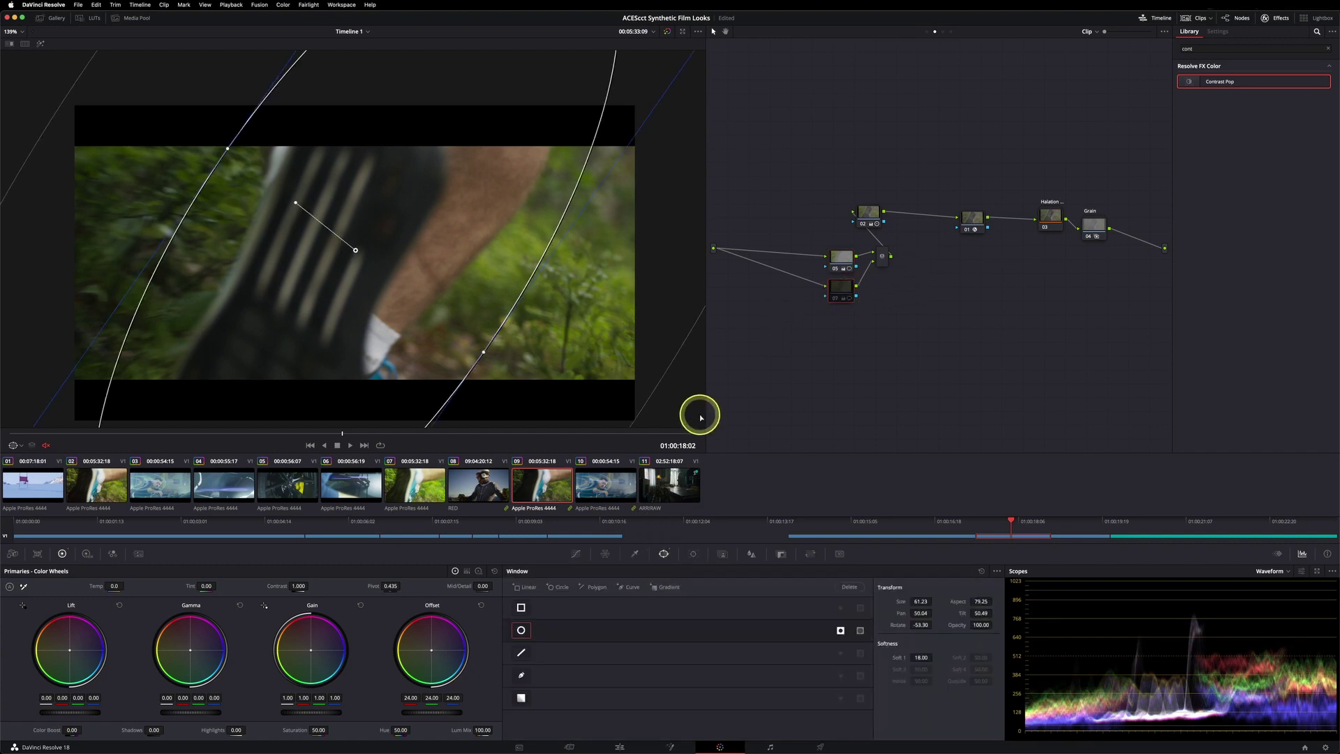
- Move node 02 after the Layer Mixer, switch to Log Wheels, and scrub to clip 10
drag(860, 227, 901, 257)
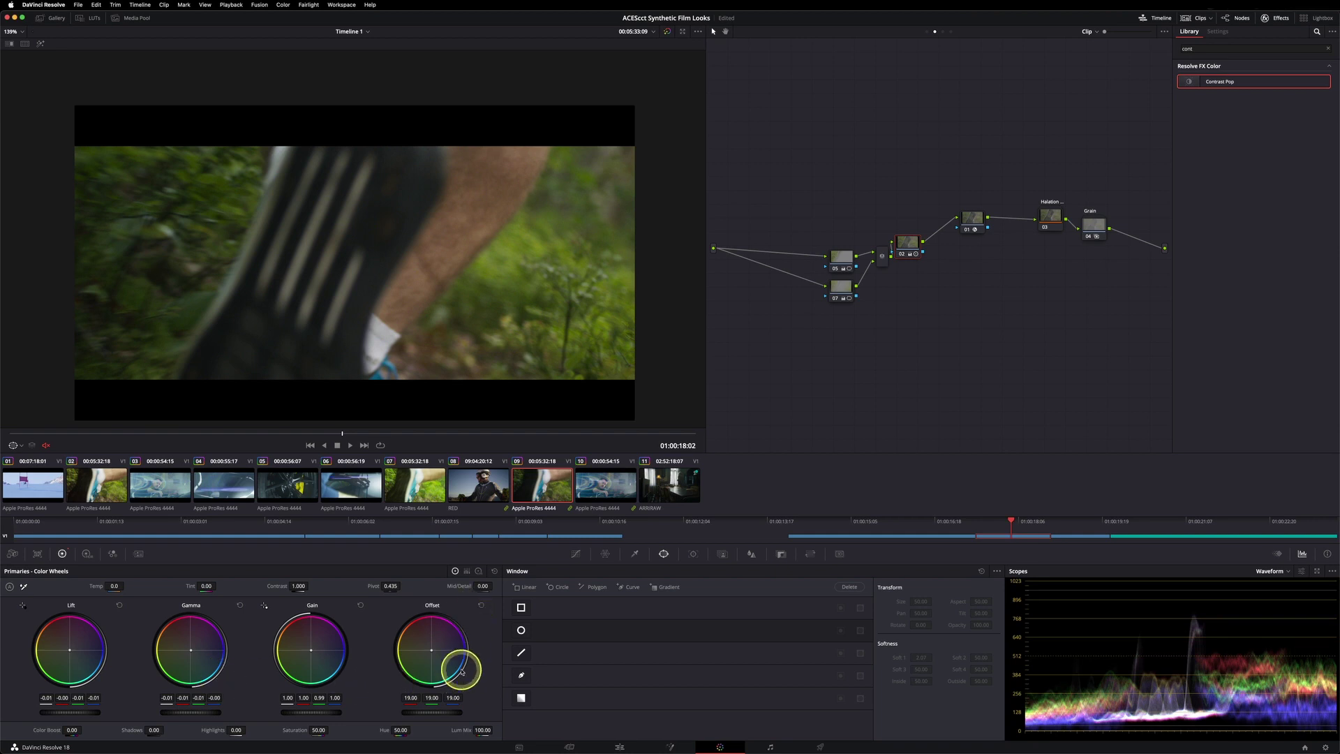
click(479, 571)
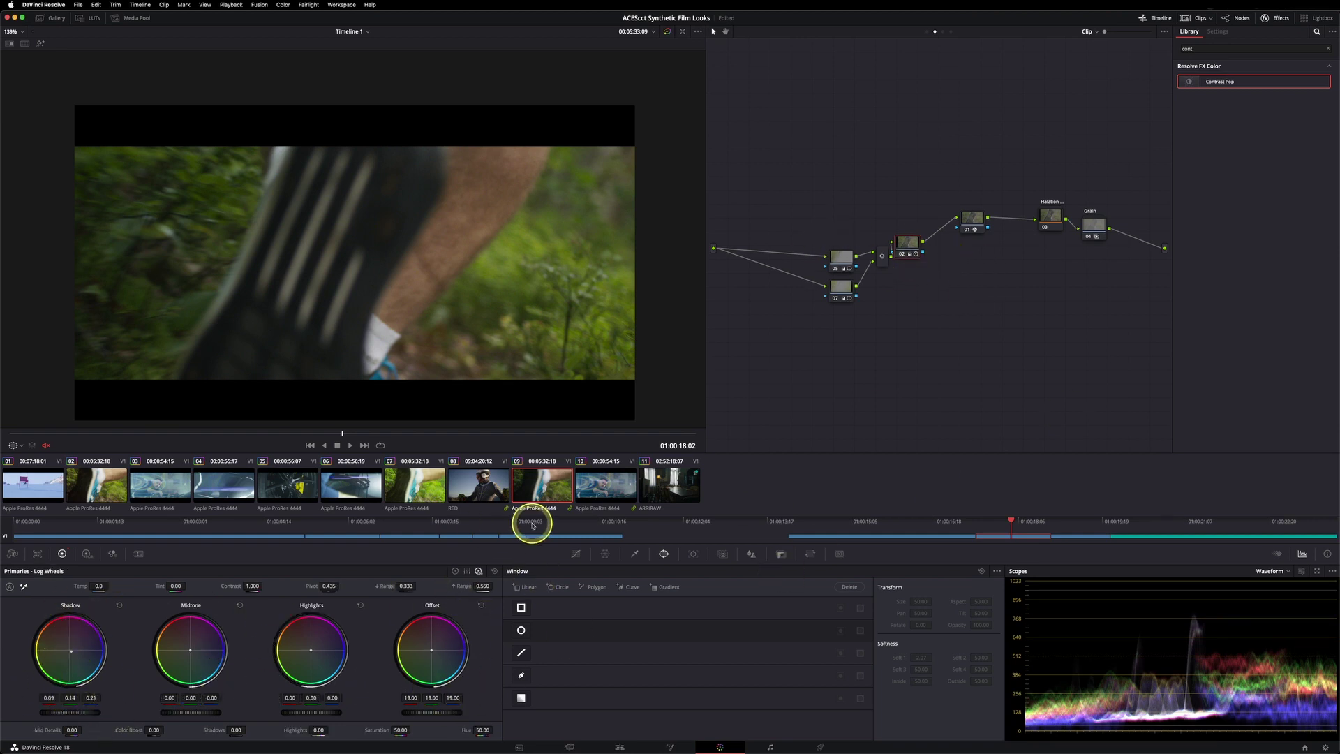
click(1049, 233)
drag(1049, 233, 855, 371)
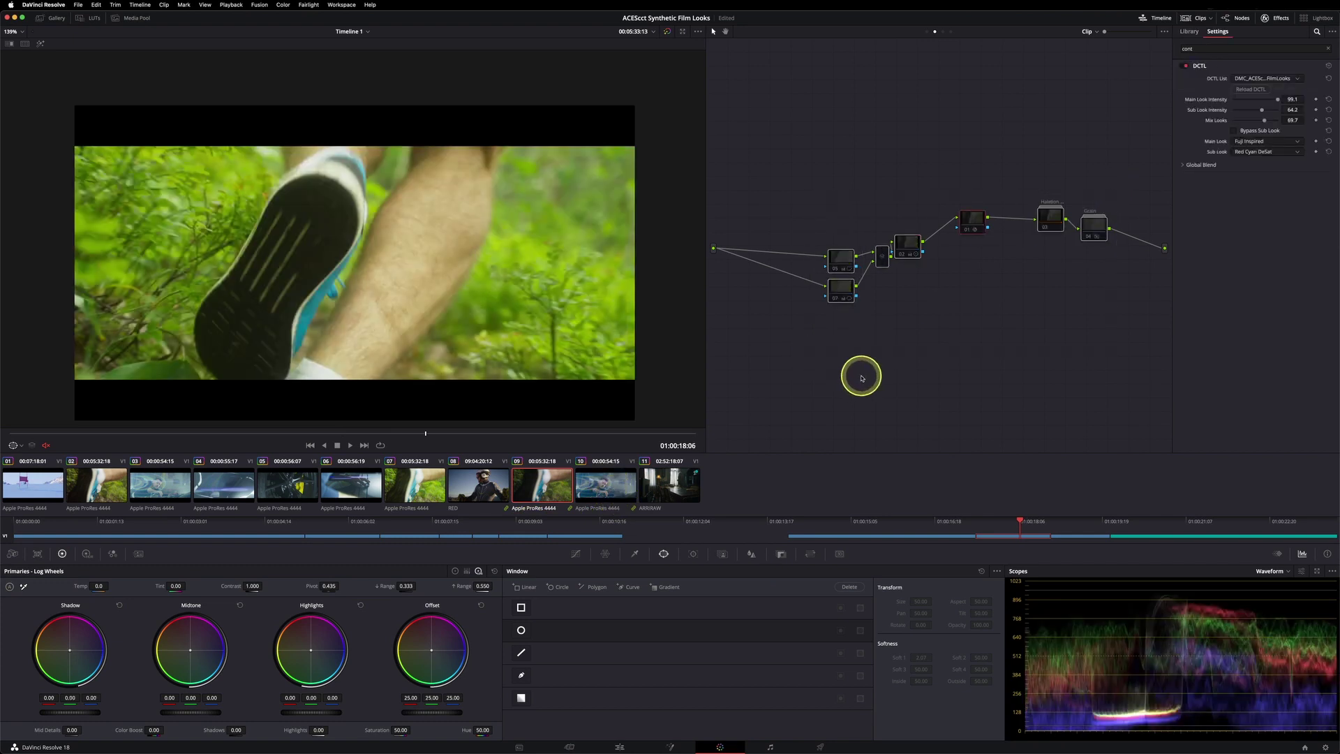
drag(1068, 520, 1075, 522)
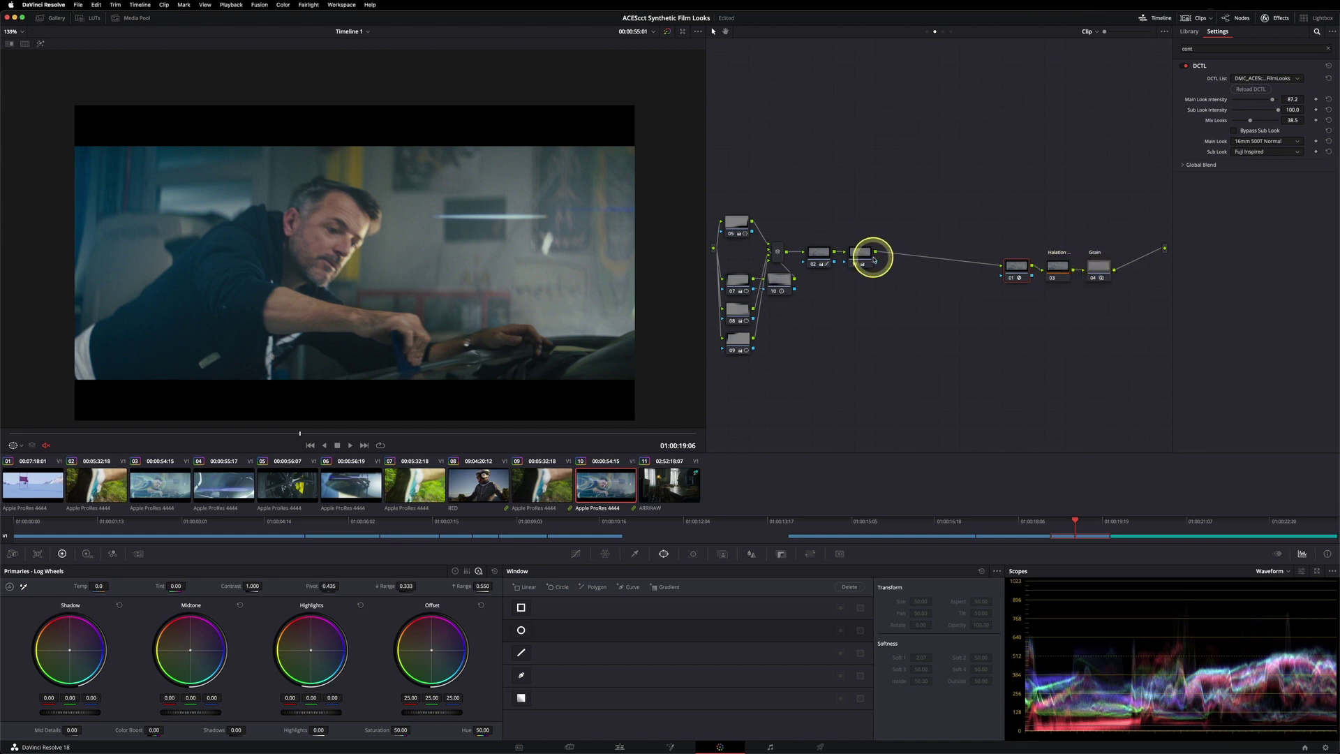
- Inspect the windows and values of nodes 05, 07, 10, 09 and 02
click(745, 224)
click(734, 280)
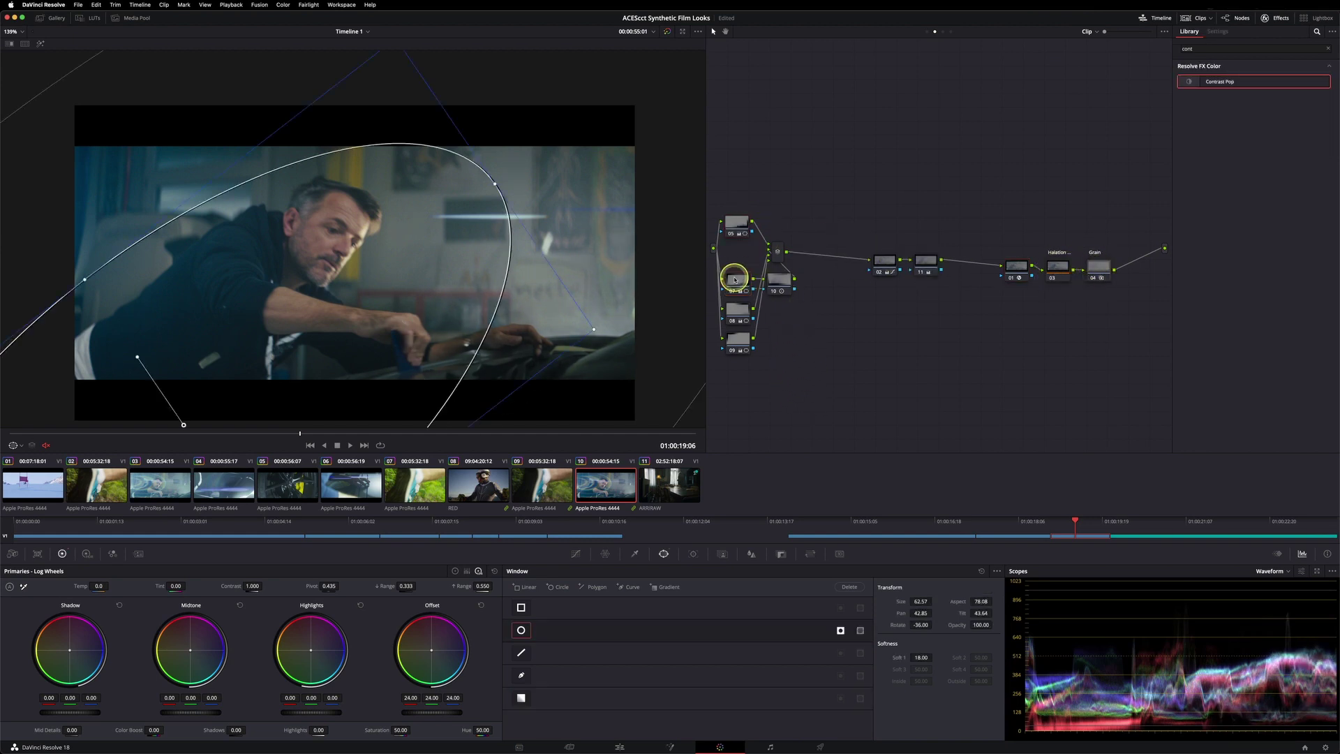
click(780, 285)
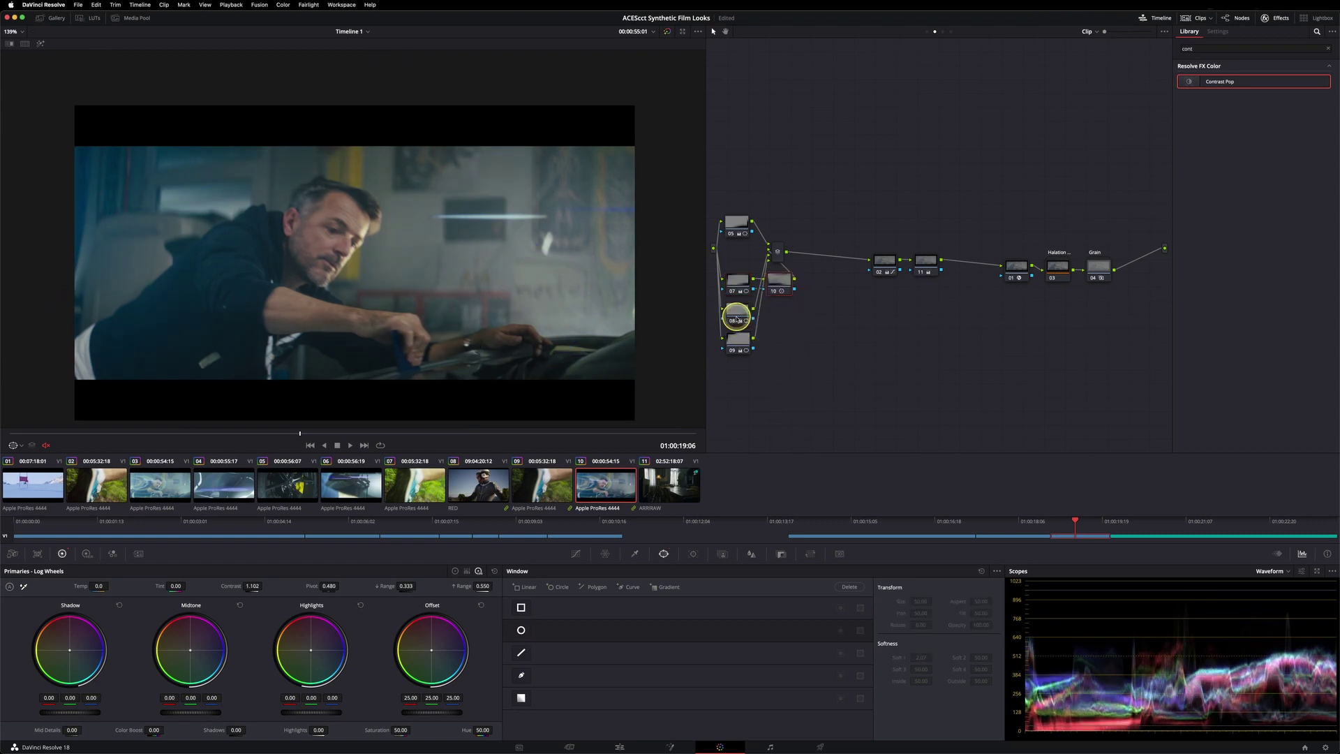
click(741, 349)
click(741, 344)
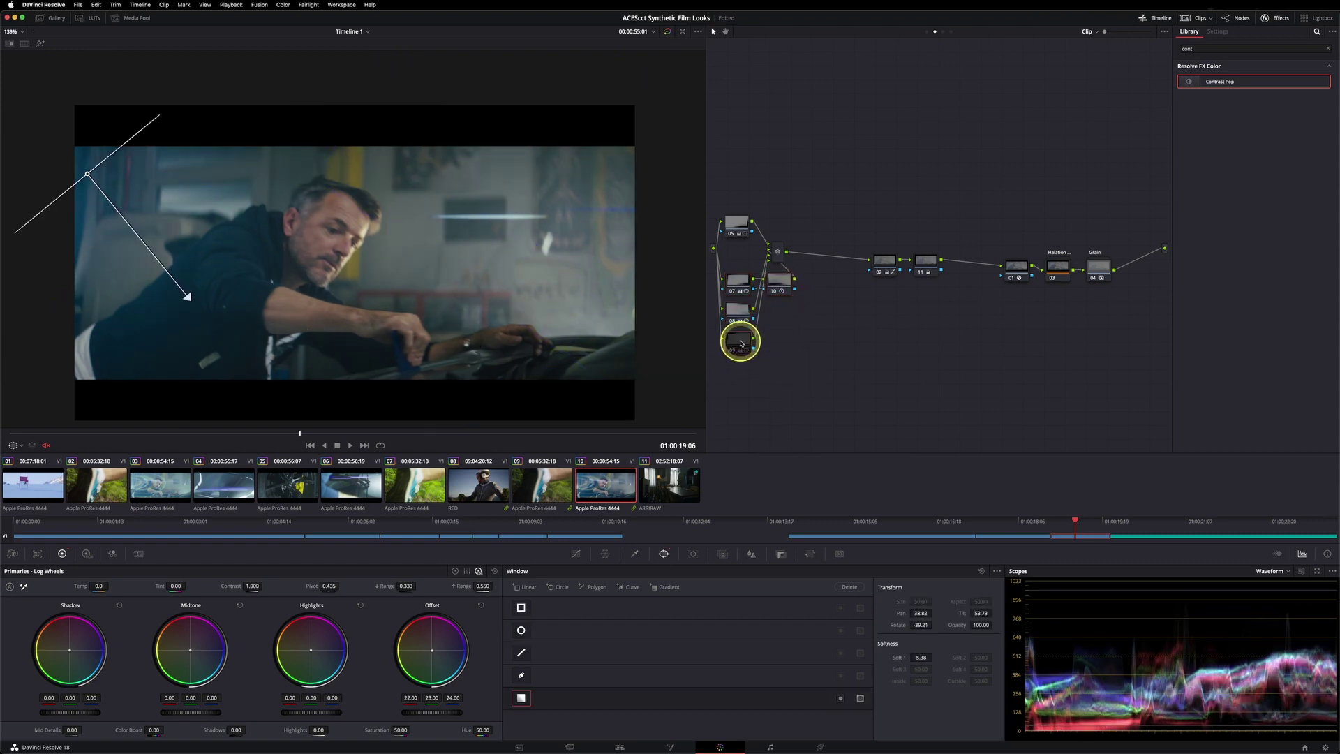
click(888, 264)
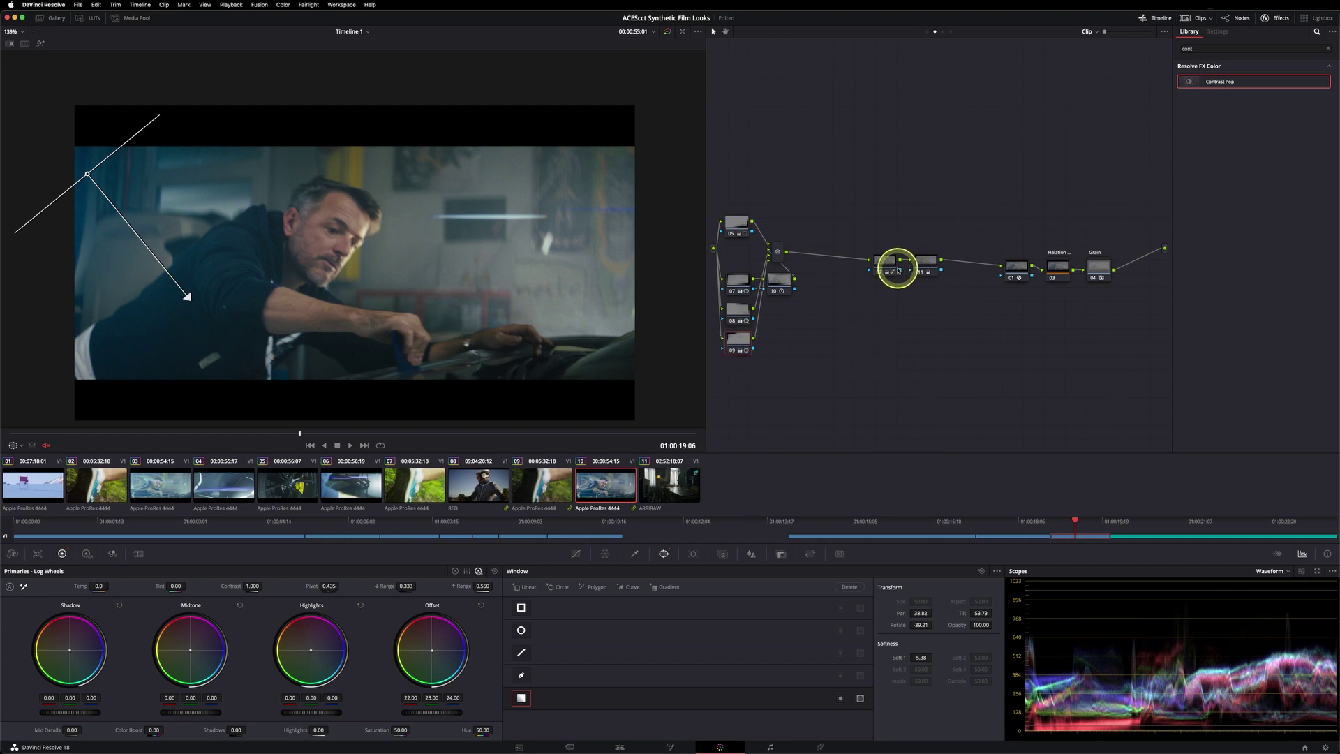
click(577, 556)
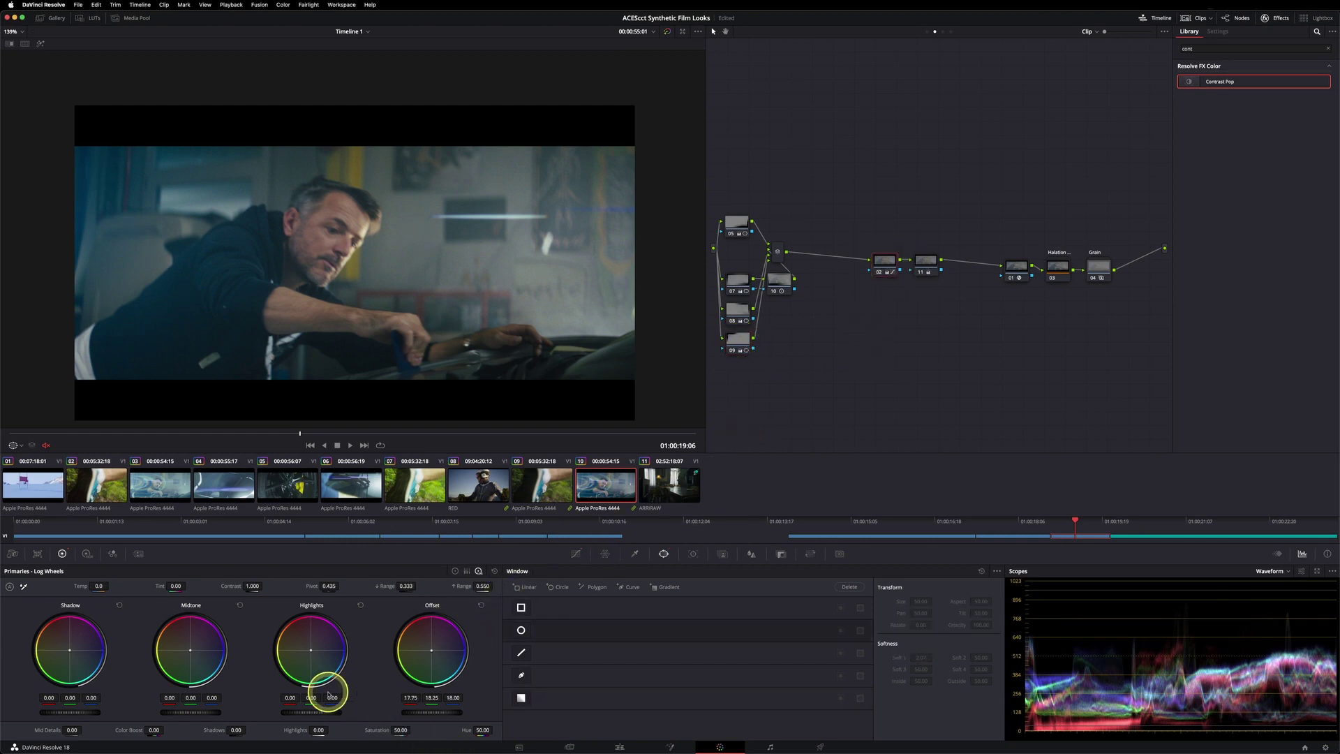
- Show node 11's Hue vs Lum curve in Color Wheels mode and toggle bypass to compare
click(454, 571)
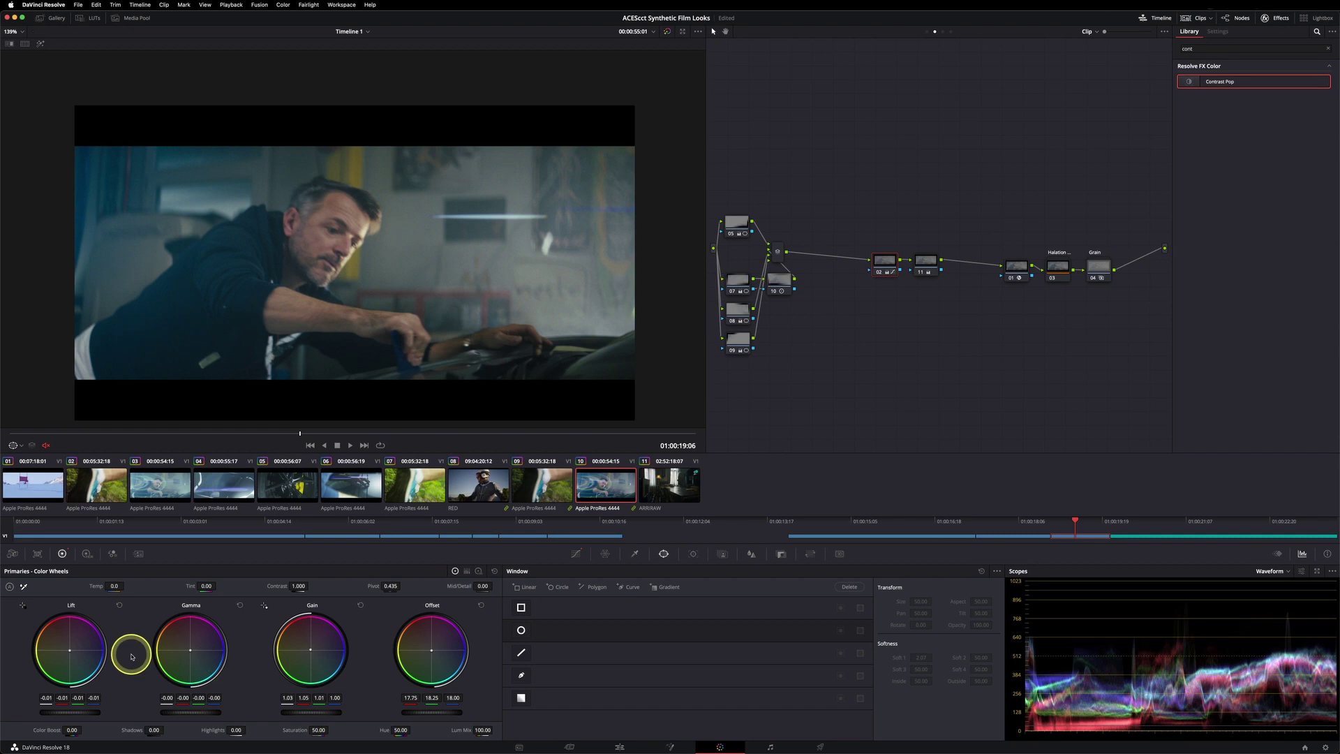
click(576, 553)
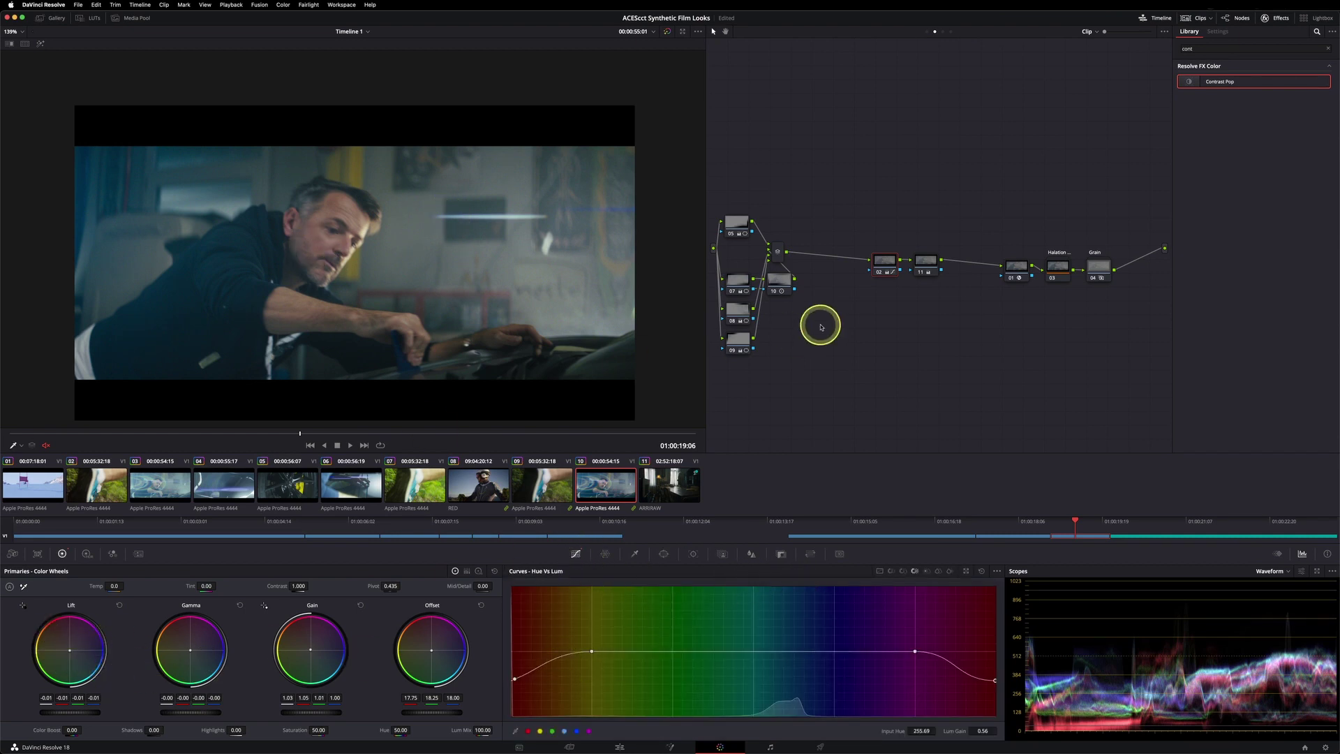
click(926, 263)
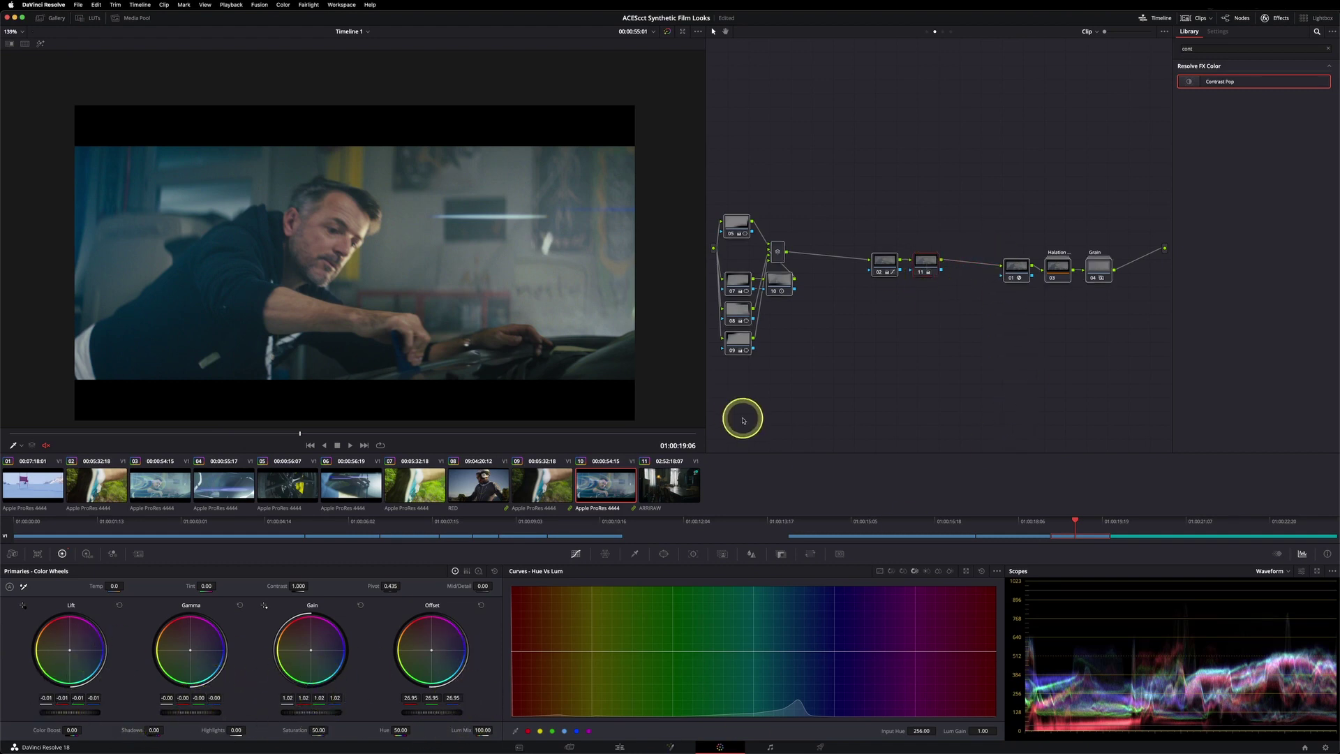
key(shift+d)
key(shift+d)
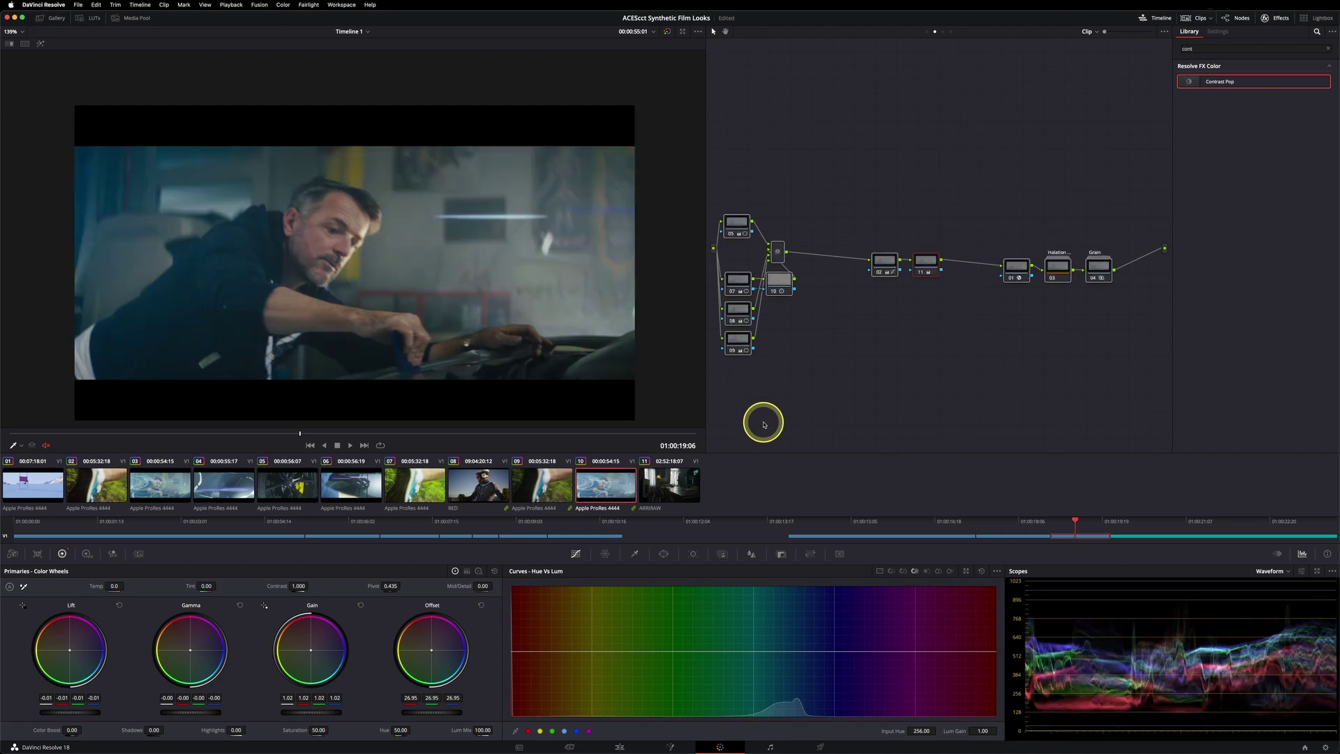
key(shift+d)
key(shift+d)
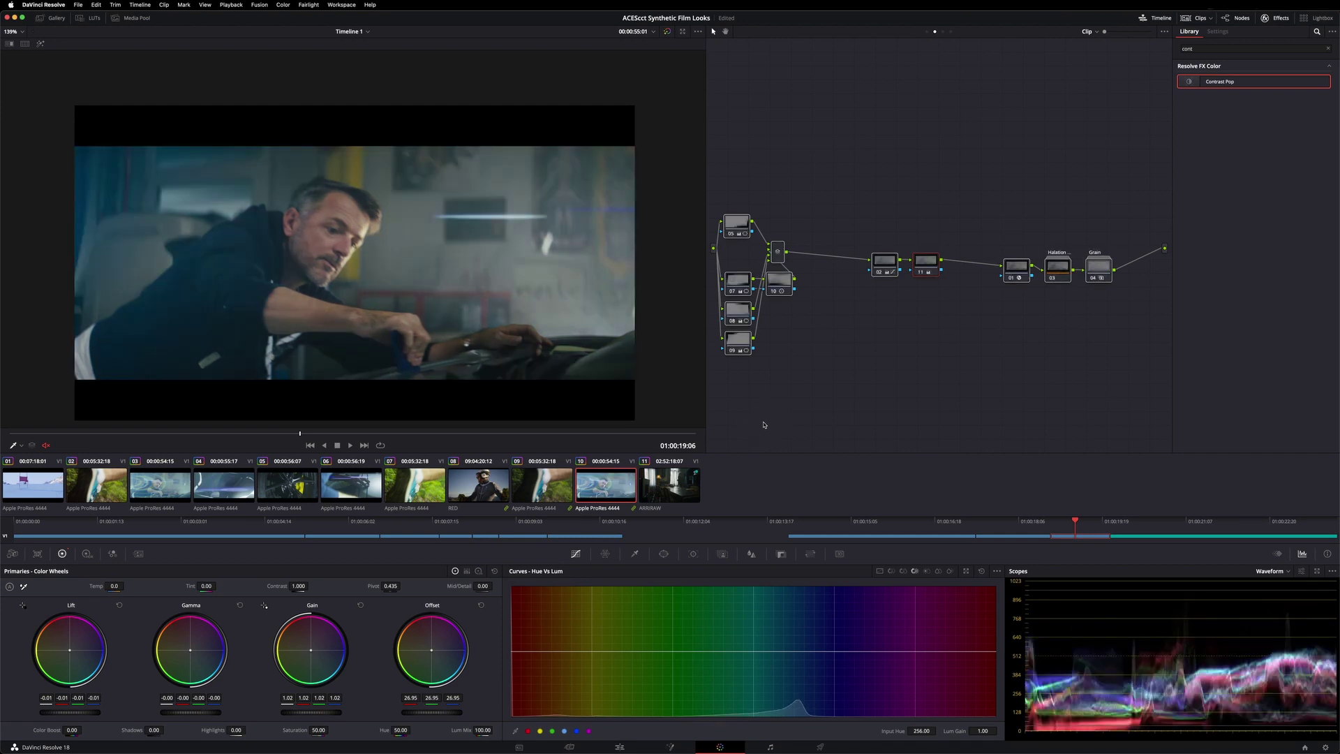
- Move to clip 11, close the Effects panel and check node 01's DCTL look
key(Down)
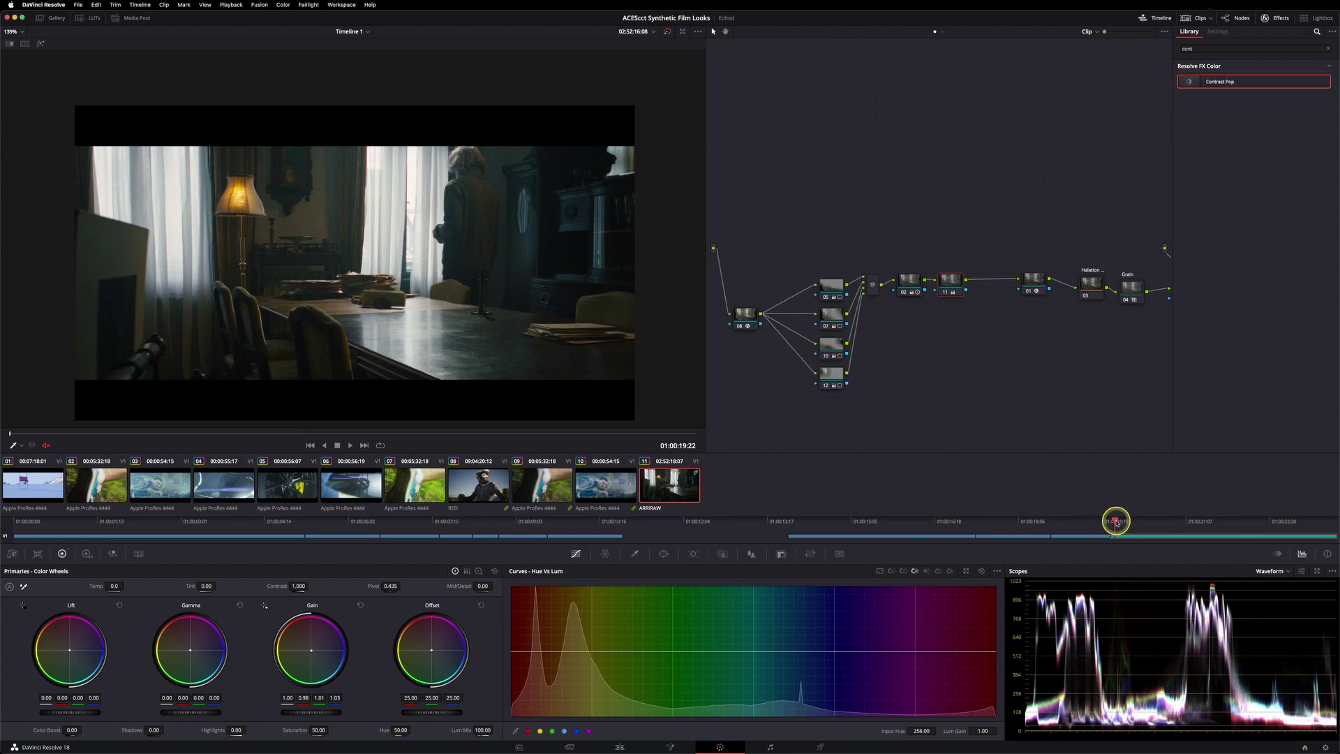
click(1117, 523)
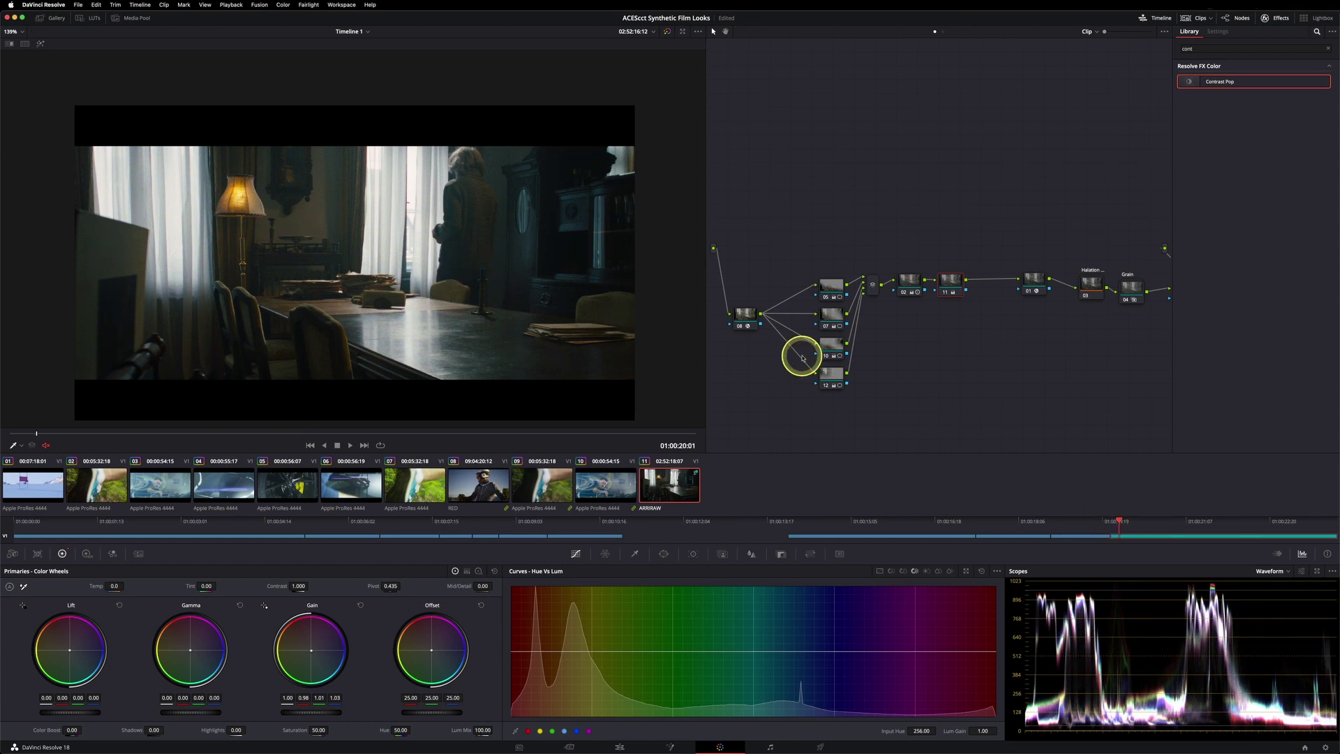
click(1293, 33)
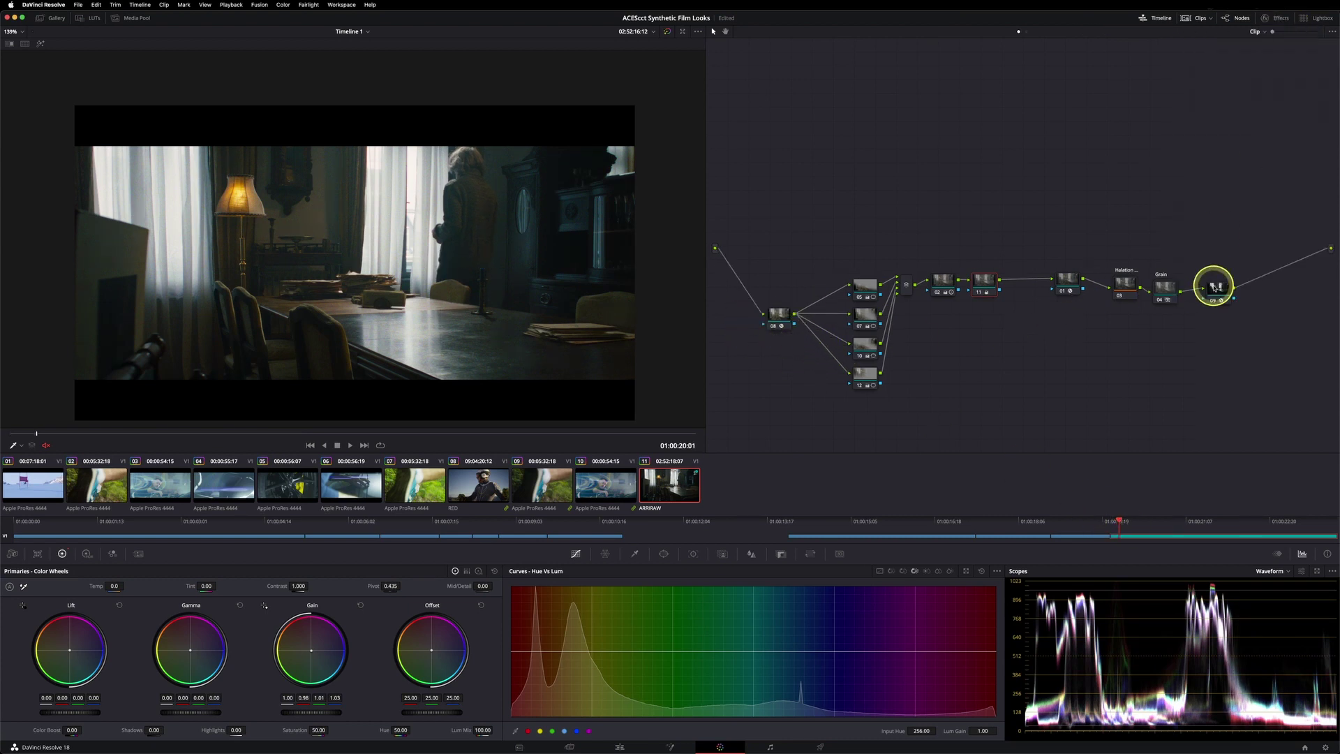
click(1066, 286)
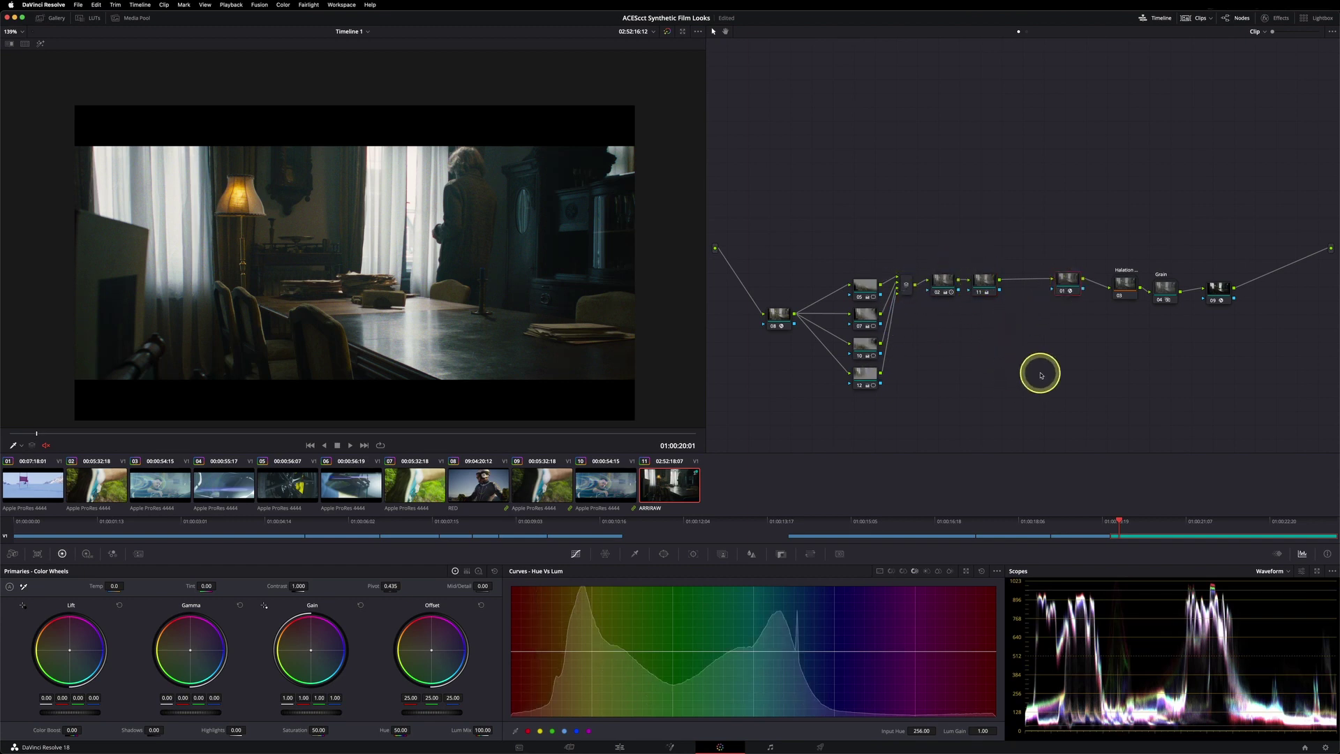
click(1286, 18)
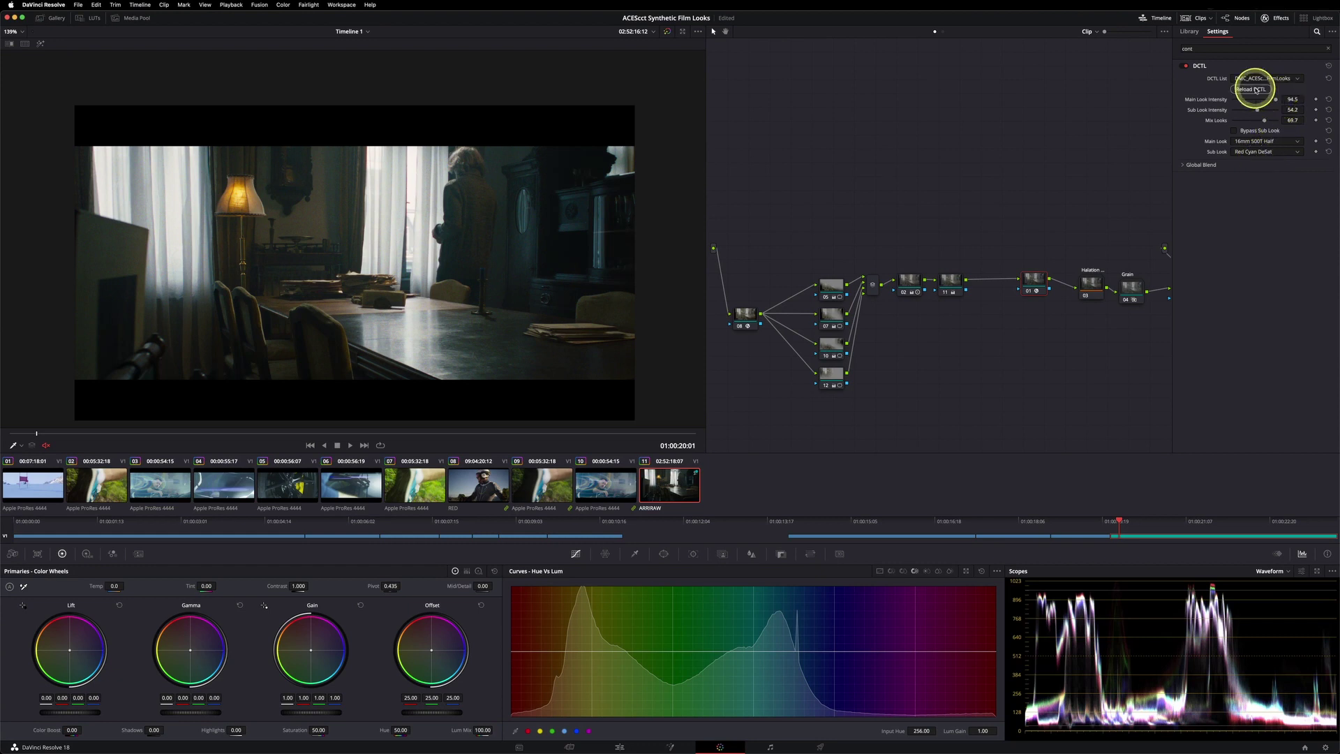
- Disable and re-enable all grading nodes to compare with the ungraded room
drag(1156, 205, 843, 399)
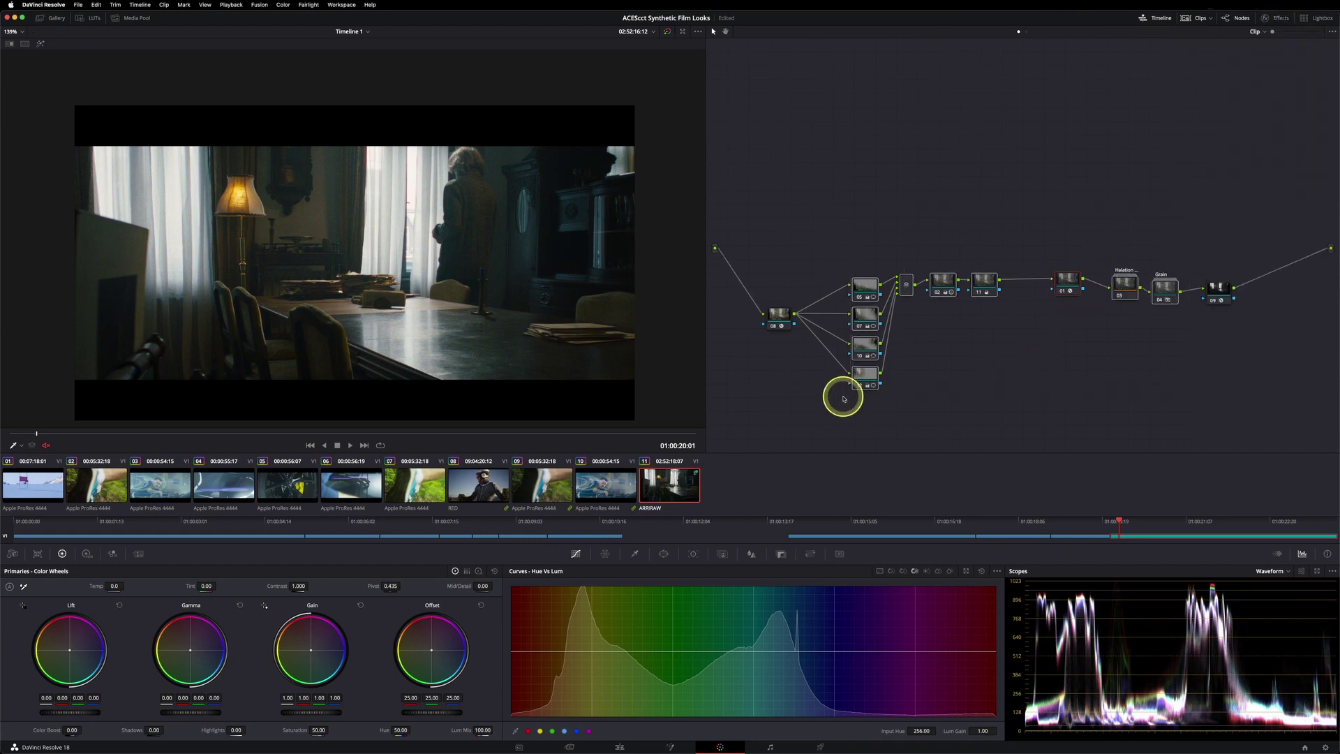
key(super+d)
key(super+d)
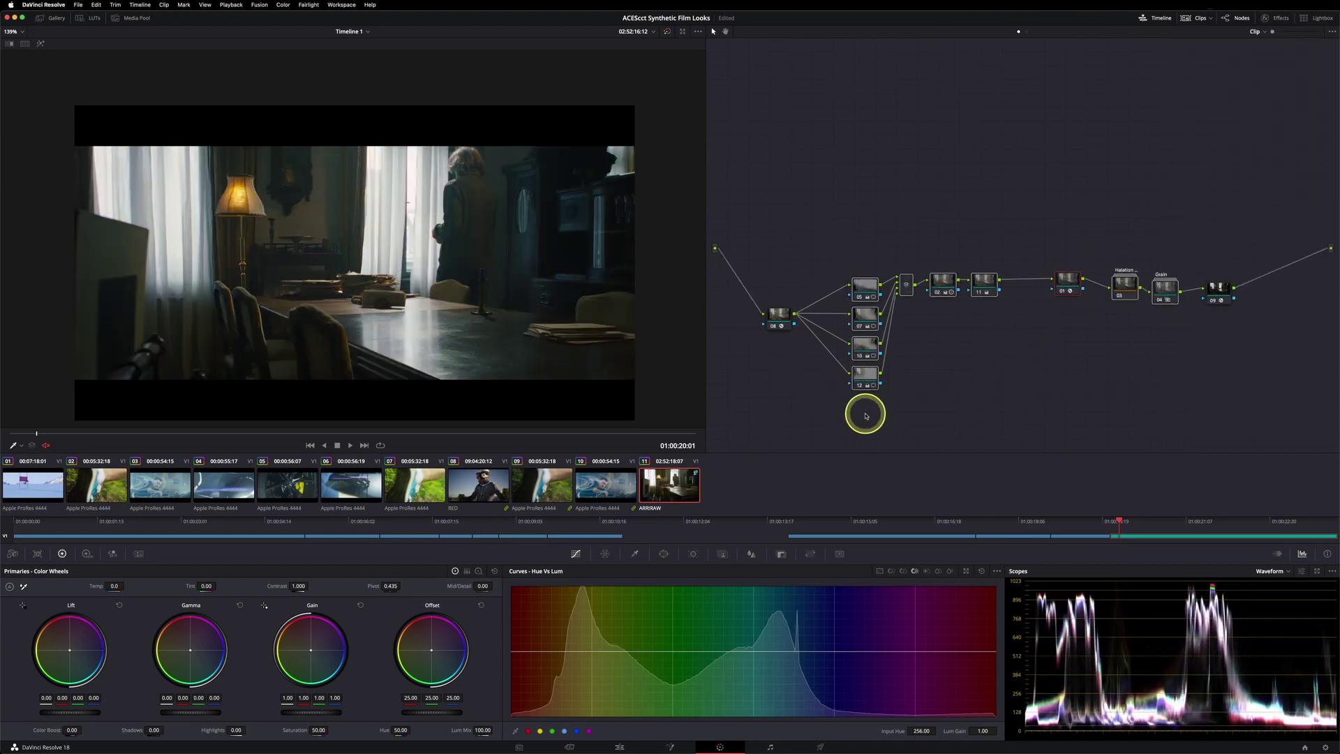
key(super+d)
key(super+d)
- Inspect node 10's window, node 12's two circle windows, and nodes 02 and 11's wheels
click(865, 309)
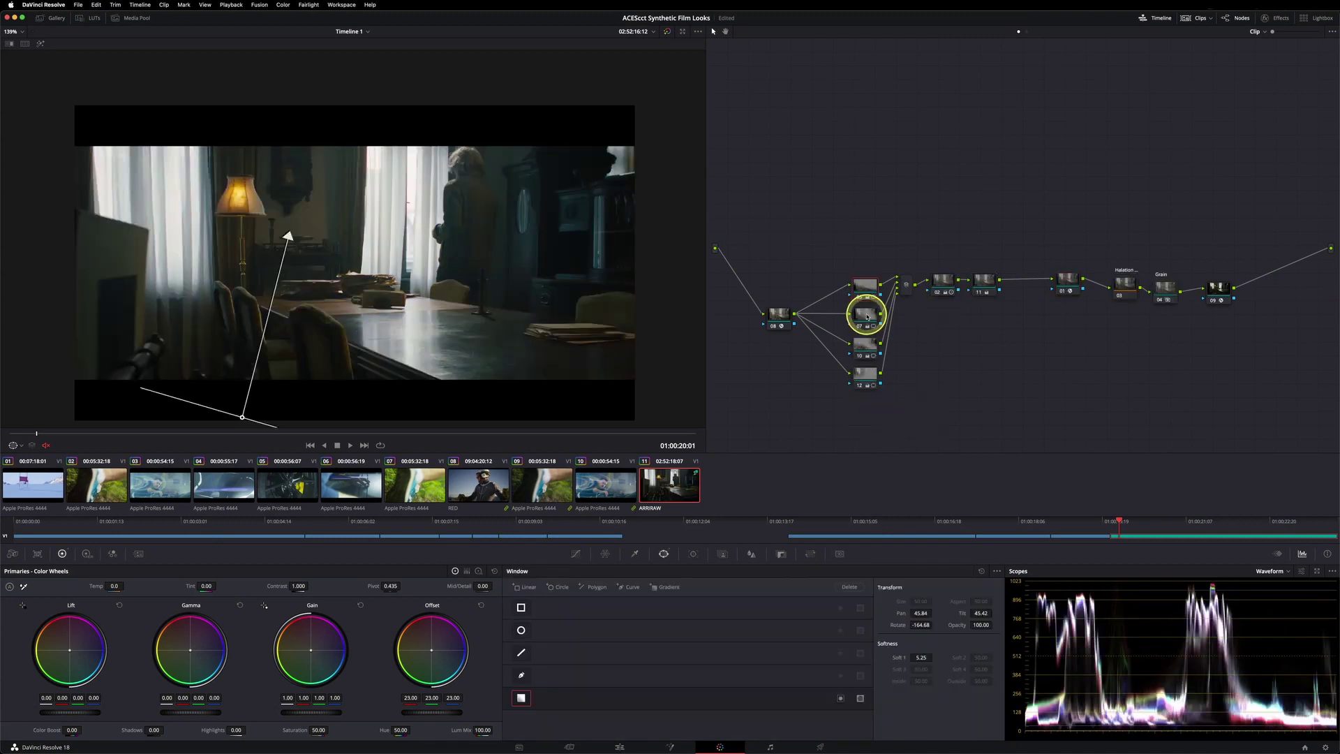
click(860, 389)
click(869, 395)
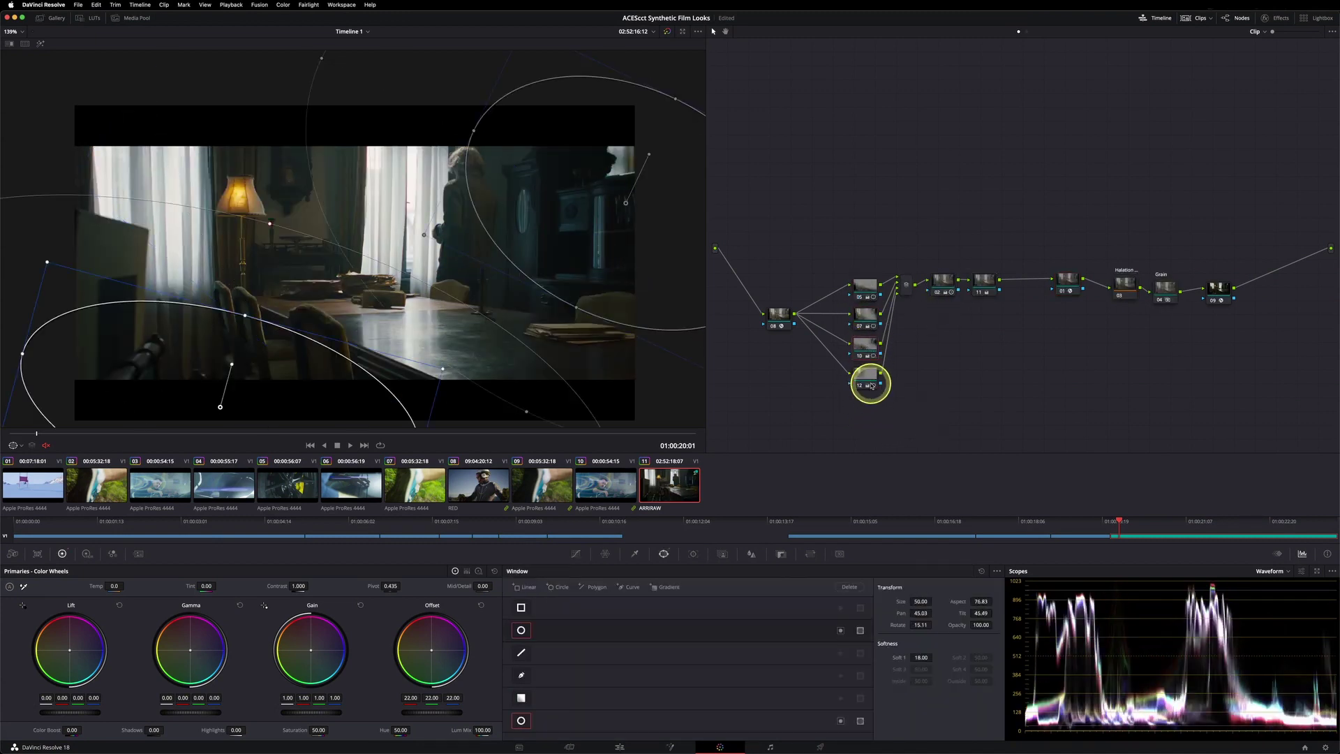
click(944, 279)
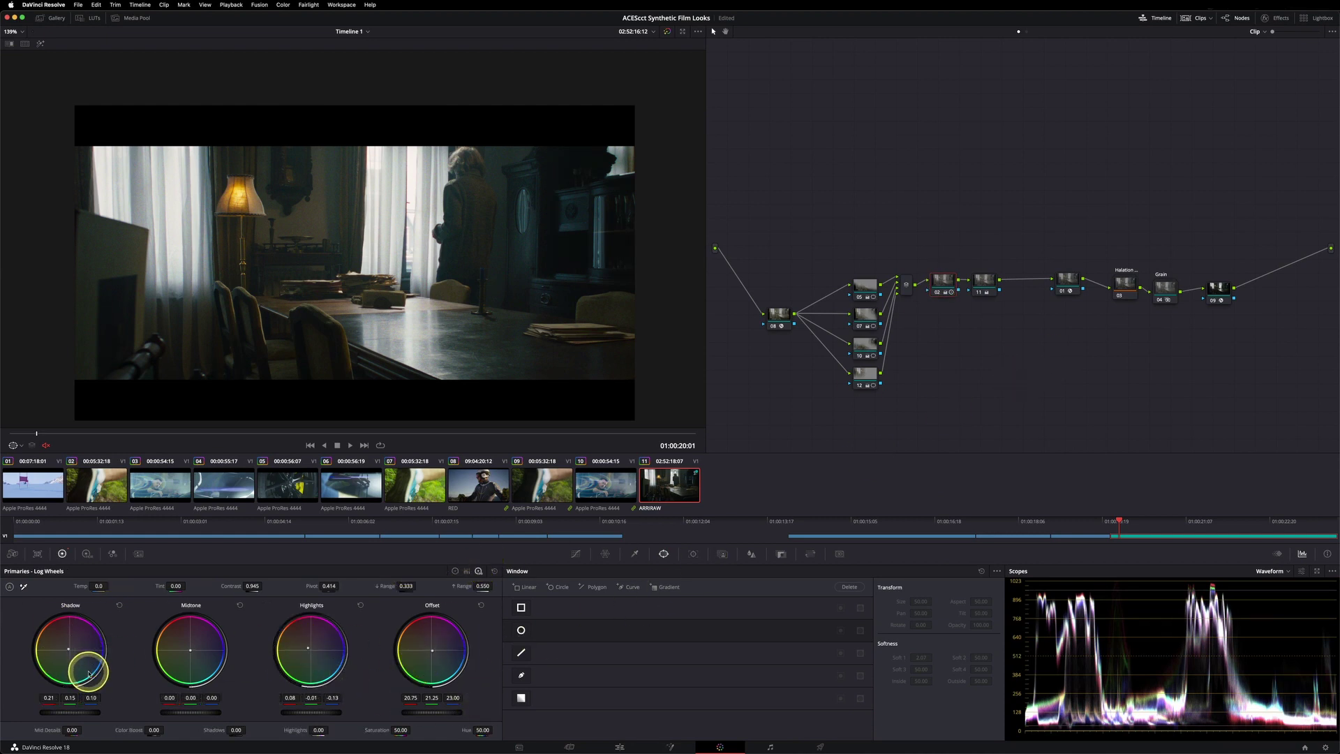
click(984, 281)
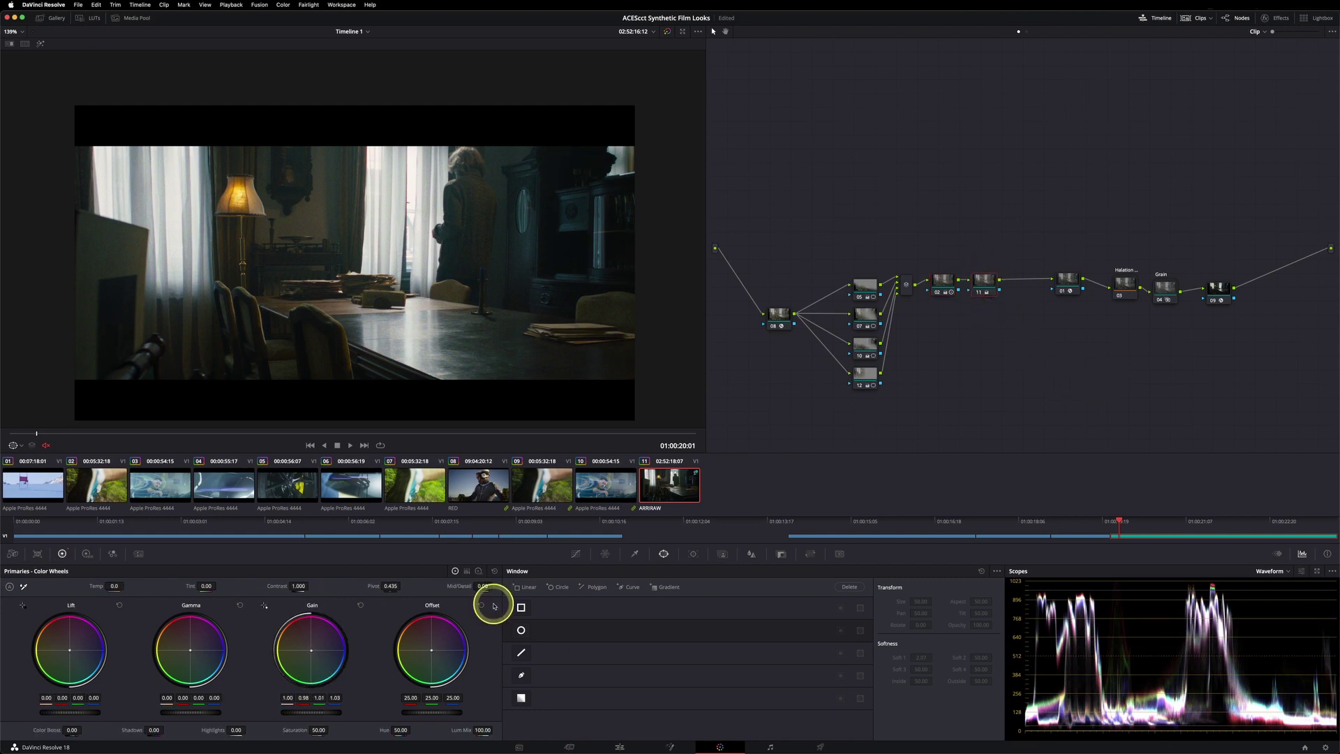